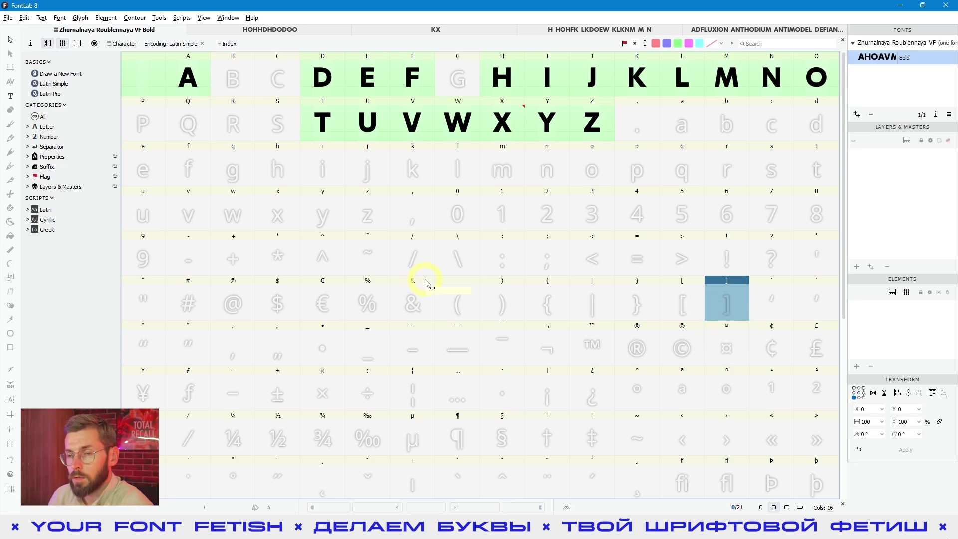
{"action": "left_click", "coordinate": [522, 252]}
{"action": "left_click", "coordinate": [557, 271]}
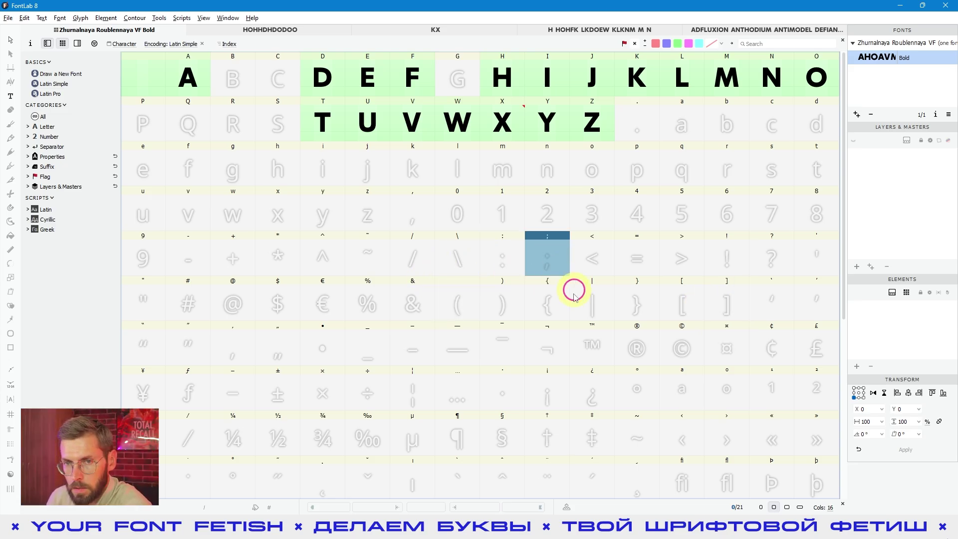
{"action": "left_click", "coordinate": [565, 290]}
- Apply the Default workspace layout
{"action": "left_click", "coordinate": [225, 20]}
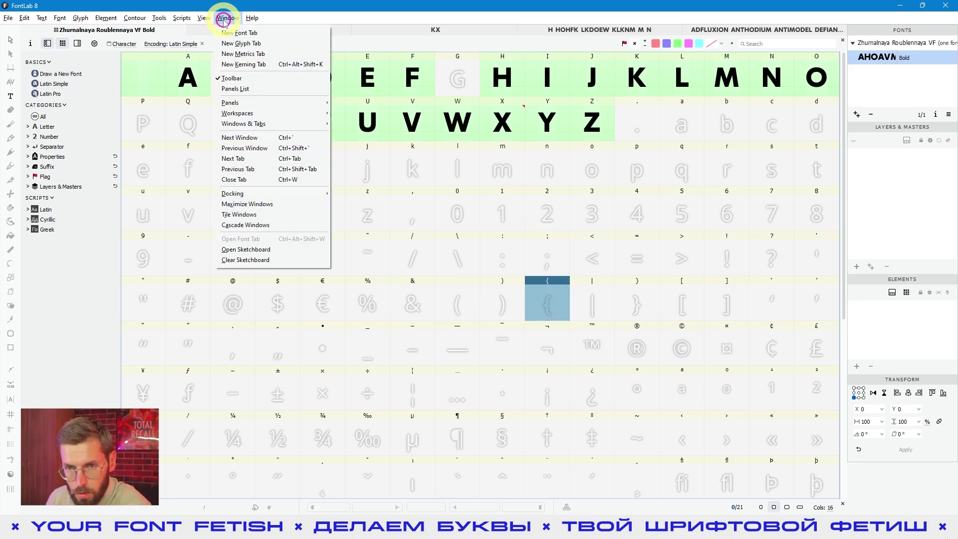
{"action": "mouse_move", "coordinate": [246, 115]}
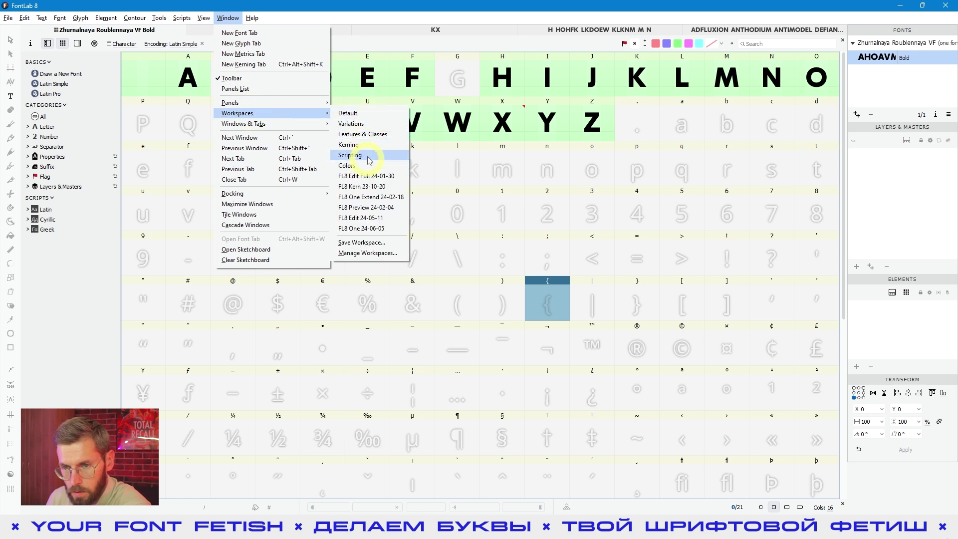
{"action": "left_click", "coordinate": [349, 114]}
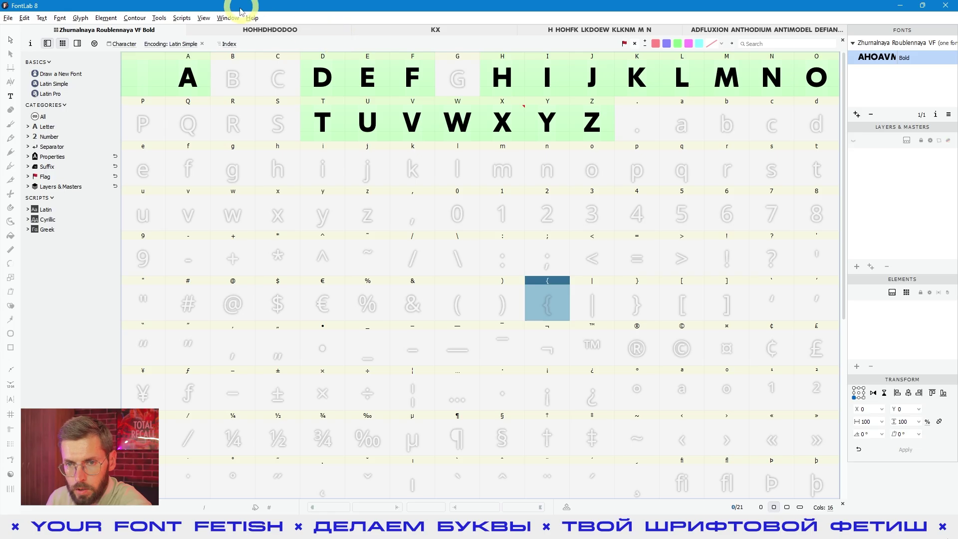
- Switch the interface to the Variations workspace
{"action": "left_click", "coordinate": [228, 18]}
{"action": "left_click", "coordinate": [261, 106]}
{"action": "mouse_move", "coordinate": [238, 113]}
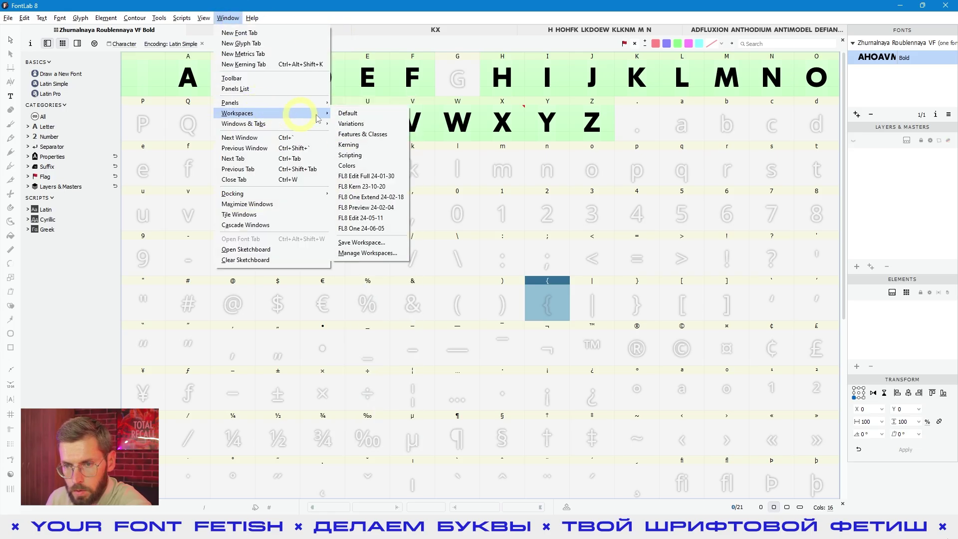
{"action": "left_click", "coordinate": [364, 124]}
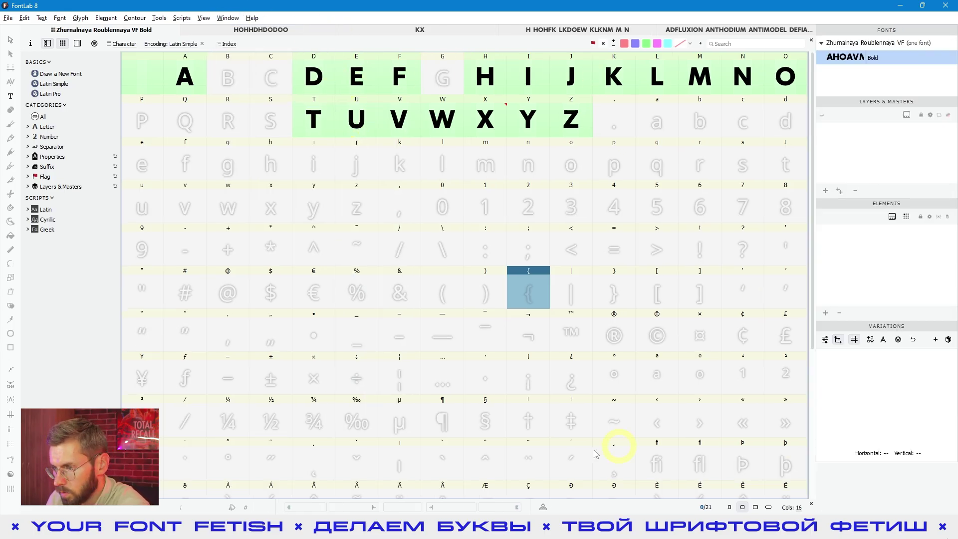
- Switch the interface to the Kerning workspace
{"action": "left_click", "coordinate": [228, 18]}
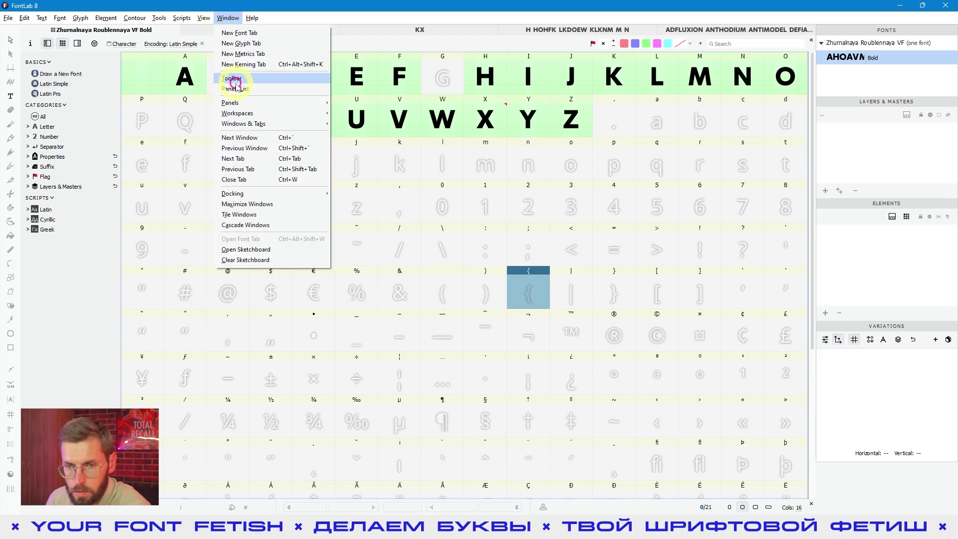
{"action": "mouse_move", "coordinate": [250, 114]}
{"action": "left_click", "coordinate": [380, 136]}
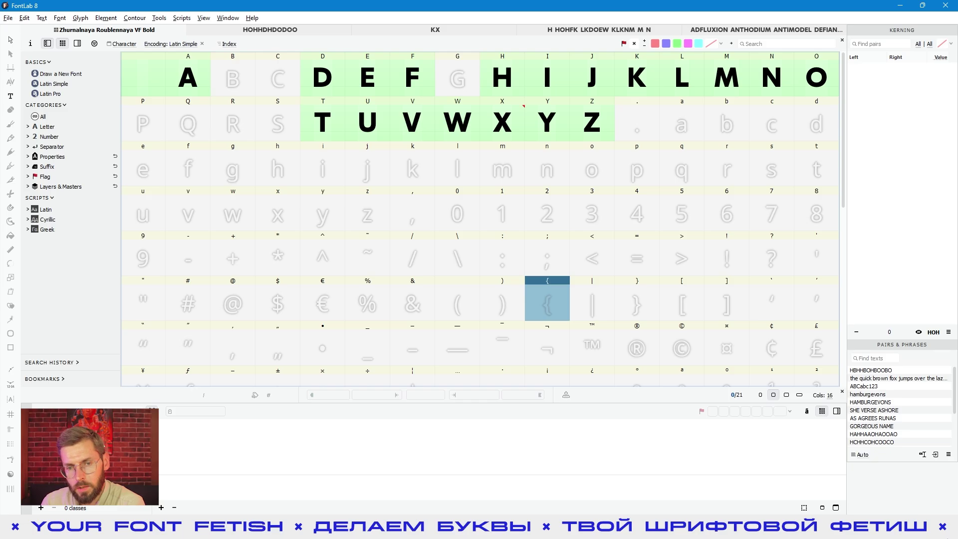
{"action": "left_click", "coordinate": [508, 212]}
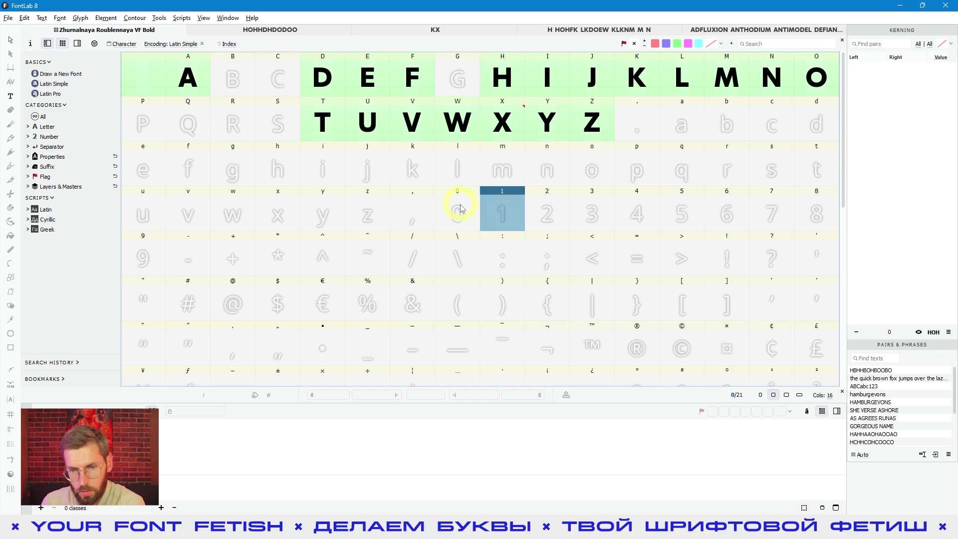
{"action": "left_click", "coordinate": [544, 223]}
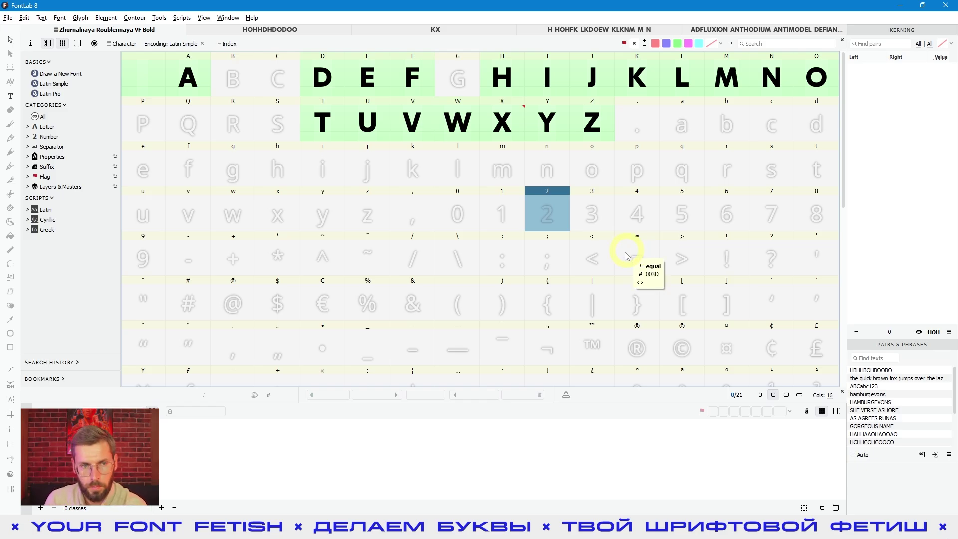
- Return the interface to the Default workspace
{"action": "left_click", "coordinate": [228, 17]}
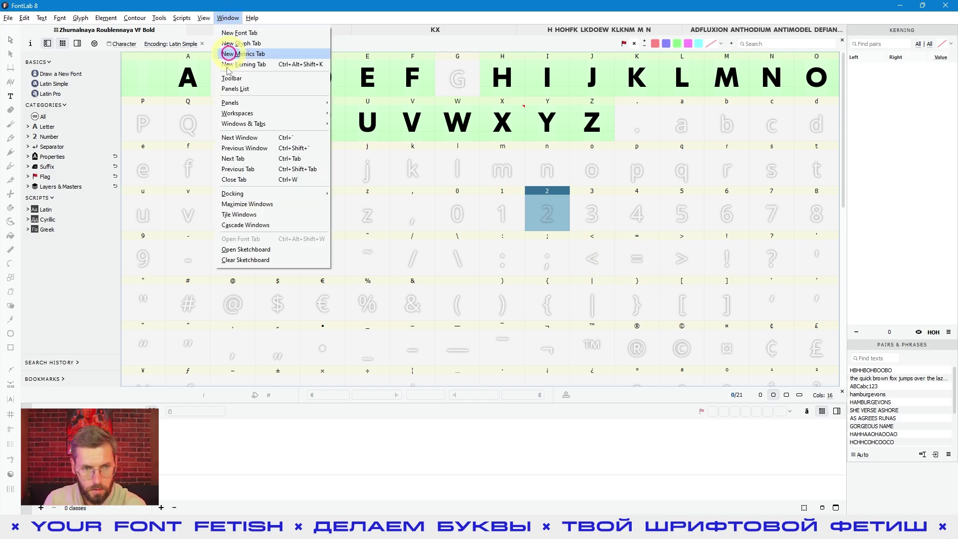
{"action": "mouse_move", "coordinate": [273, 103]}
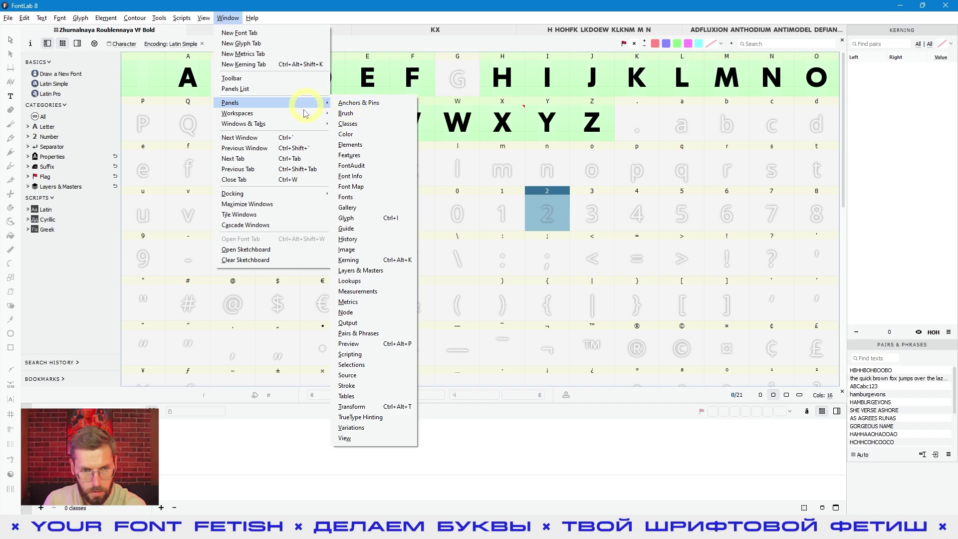
{"action": "left_click", "coordinate": [359, 123]}
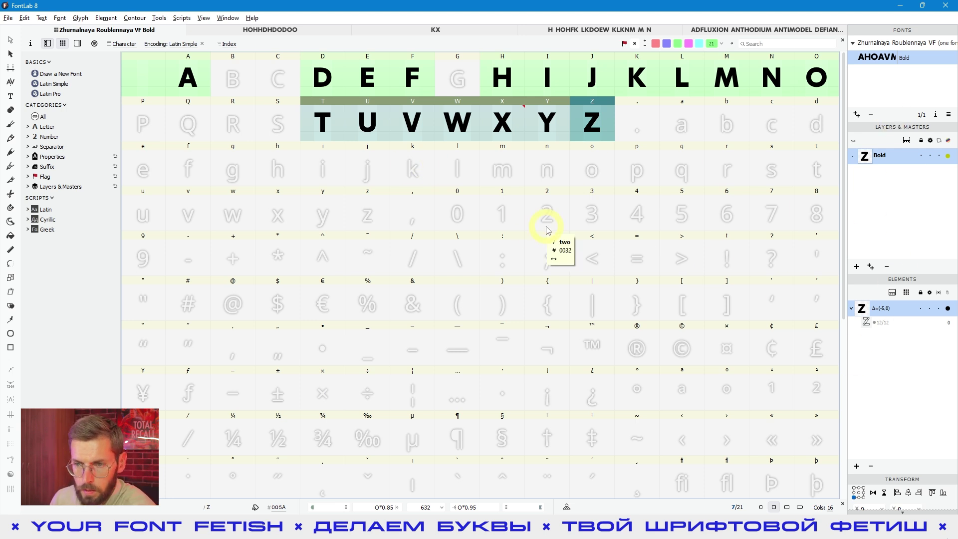
- Load the custom workspace FL8 One 24-06-05
{"action": "left_click", "coordinate": [229, 18]}
{"action": "mouse_move", "coordinate": [317, 114]}
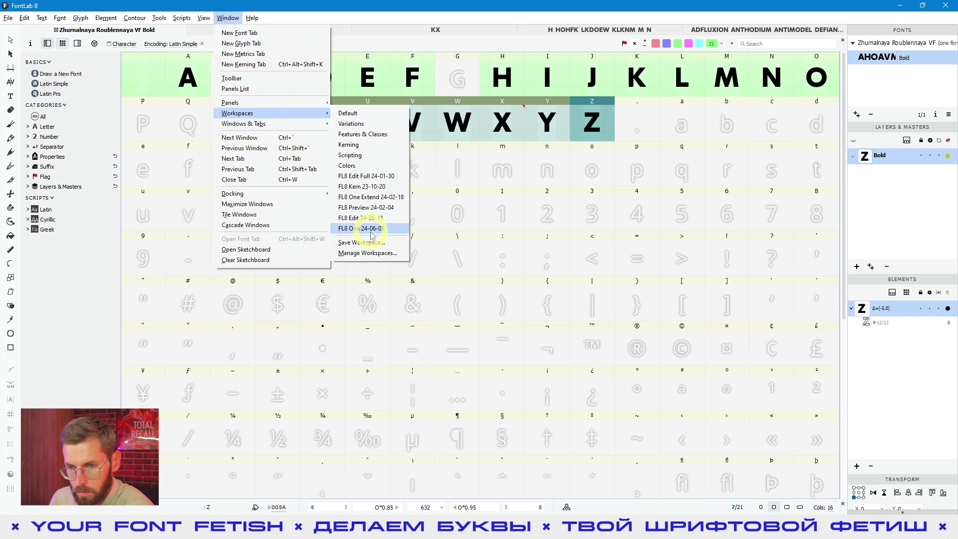
{"action": "left_click", "coordinate": [370, 229]}
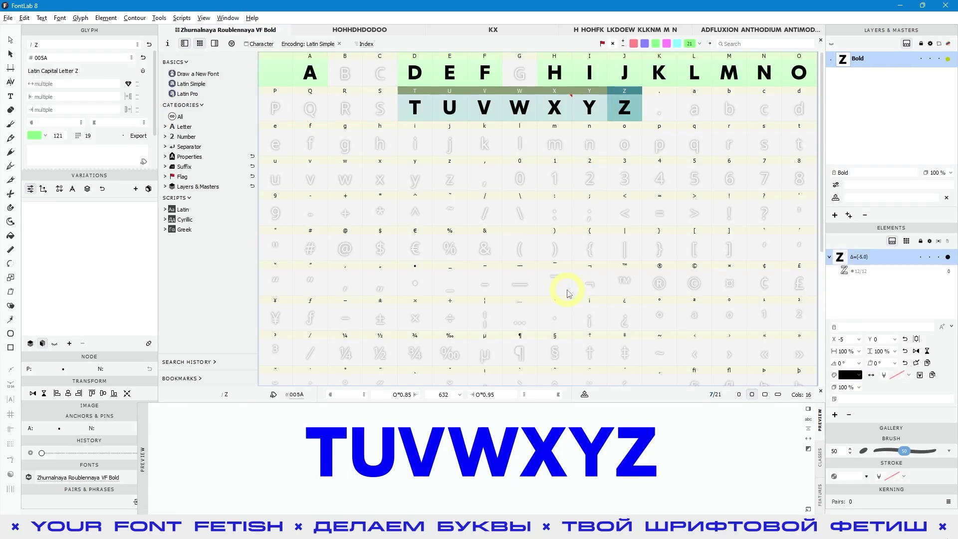
{"action": "double_click", "coordinate": [582, 4]}
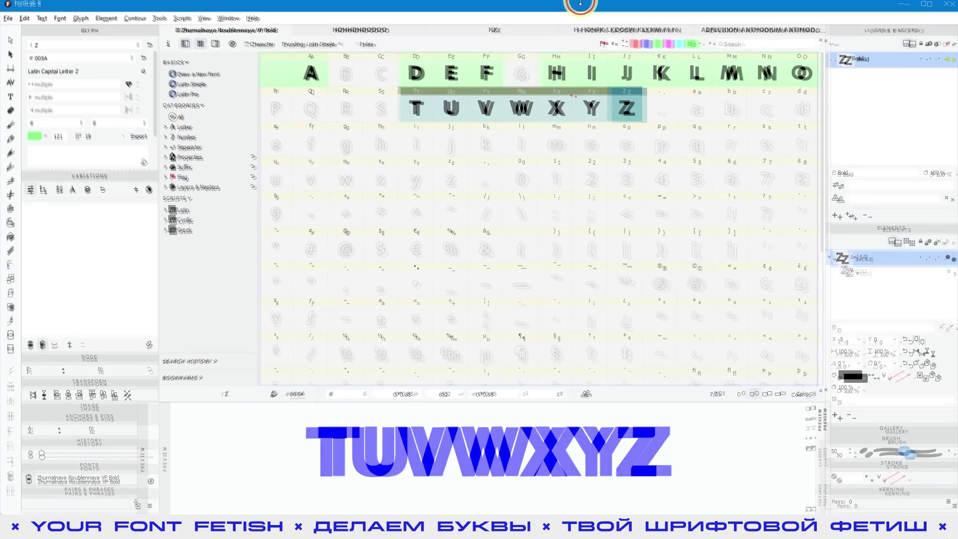
{"action": "left_click", "coordinate": [86, 51]}
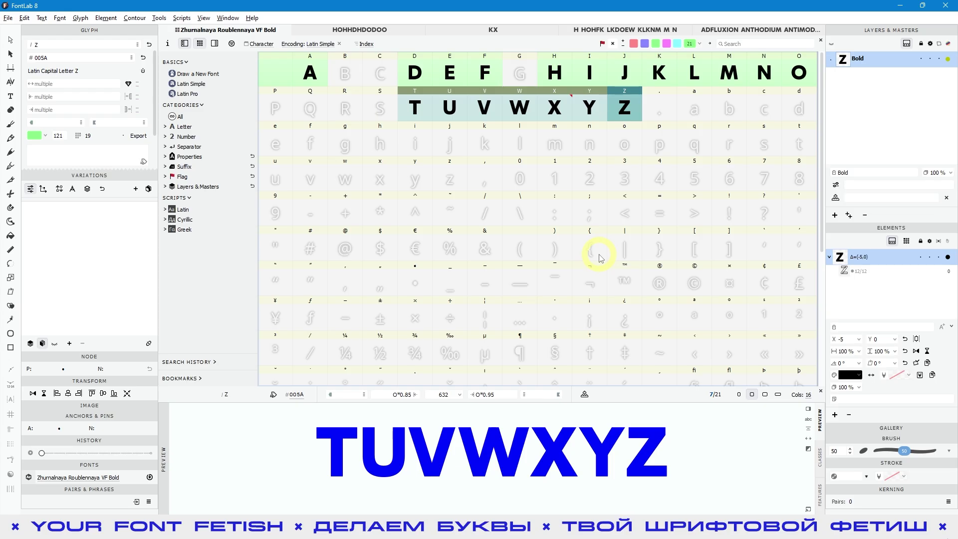
- Restore the Default workspace in place of the custom layout
{"action": "left_click", "coordinate": [228, 18]}
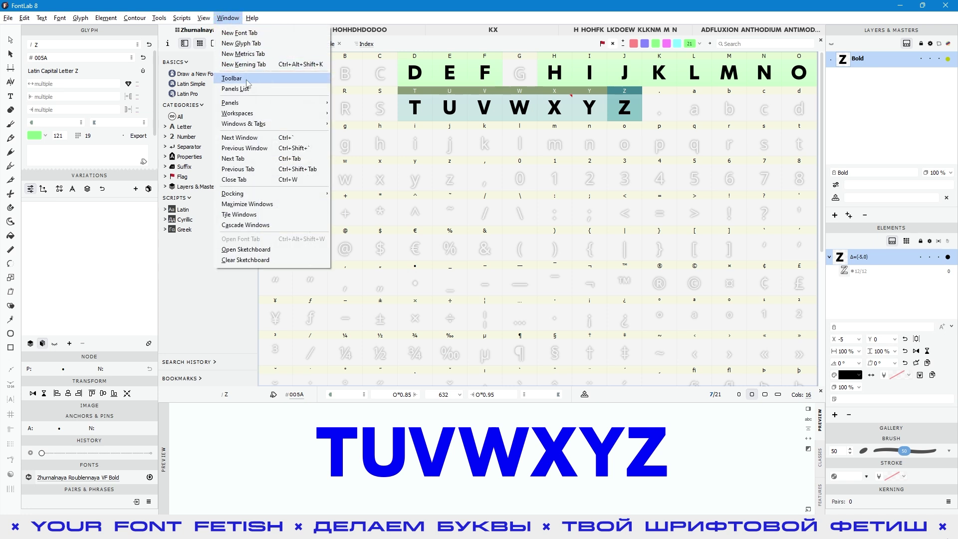
{"action": "mouse_move", "coordinate": [249, 113]}
{"action": "left_click", "coordinate": [348, 114]}
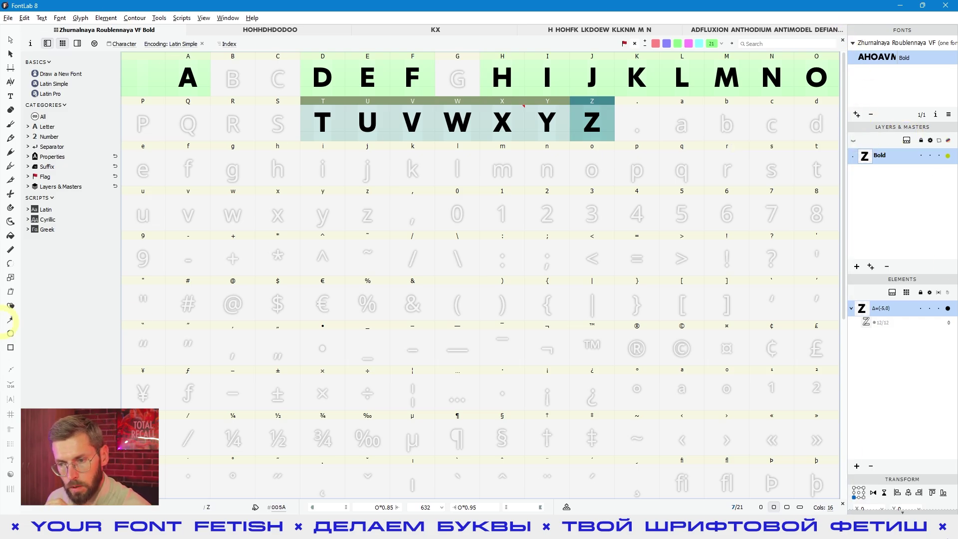
{"action": "left_click", "coordinate": [503, 272]}
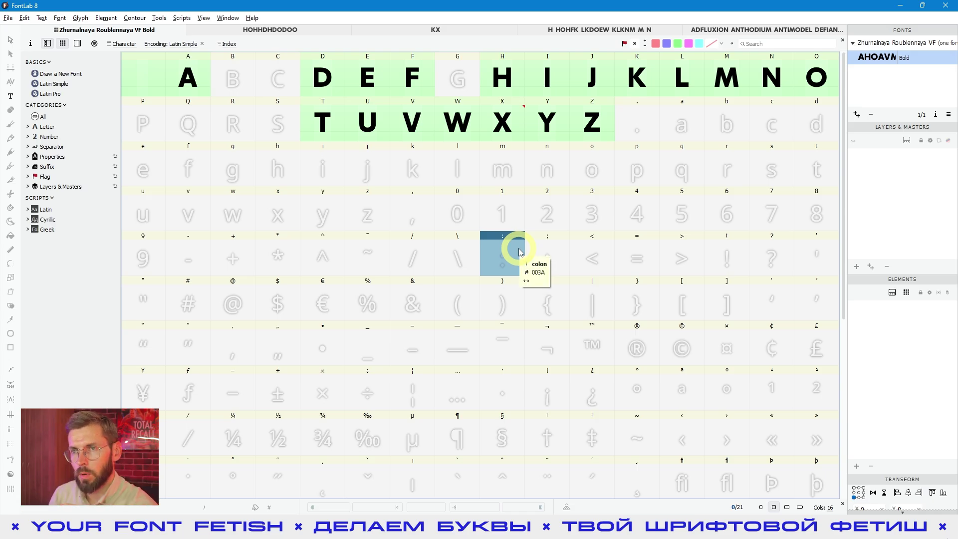
{"action": "key", "text": "percent"}
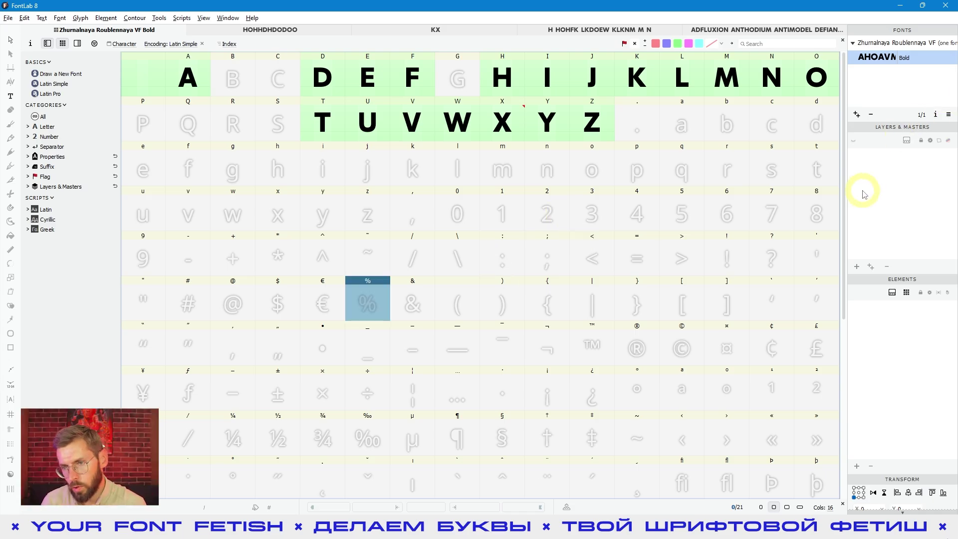
- Close the Fonts panel and widen the column of docked panels
{"action": "left_click", "coordinate": [898, 54]}
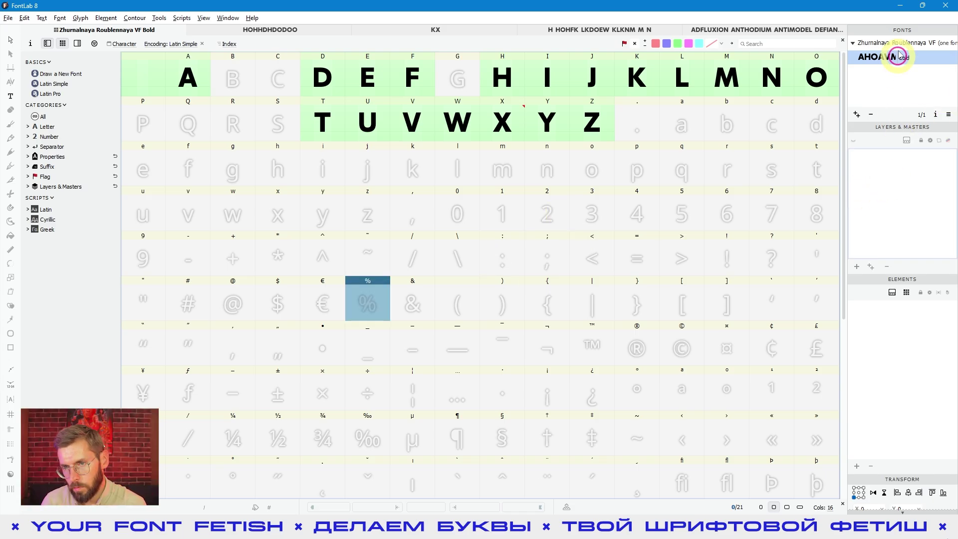
{"action": "left_click", "coordinate": [853, 30]}
{"action": "left_click_drag", "start_coordinate": [849, 103], "coordinate": [823, 102]}
{"action": "left_click", "coordinate": [918, 77]}
{"action": "left_click", "coordinate": [849, 293]}
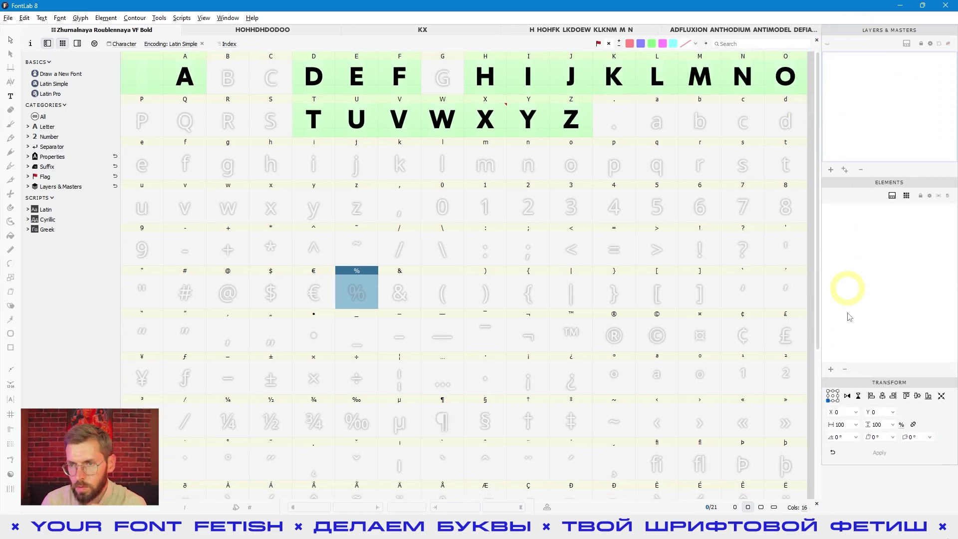
{"action": "left_click", "coordinate": [867, 68]}
{"action": "left_click", "coordinate": [897, 239]}
{"action": "left_click", "coordinate": [885, 128]}
{"action": "left_click", "coordinate": [887, 231]}
{"action": "left_click", "coordinate": [900, 337]}
{"action": "left_click", "coordinate": [884, 413]}
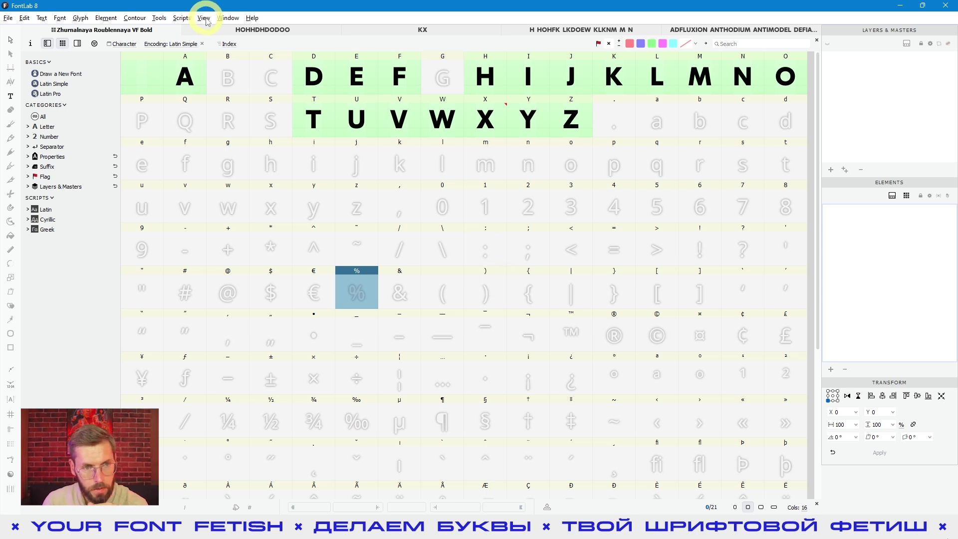
- Examine the list of all panels that can be opened
{"action": "left_click", "coordinate": [226, 18]}
{"action": "mouse_move", "coordinate": [248, 107]}
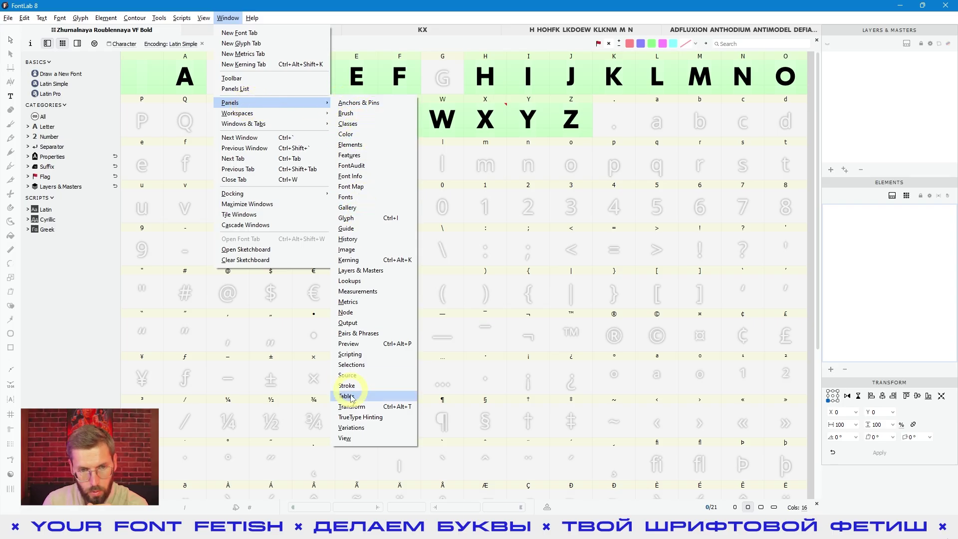
{"action": "left_click", "coordinate": [552, 165]}
{"action": "left_click", "coordinate": [555, 216]}
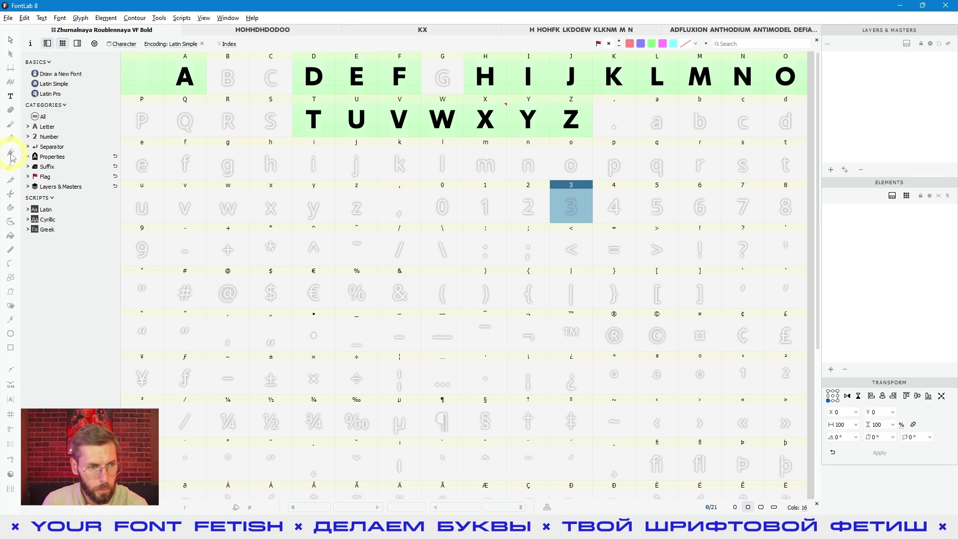
{"action": "right_click", "coordinate": [12, 100]}
{"action": "left_click", "coordinate": [279, 155]}
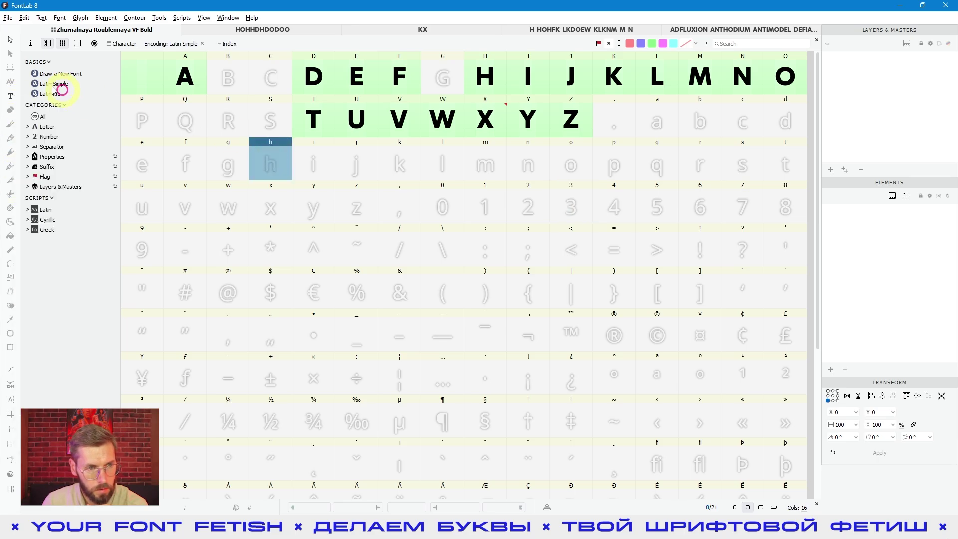
{"action": "right_click", "coordinate": [12, 100]}
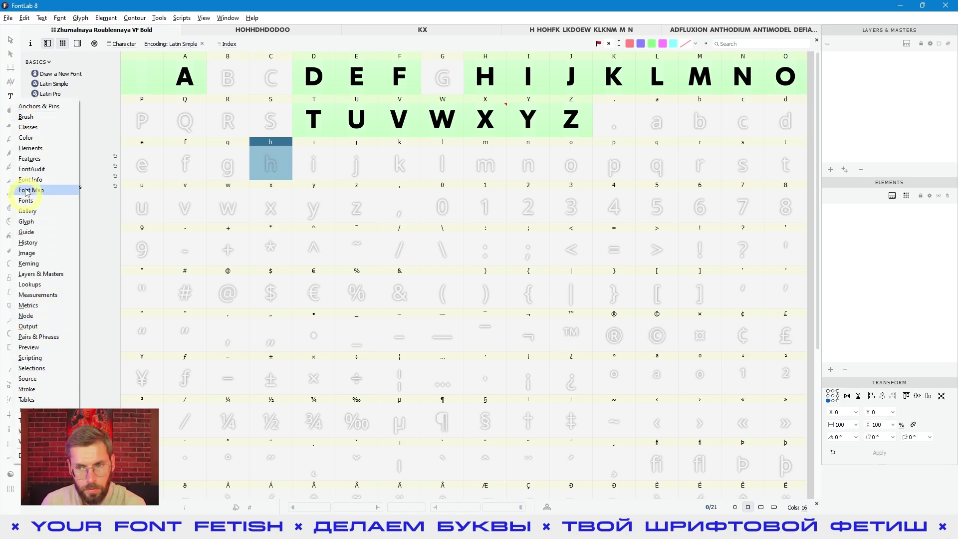
{"action": "left_click", "coordinate": [344, 199]}
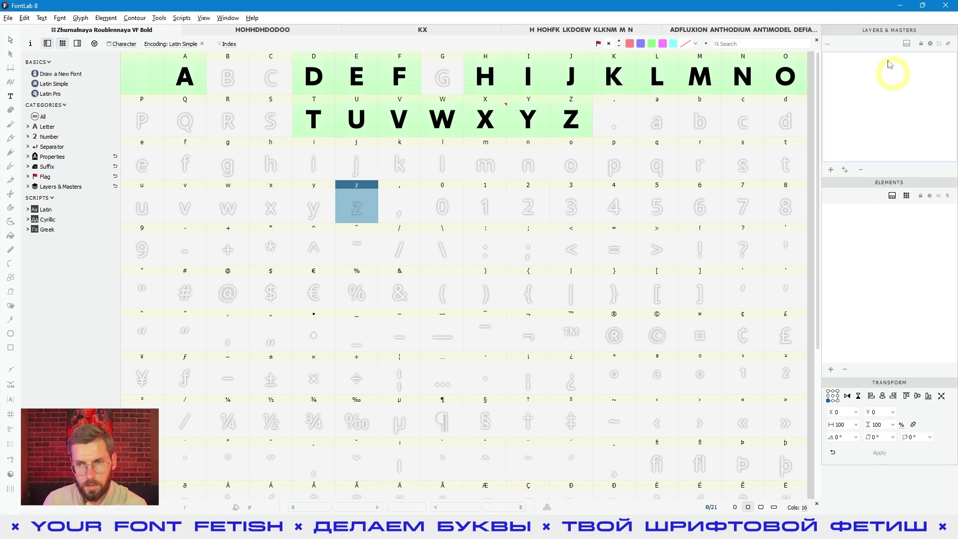
- Close the Layers & Masters, Elements and Transform panels to empty the panel column
{"action": "left_click", "coordinate": [831, 29]}
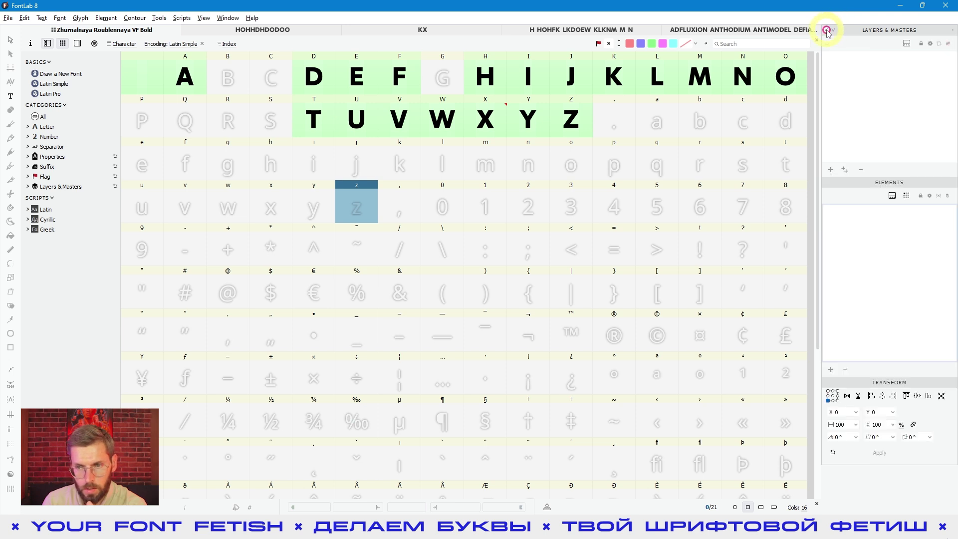
{"action": "left_click", "coordinate": [864, 85]}
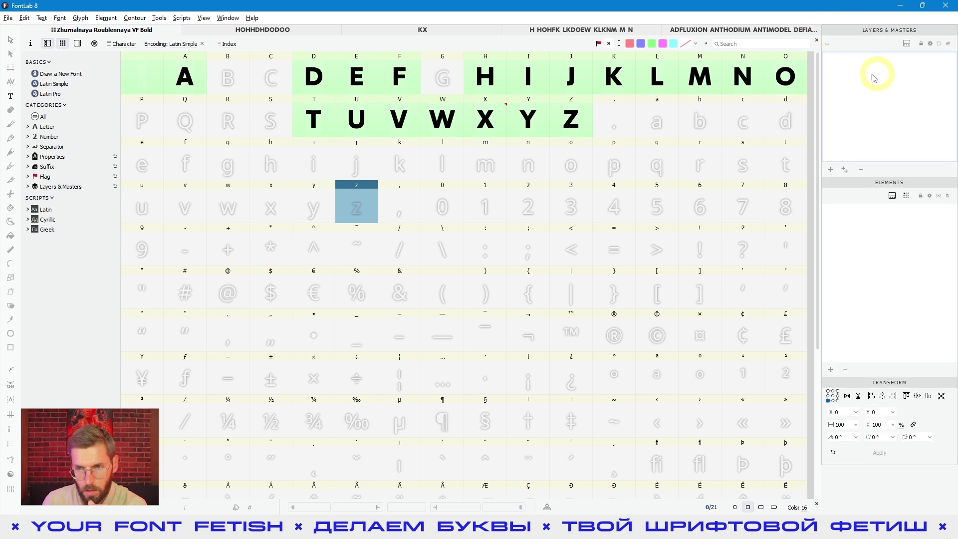
{"action": "left_click", "coordinate": [827, 31]}
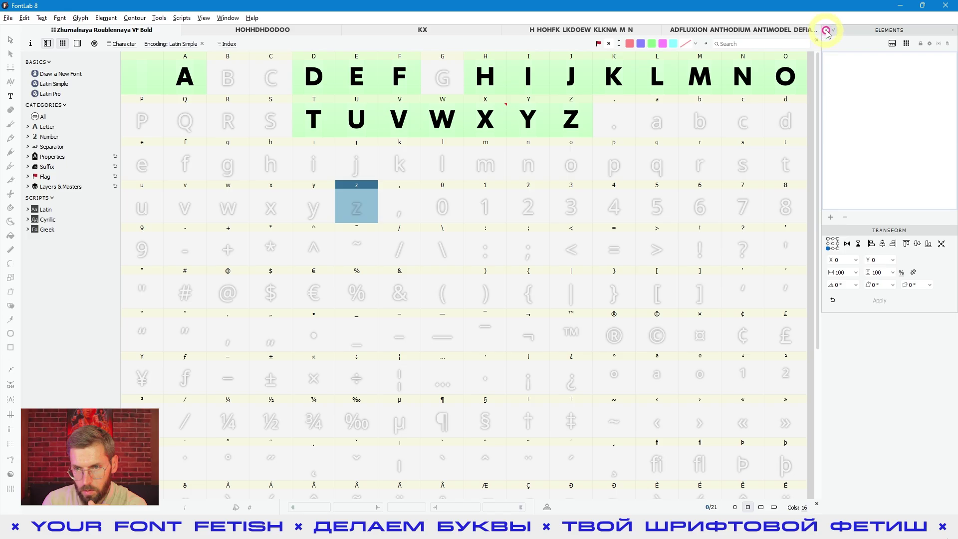
{"action": "left_click", "coordinate": [827, 31]}
{"action": "left_click", "coordinate": [823, 35]}
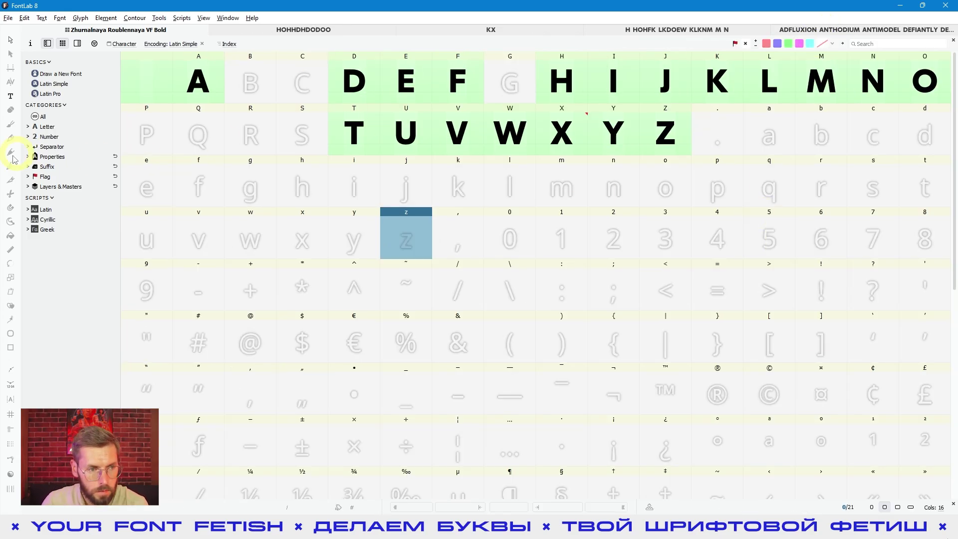
- Open the Layers & Masters panel and dock it beside the glyph grid
{"action": "right_click", "coordinate": [11, 97]}
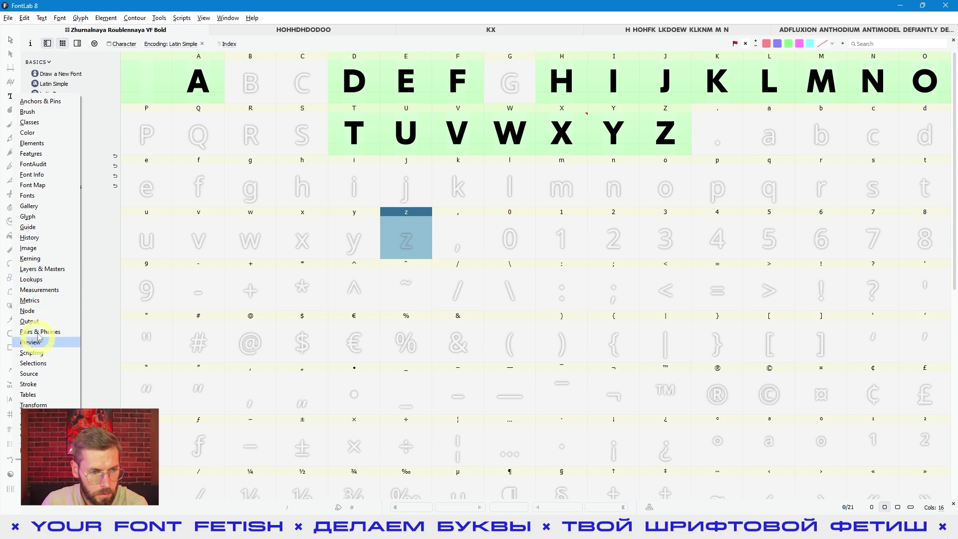
{"action": "left_click", "coordinate": [40, 270]}
{"action": "left_click_drag", "start_coordinate": [833, 28], "coordinate": [944, 160]}
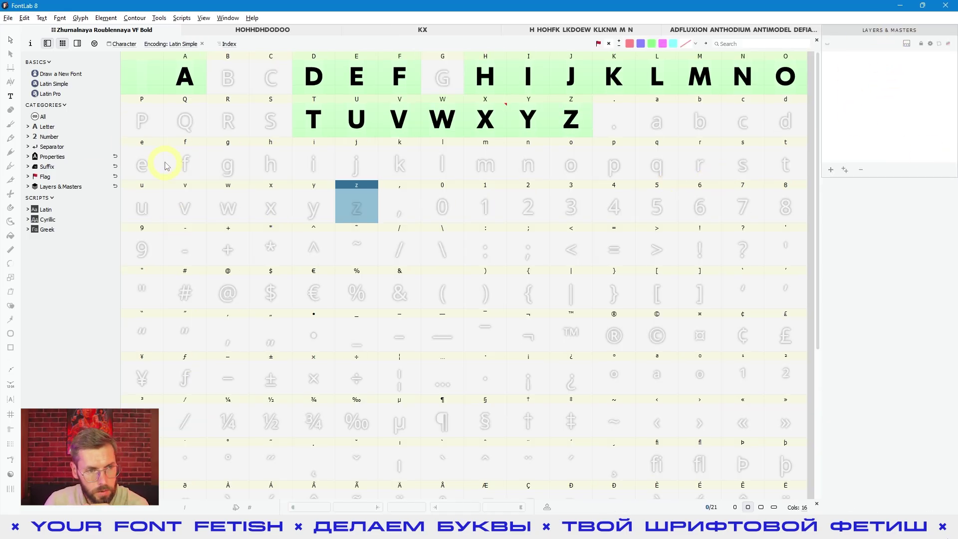
- Open the Elements panel, dock it beneath Layers & Masters, and select the glyph Z in the grid
{"action": "right_click", "coordinate": [12, 100]}
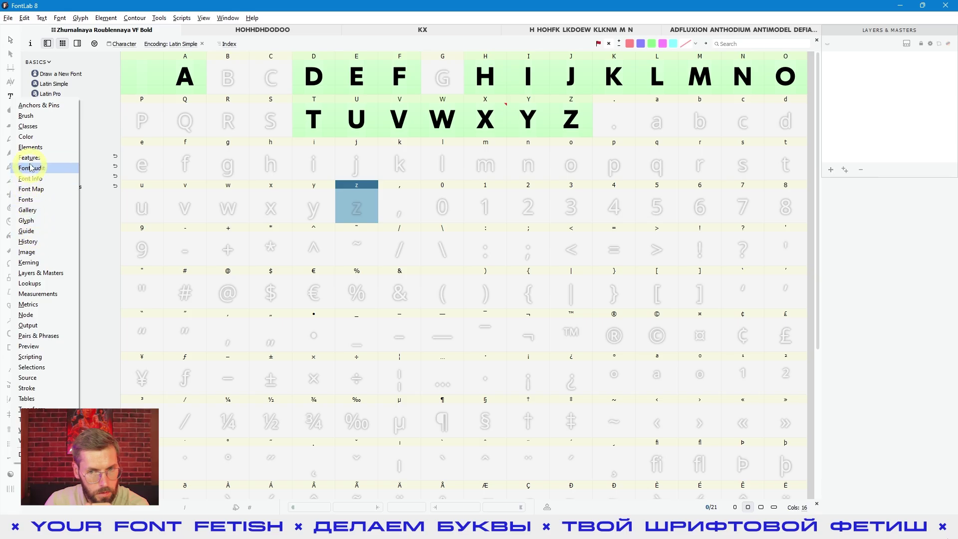
{"action": "left_click", "coordinate": [314, 213]}
{"action": "left_click", "coordinate": [712, 107]}
{"action": "left_click_drag", "start_coordinate": [752, 31], "coordinate": [823, 188]}
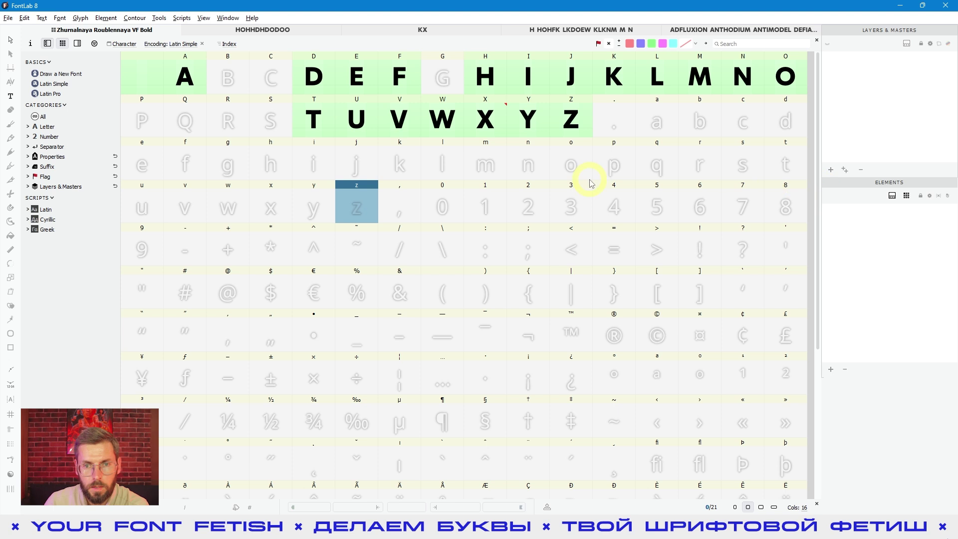
{"action": "left_click", "coordinate": [555, 122]}
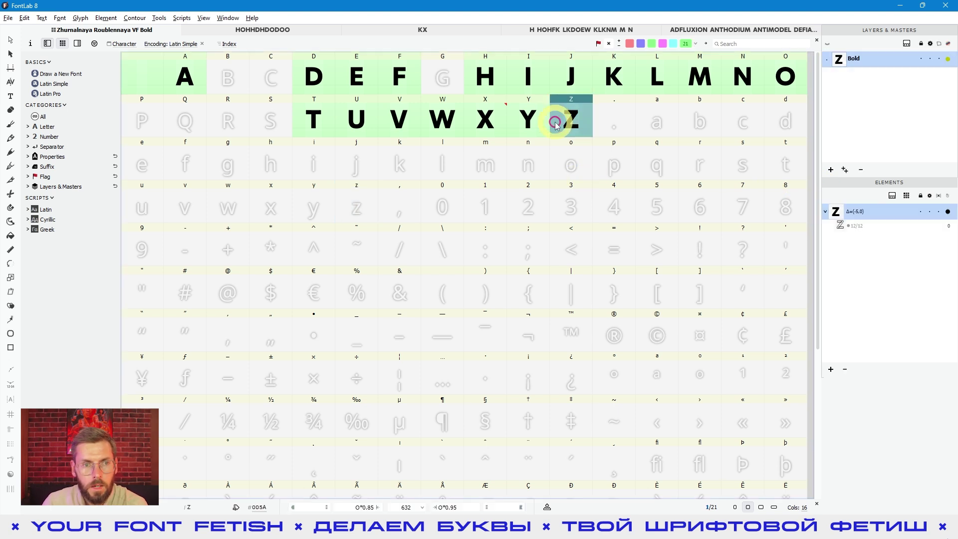
- Open the Gallery panel and dock it beneath the Elements panel
{"action": "left_click", "coordinate": [226, 20]}
{"action": "mouse_move", "coordinate": [253, 102]}
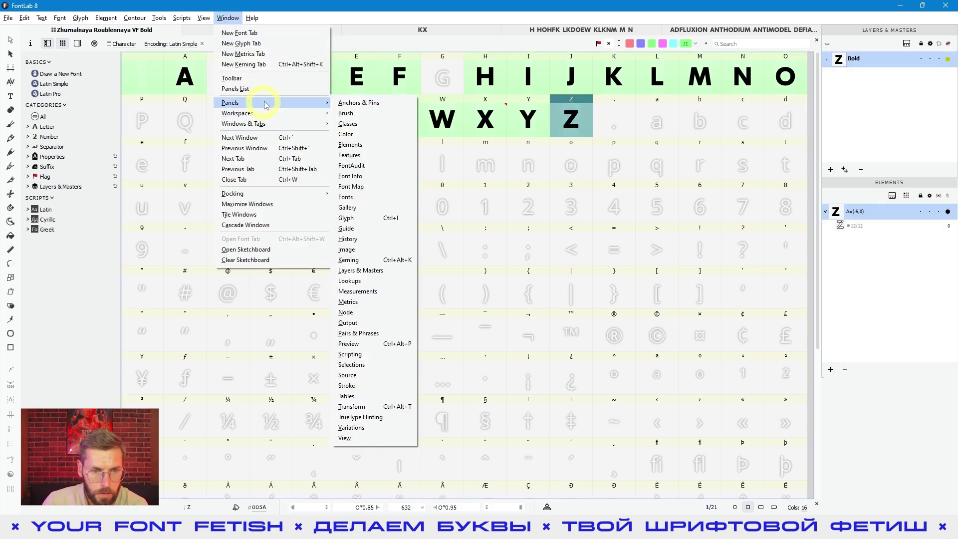
{"action": "left_click", "coordinate": [366, 209]}
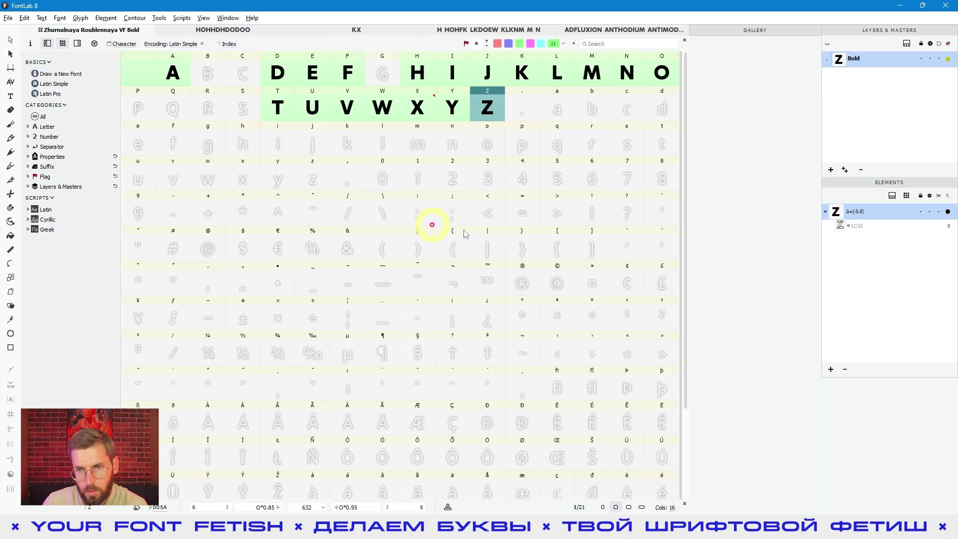
{"action": "left_click_drag", "start_coordinate": [747, 34], "coordinate": [877, 385]}
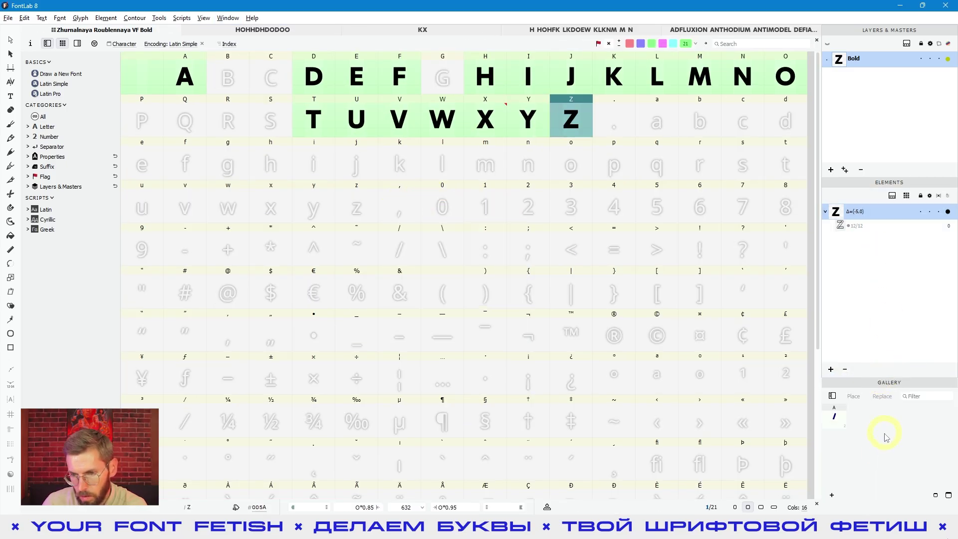
- Collapse the Elements, Layers & Masters and Gallery panels to their compact form
{"action": "left_click", "coordinate": [832, 183]}
{"action": "left_click", "coordinate": [834, 31]}
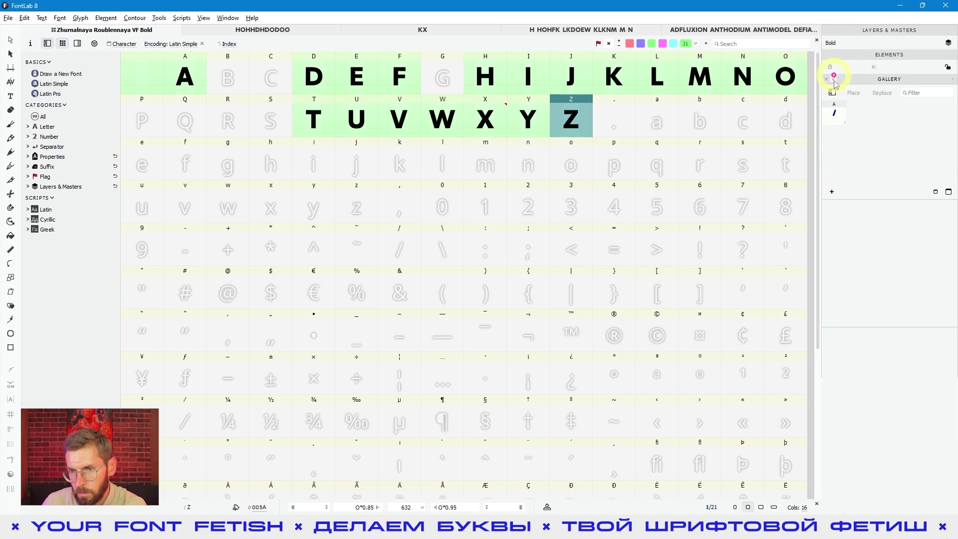
{"action": "left_click", "coordinate": [834, 80]}
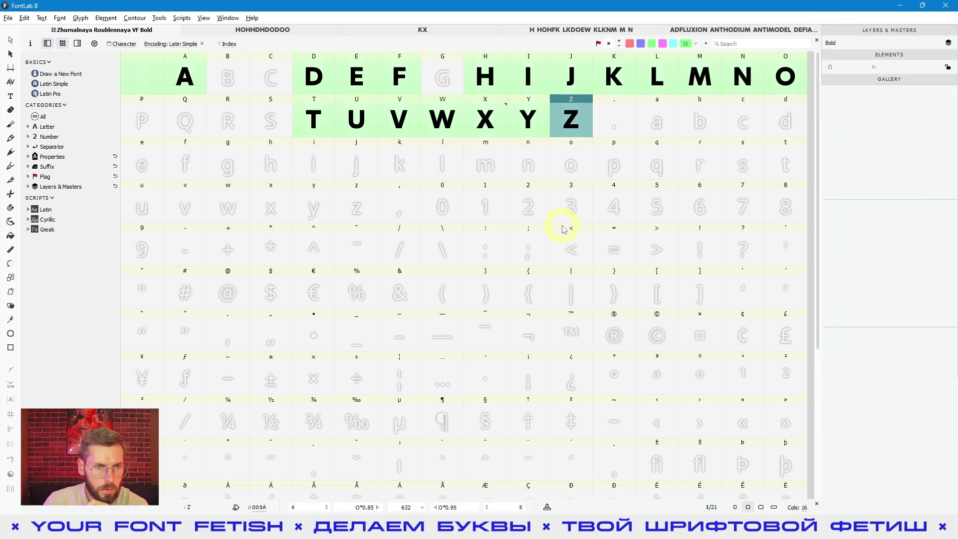
- Open the Brush panel docked beneath Gallery, then expand it and collapse it again
{"action": "right_click", "coordinate": [10, 65]}
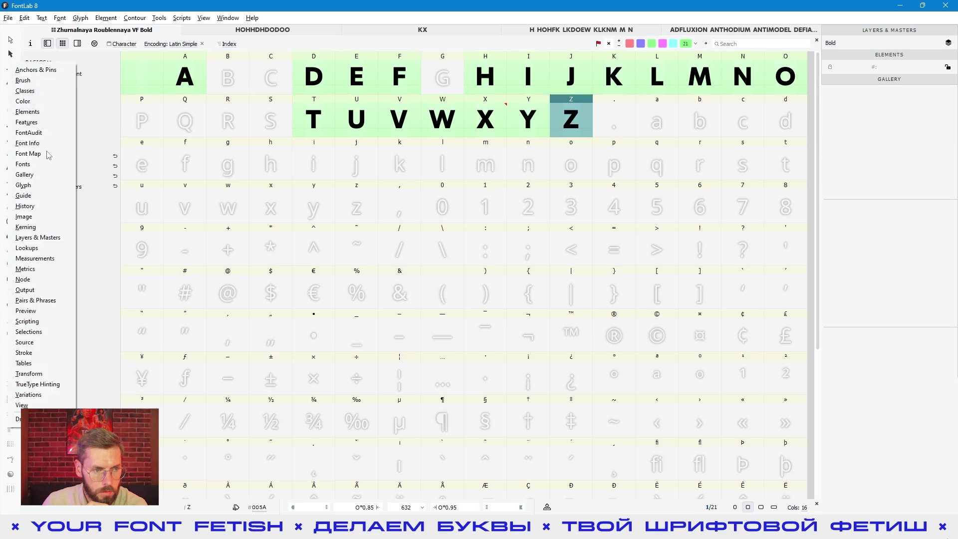
{"action": "left_click", "coordinate": [56, 94]}
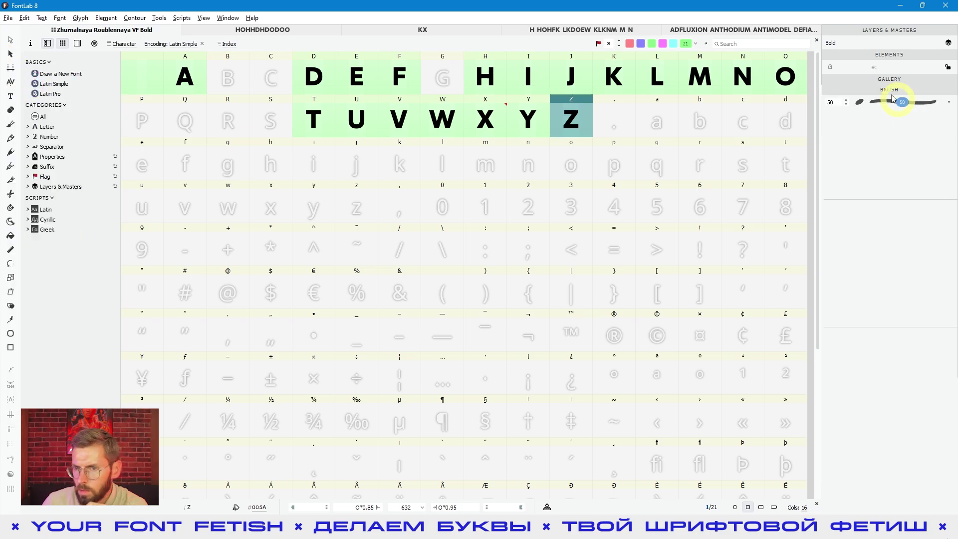
{"action": "mouse_move", "coordinate": [873, 95]}
{"action": "left_mouse_down"}
{"action": "mouse_move", "coordinate": [874, 252]}
{"action": "mouse_move", "coordinate": [877, 86]}
{"action": "mouse_move", "coordinate": [837, 95]}
{"action": "left_mouse_up"}
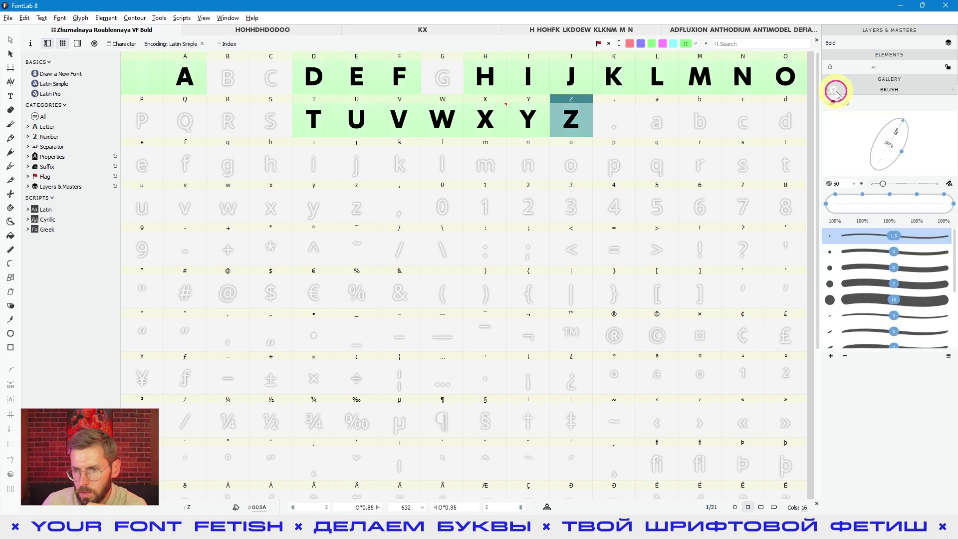
{"action": "left_click", "coordinate": [835, 91]}
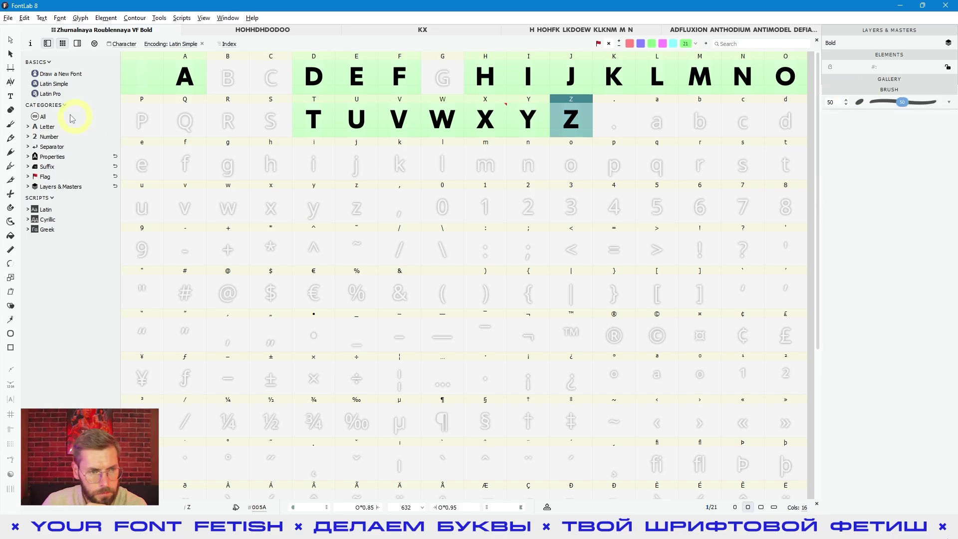
- Open the Stroke panel docked beneath the Brush panel
{"action": "right_click", "coordinate": [11, 114]}
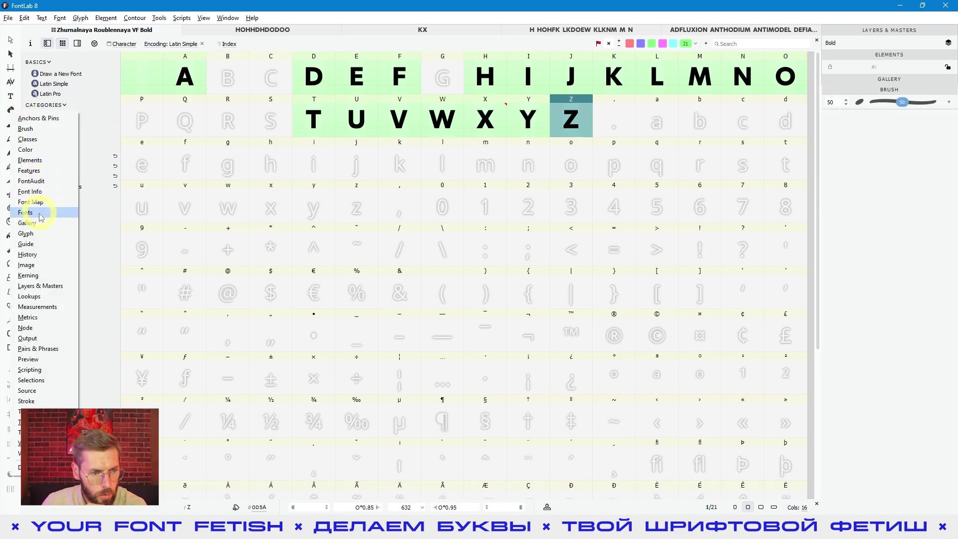
{"action": "left_click", "coordinate": [61, 400]}
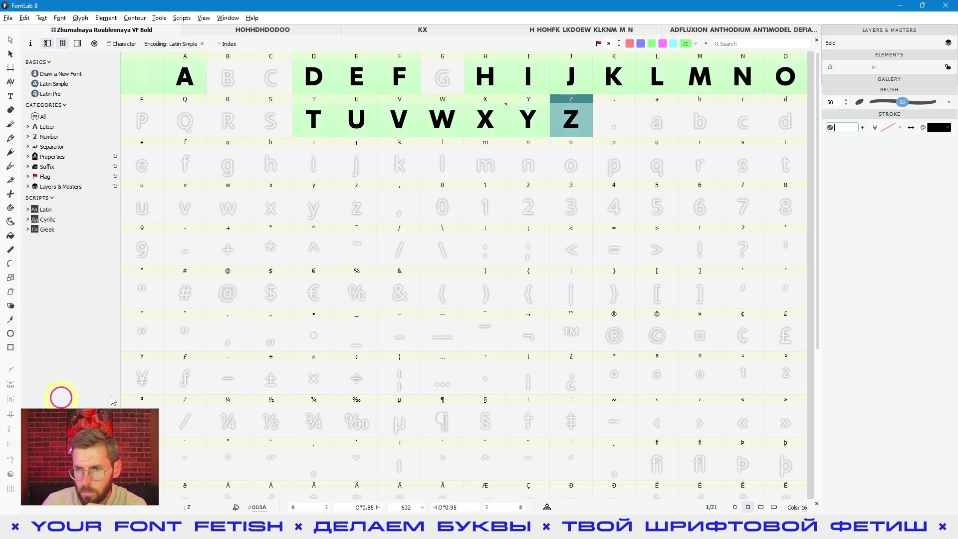
{"action": "mouse_move", "coordinate": [888, 120]}
{"action": "left_mouse_down"}
{"action": "mouse_move", "coordinate": [882, 137]}
{"action": "mouse_move", "coordinate": [891, 109]}
{"action": "mouse_move", "coordinate": [883, 115]}
{"action": "left_mouse_up"}
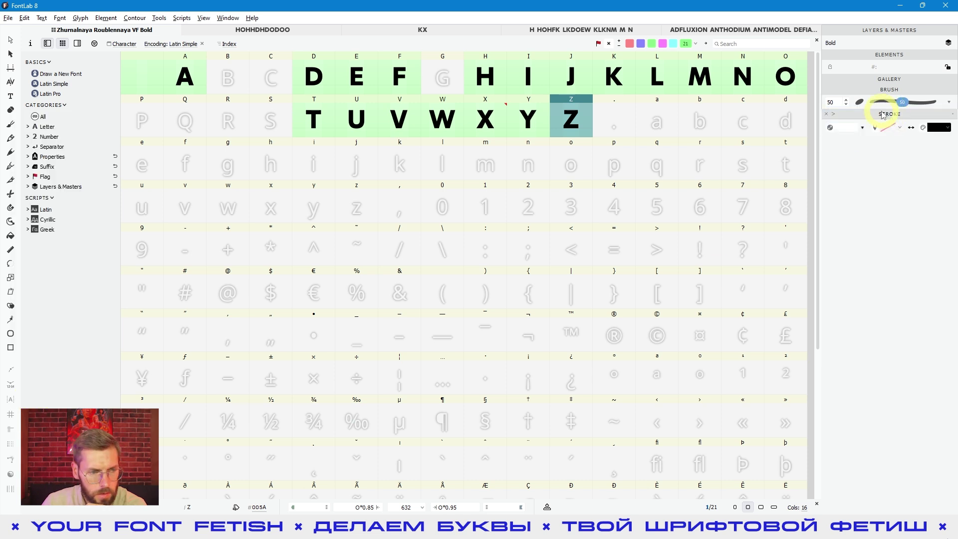
- Open the Kerning panel and dock it beneath the Stroke panel
{"action": "right_click", "coordinate": [10, 209]}
{"action": "left_click", "coordinate": [614, 222]}
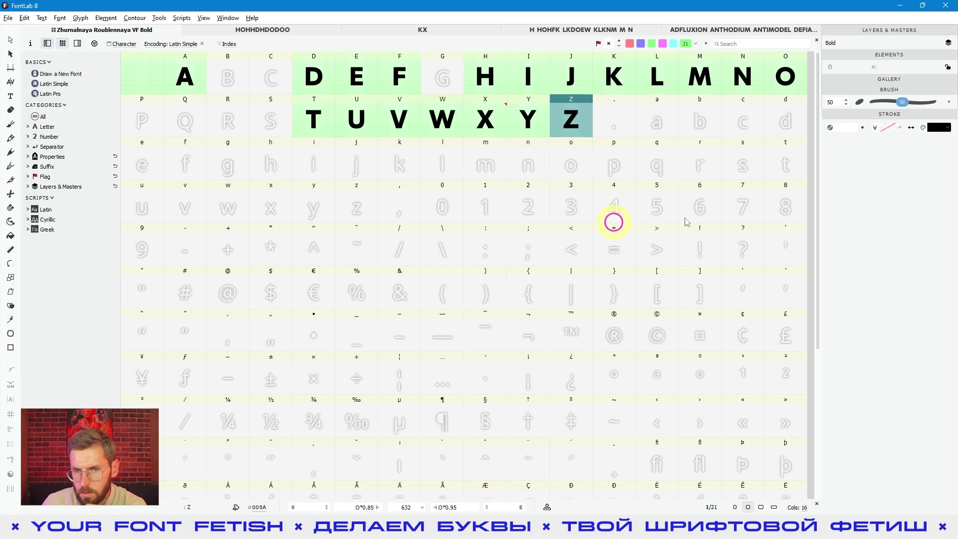
{"action": "mouse_move", "coordinate": [748, 39]}
{"action": "left_mouse_down"}
{"action": "mouse_move", "coordinate": [840, 212]}
{"action": "mouse_move", "coordinate": [876, 144]}
{"action": "left_mouse_up"}
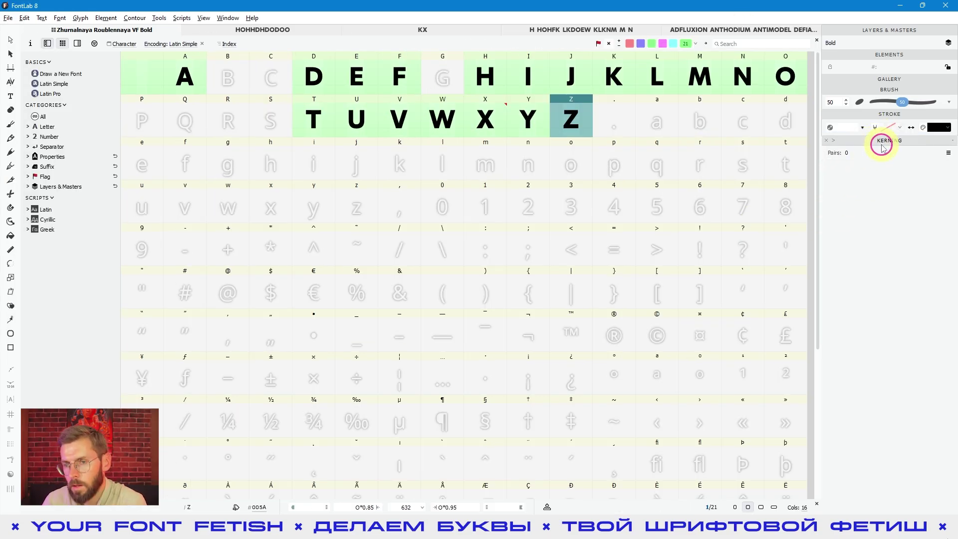
- Close the Kerning panel, reopen it in its docked place, and toggle it between expanded and compact form
{"action": "left_click", "coordinate": [827, 140]}
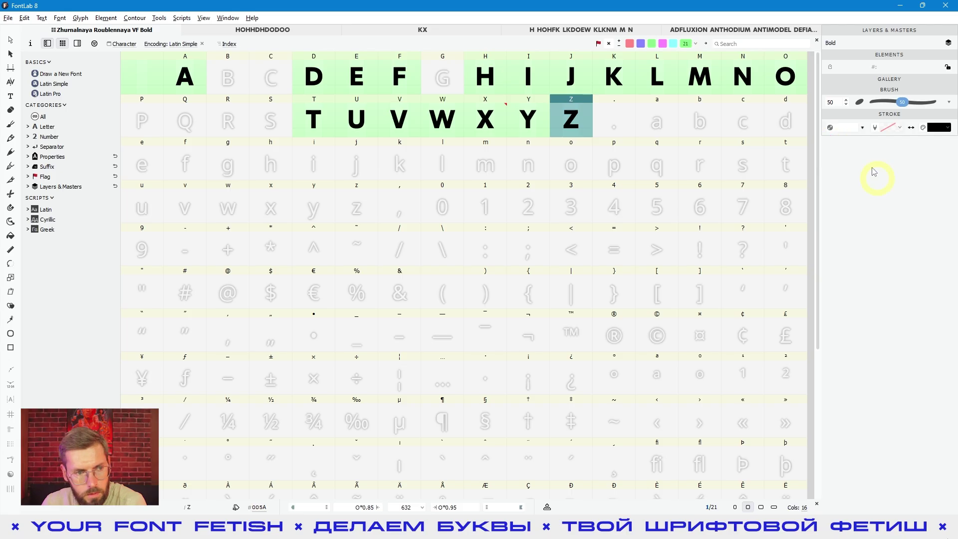
{"action": "right_click", "coordinate": [4, 148]}
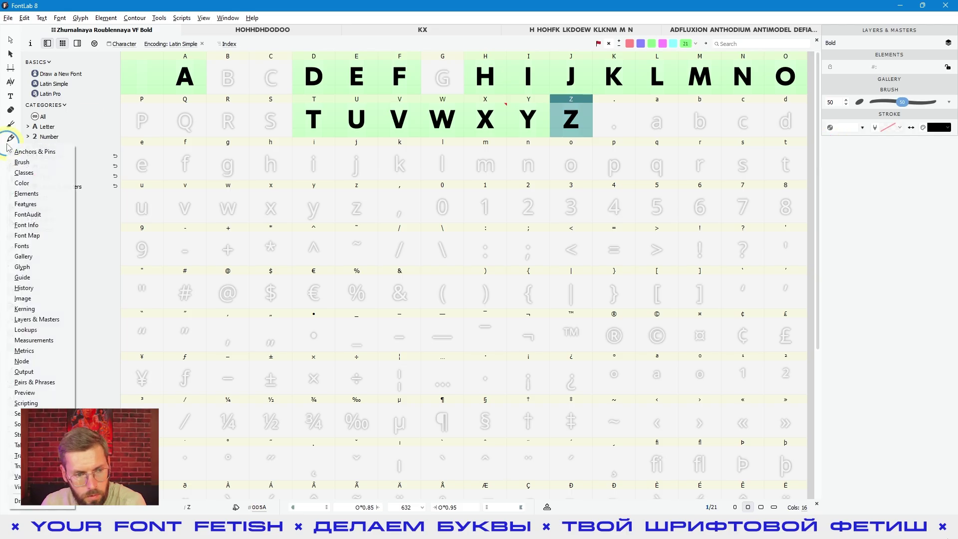
{"action": "left_click", "coordinate": [39, 310]}
{"action": "left_click", "coordinate": [835, 141]}
{"action": "left_click", "coordinate": [836, 141]}
- Expand all docked panels from Layers & Masters down to Kerning to their full size
{"action": "left_click", "coordinate": [833, 31]}
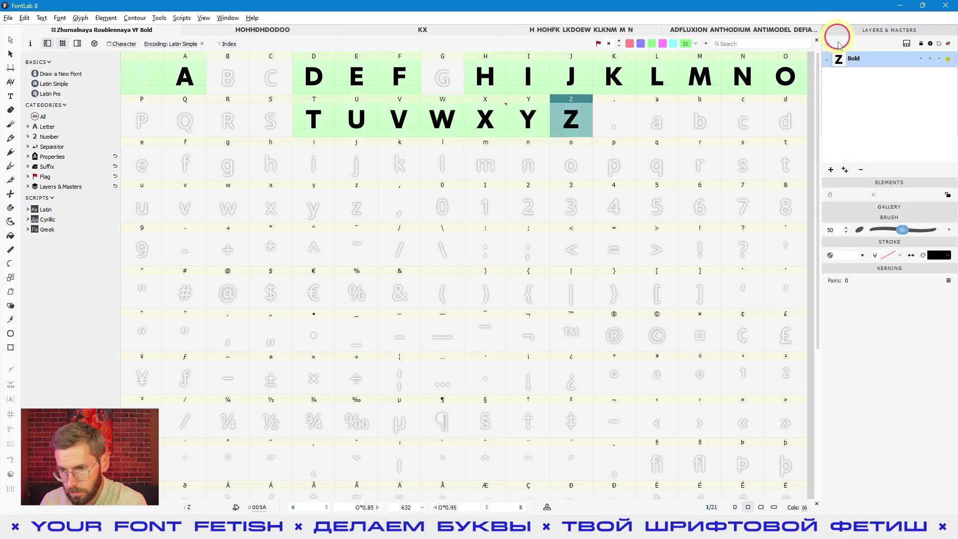
{"action": "left_click", "coordinate": [836, 272]}
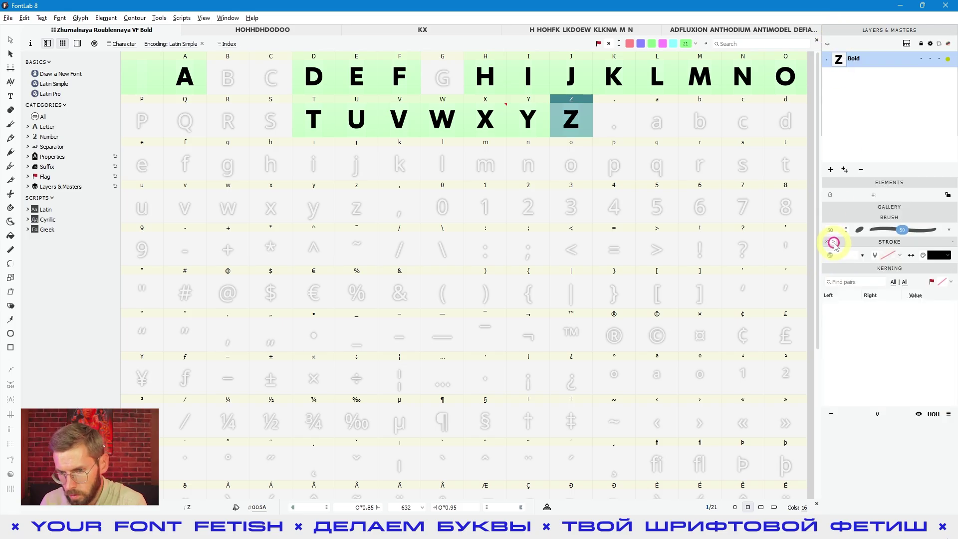
{"action": "left_click", "coordinate": [835, 218]}
{"action": "left_click", "coordinate": [836, 208]}
{"action": "left_click", "coordinate": [837, 183]}
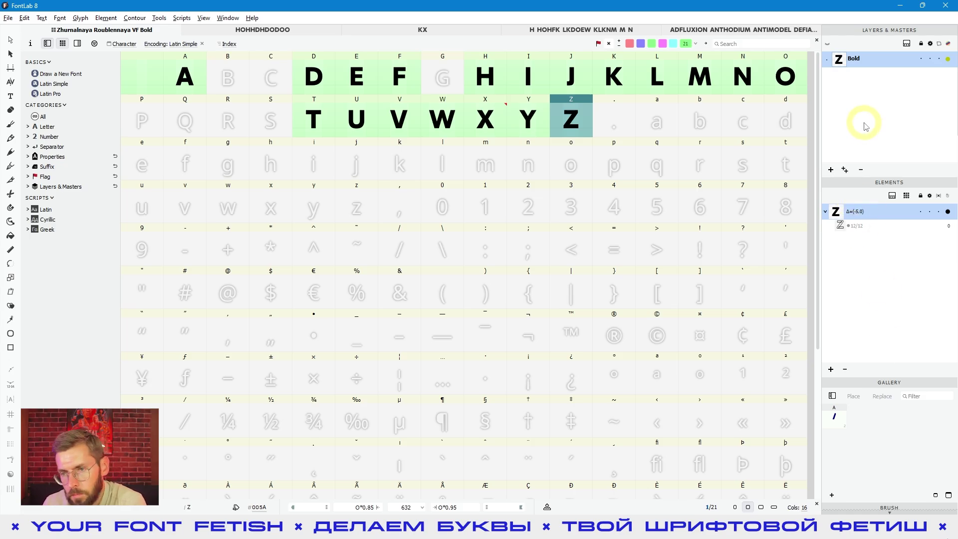
- Look through the whole column of expanded docked panels, from Layers & Masters to Kerning and back
{"action": "scroll", "coordinate": [866, 124], "scroll_direction": "down", "scroll_amount": 5}
{"action": "scroll", "coordinate": [864, 108], "scroll_direction": "up", "scroll_amount": 5}
{"action": "scroll", "coordinate": [876, 215], "scroll_direction": "down", "scroll_amount": 2}
{"action": "scroll", "coordinate": [871, 210], "scroll_direction": "down", "scroll_amount": 5}
{"action": "scroll", "coordinate": [876, 209], "scroll_direction": "up", "scroll_amount": 5}
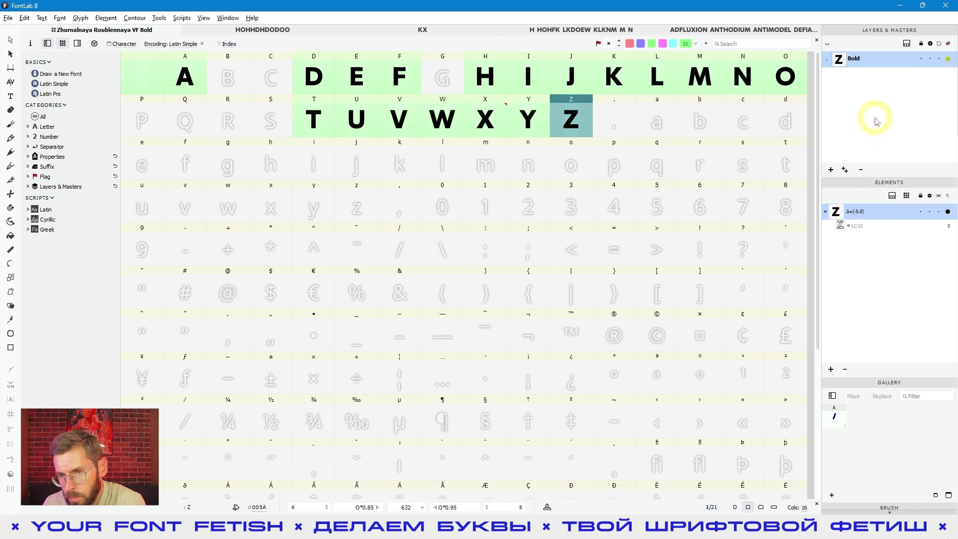
{"action": "scroll", "coordinate": [893, 118], "scroll_direction": "down", "scroll_amount": 5}
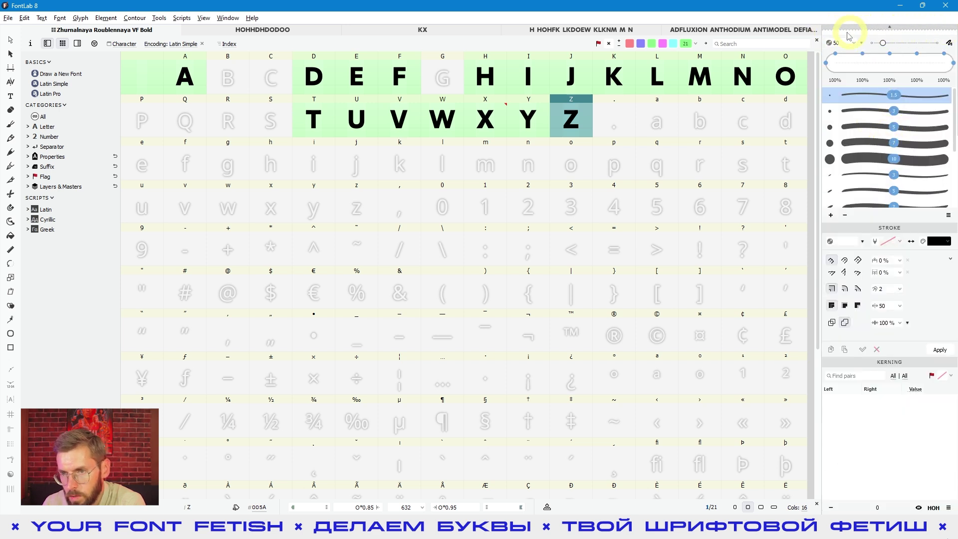
{"action": "scroll", "coordinate": [869, 152], "scroll_direction": "up", "scroll_amount": 5}
{"action": "scroll", "coordinate": [868, 490], "scroll_direction": "down", "scroll_amount": 4}
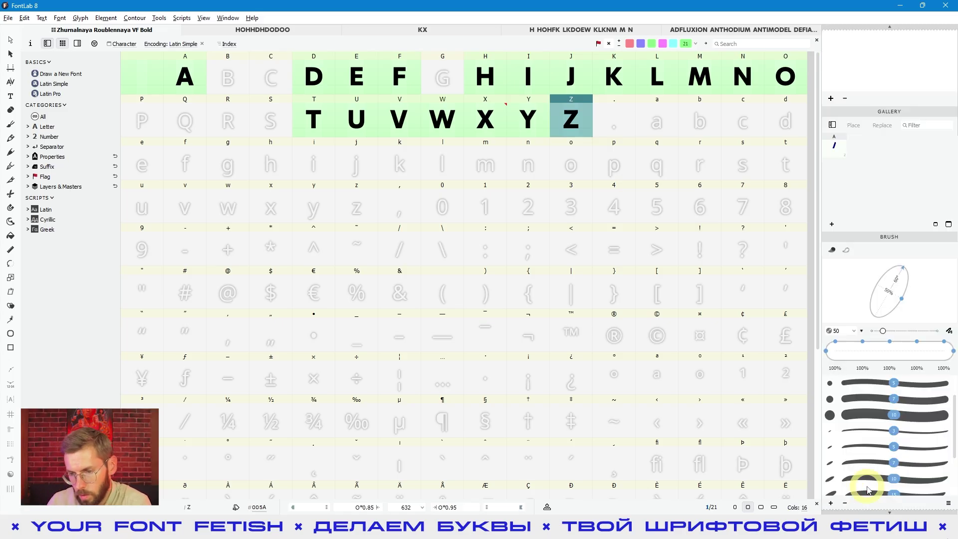
{"action": "scroll", "coordinate": [866, 509], "scroll_direction": "down", "scroll_amount": 5}
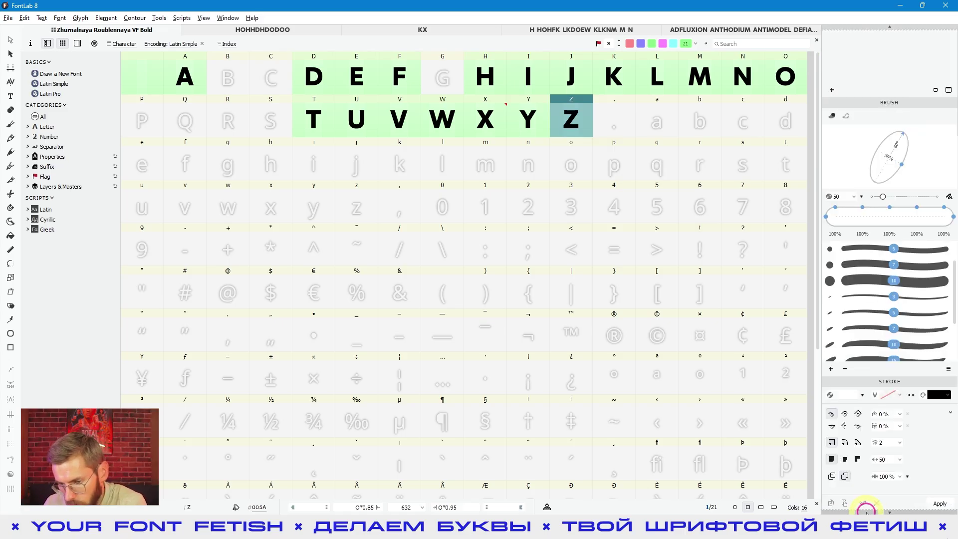
{"action": "scroll", "coordinate": [877, 346], "scroll_direction": "up", "scroll_amount": 8}
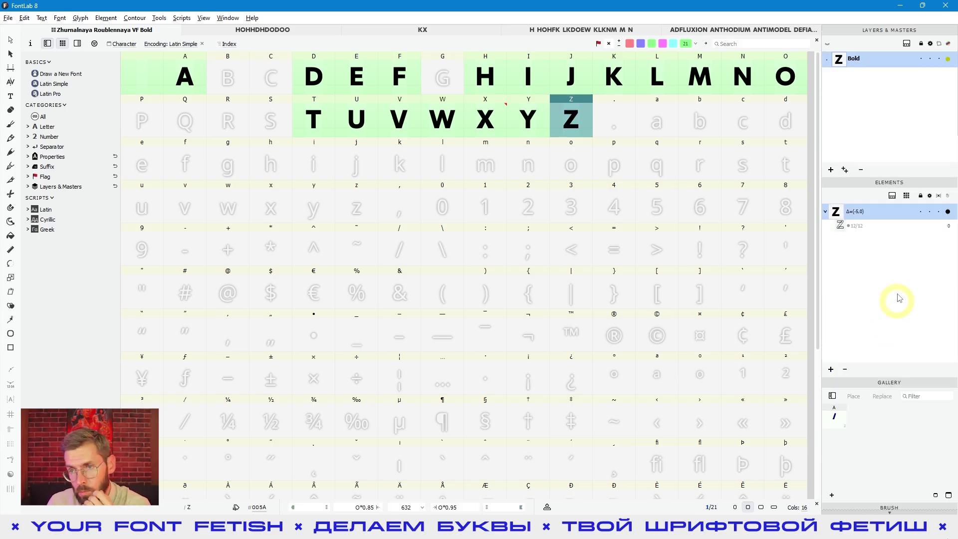
- Show the extra properties in the Layers & Masters and Elements panels, including the additional element options
{"action": "left_click", "coordinate": [859, 100]}
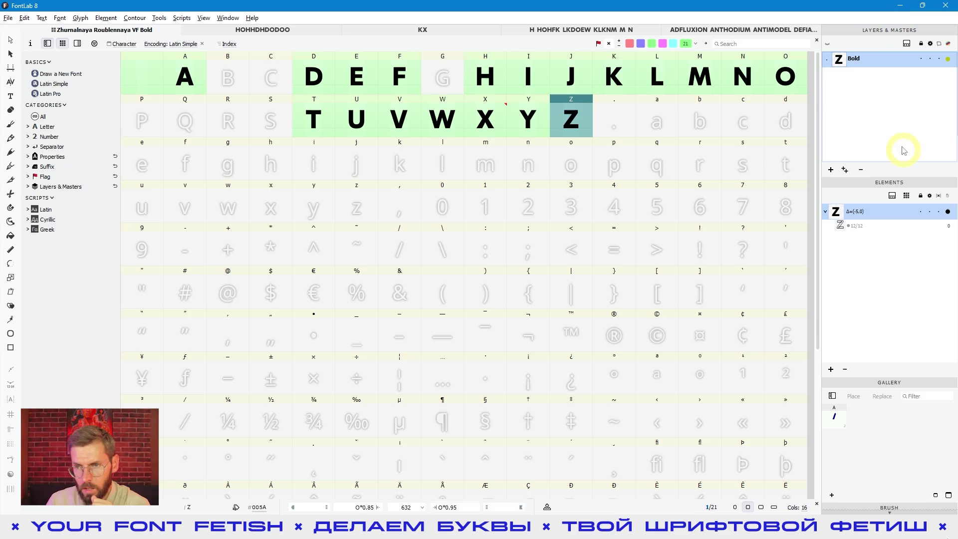
{"action": "left_click", "coordinate": [907, 45]}
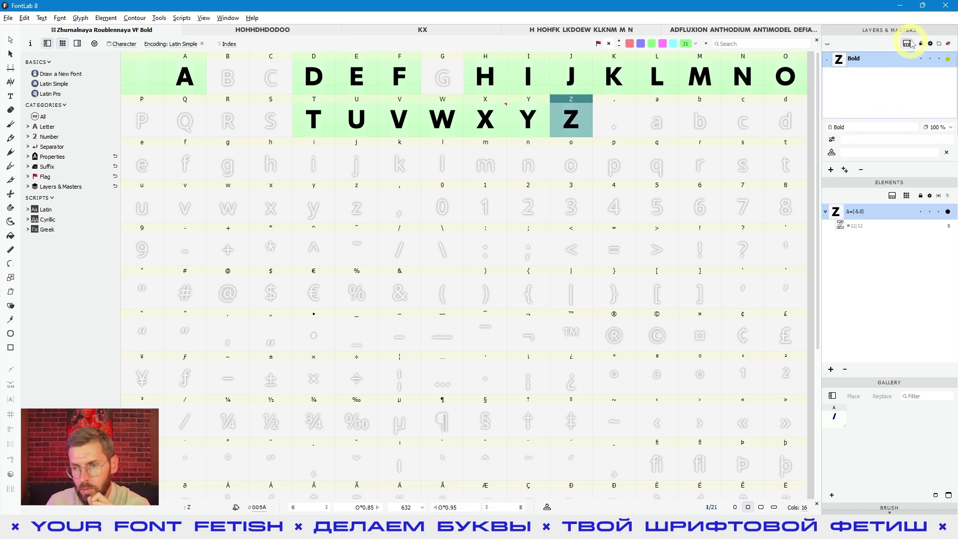
{"action": "left_click", "coordinate": [892, 195]}
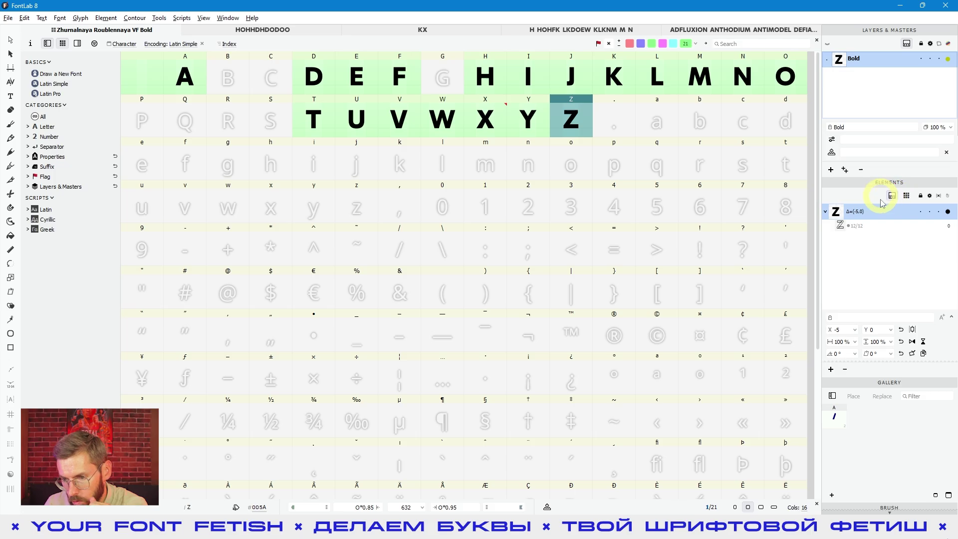
{"action": "left_click", "coordinate": [952, 319]}
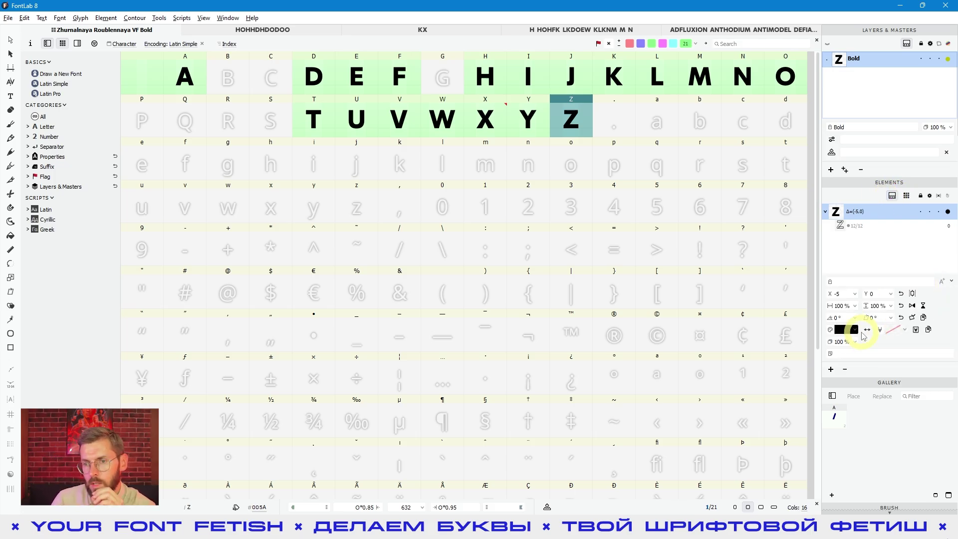
- Select several glyphs in turn, ending on W, to examine their layer and element properties
{"action": "left_click", "coordinate": [525, 120]}
{"action": "left_click", "coordinate": [470, 122]}
{"action": "left_click", "coordinate": [412, 118]}
{"action": "left_click", "coordinate": [480, 108]}
{"action": "left_click", "coordinate": [447, 114]}
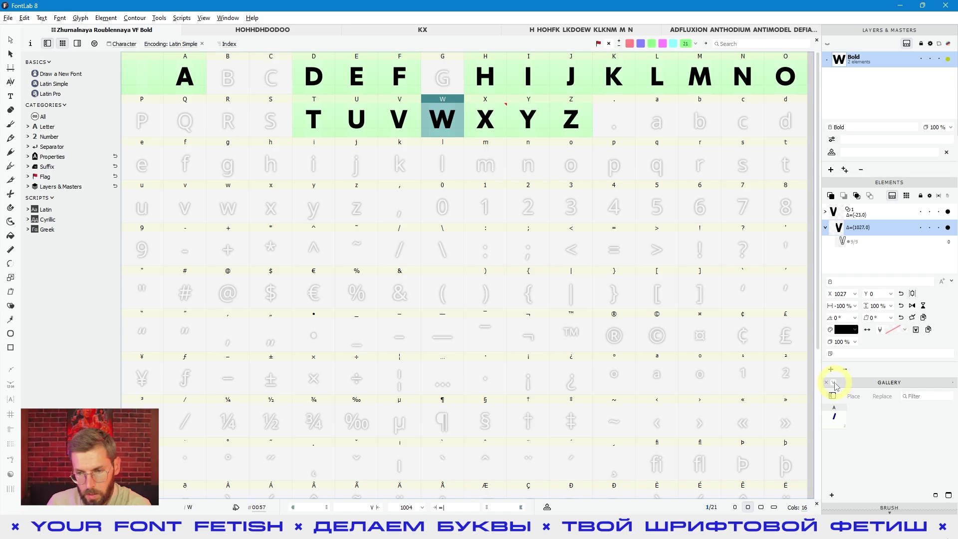
- Collapse the Gallery, Brush and Stroke panels to their compact form
{"action": "left_click", "coordinate": [835, 384]}
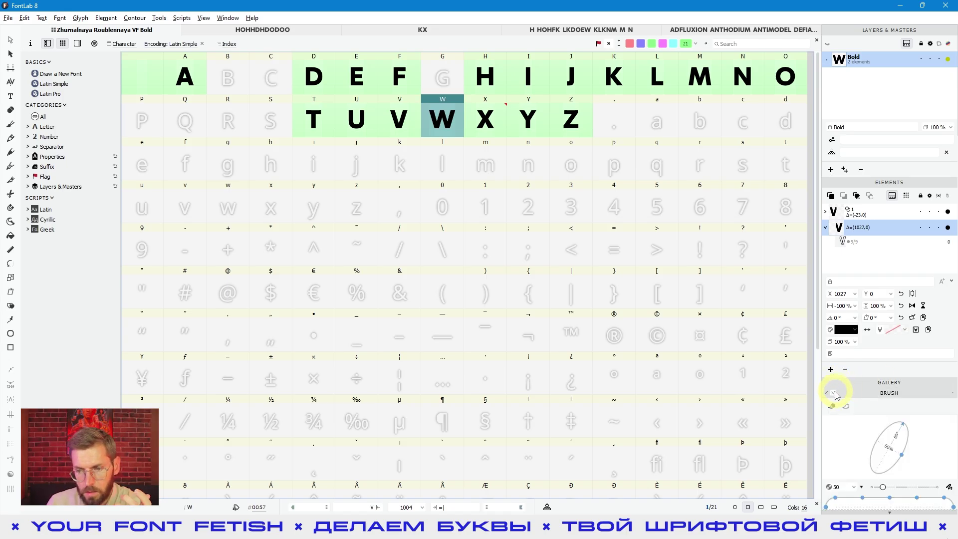
{"action": "left_click", "coordinate": [834, 395]}
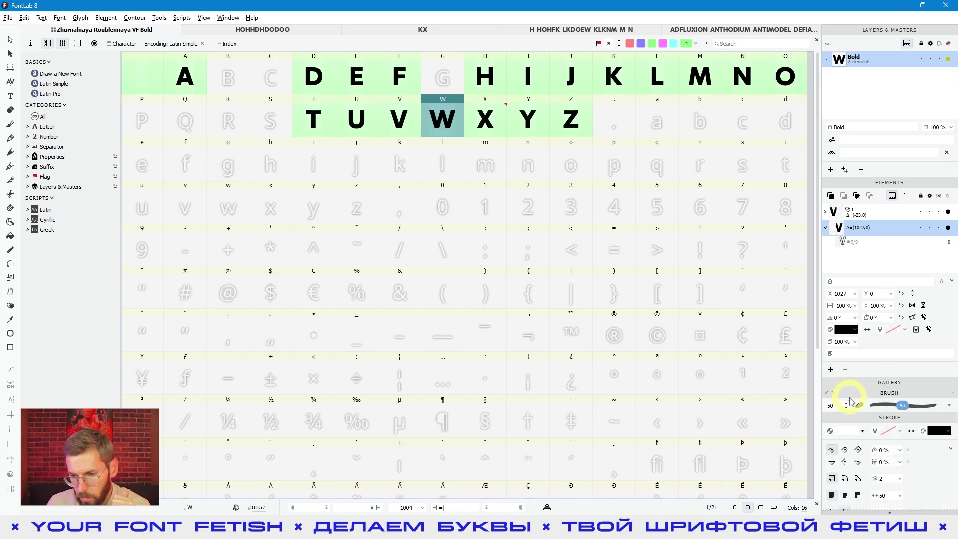
{"action": "left_click", "coordinate": [833, 419]}
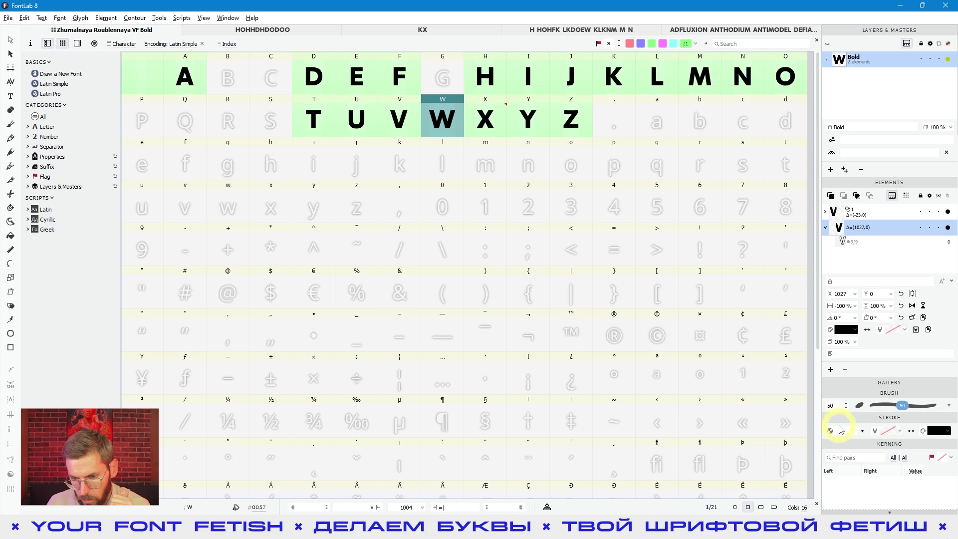
- Collapse the Kerning panel to its compact form and adjust the heights and column width of the docked Layers & Masters and Elements panels
{"action": "left_click", "coordinate": [834, 443]}
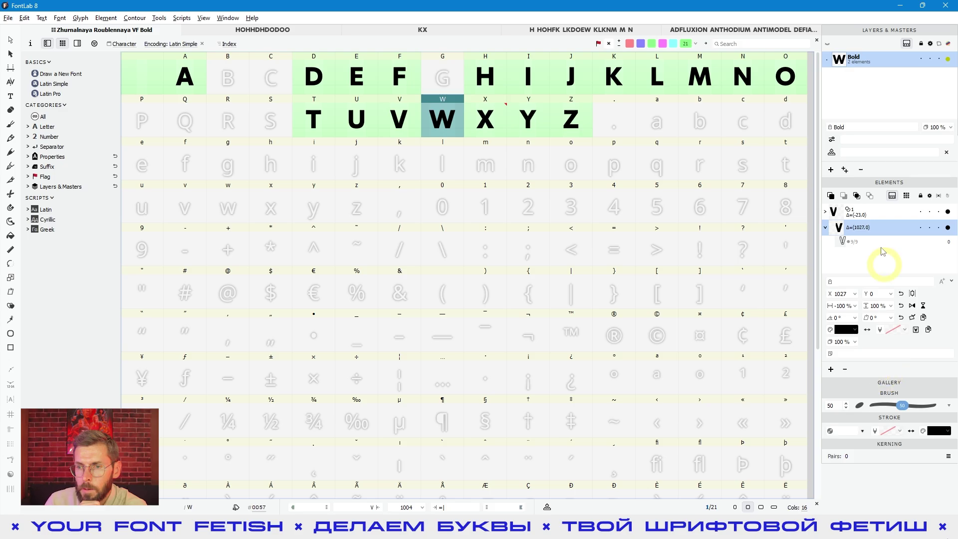
{"action": "left_click", "coordinate": [864, 63]}
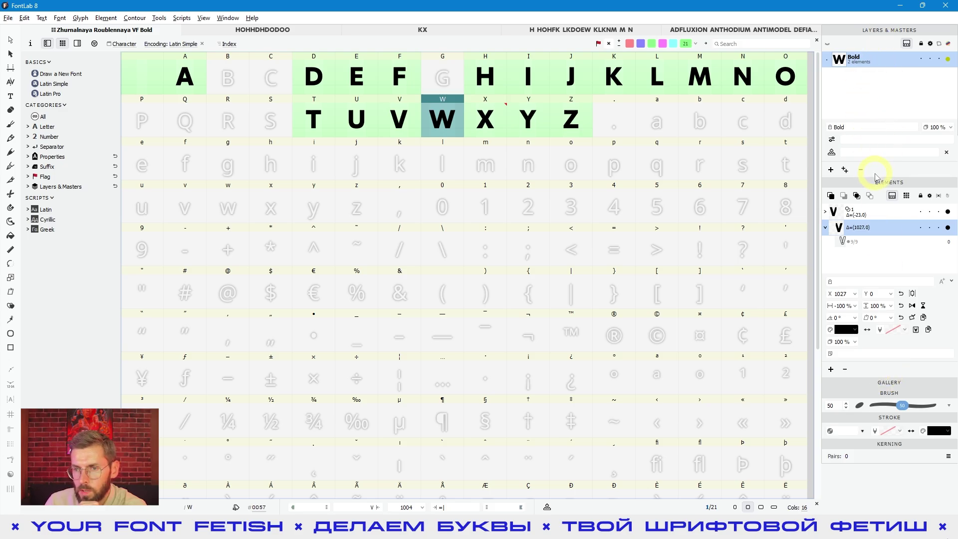
{"action": "left_click_drag", "start_coordinate": [874, 175], "coordinate": [875, 161]}
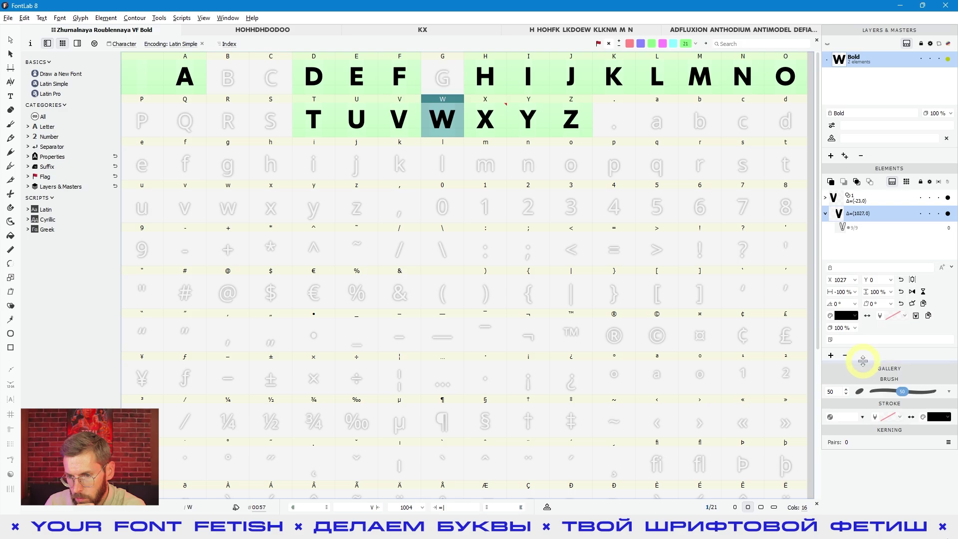
{"action": "left_click_drag", "start_coordinate": [863, 361], "coordinate": [863, 398]}
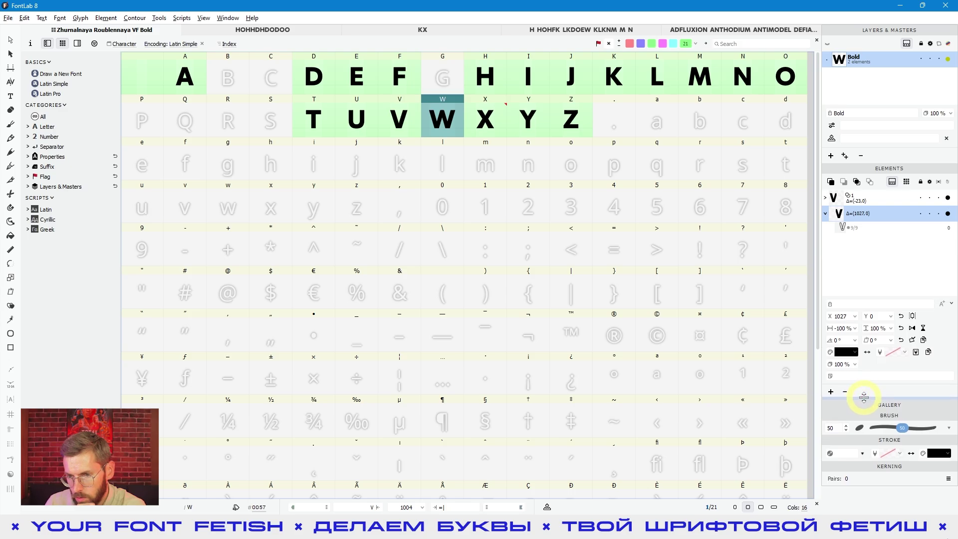
{"action": "left_click_drag", "start_coordinate": [875, 164], "coordinate": [874, 186]}
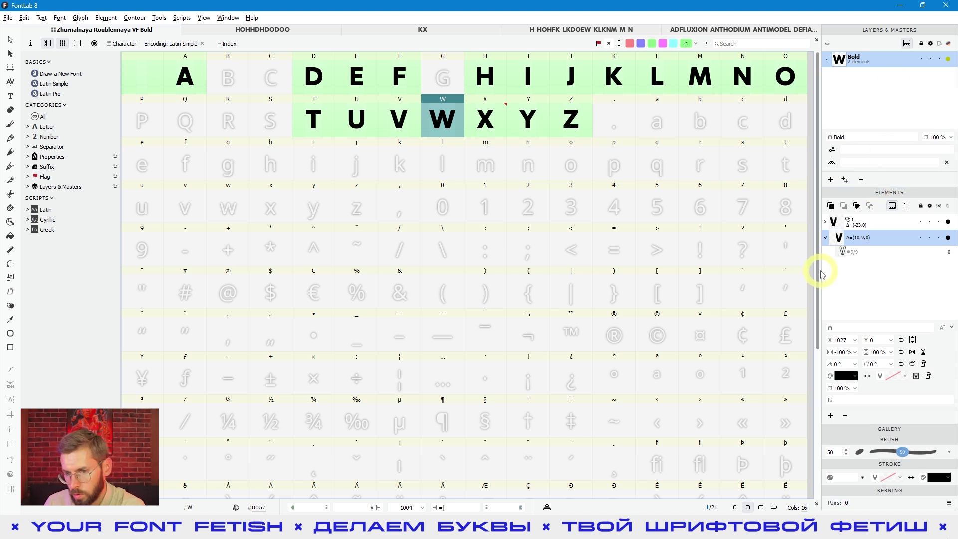
{"action": "mouse_move", "coordinate": [822, 270]}
{"action": "left_mouse_down"}
{"action": "mouse_move", "coordinate": [746, 276]}
{"action": "mouse_move", "coordinate": [821, 276]}
{"action": "left_mouse_up"}
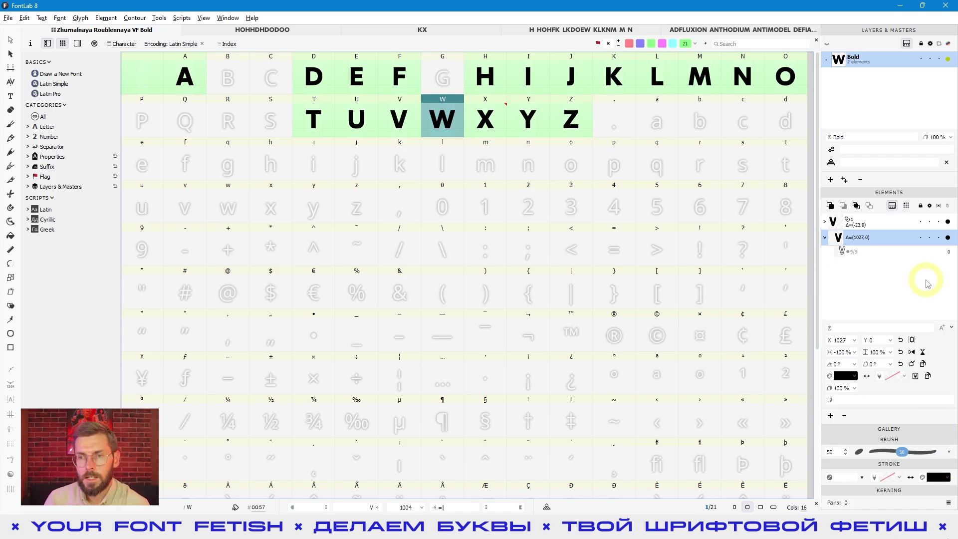
- Select the glyph J, open the Glyph panel and float it over the glyph grid
{"action": "left_click", "coordinate": [509, 207]}
{"action": "left_click", "coordinate": [578, 85]}
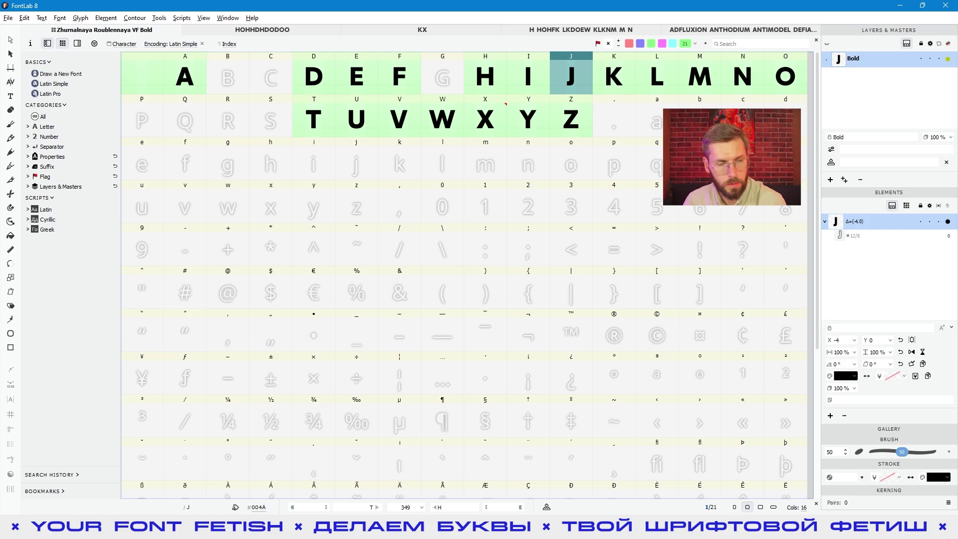
{"action": "right_click", "coordinate": [11, 55]}
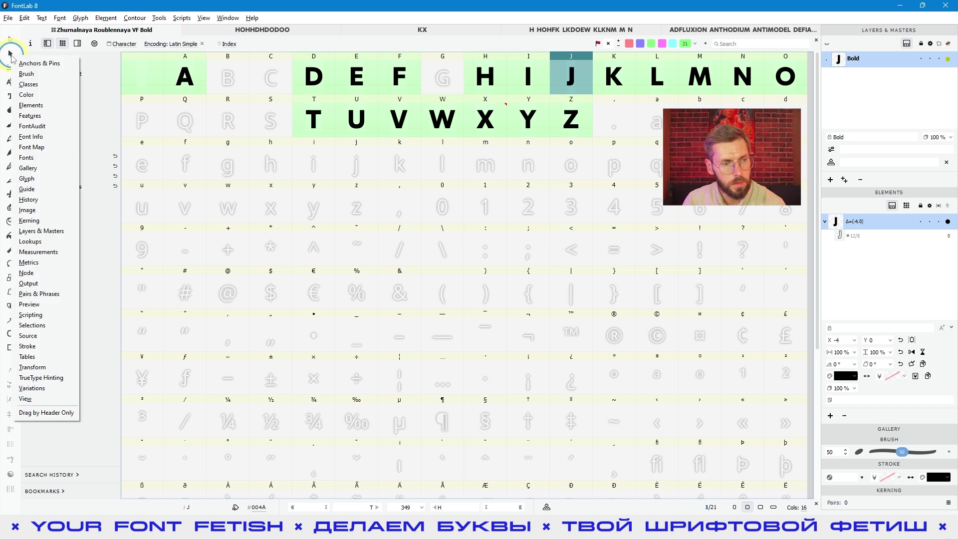
{"action": "left_click", "coordinate": [24, 179]}
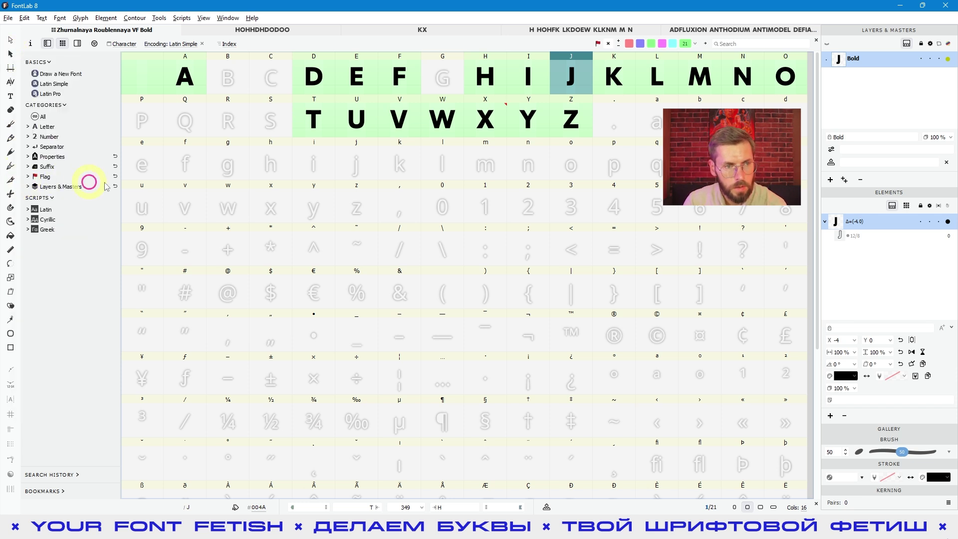
{"action": "left_click_drag", "start_coordinate": [86, 29], "coordinate": [459, 211]}
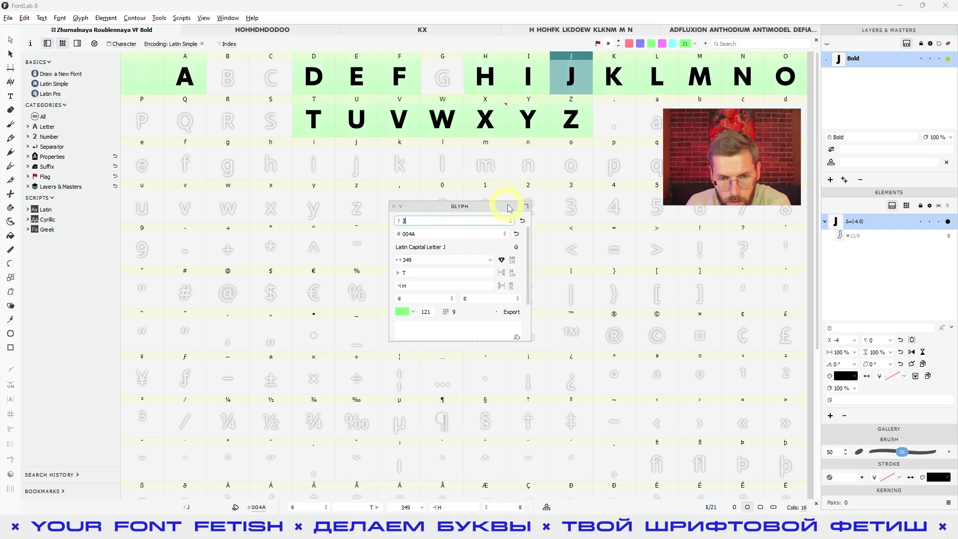
- Toggle the floating Glyph panel between its compact and expanded forms and reposition it over the glyph grid
{"action": "left_click", "coordinate": [399, 207]}
{"action": "left_click", "coordinate": [401, 208]}
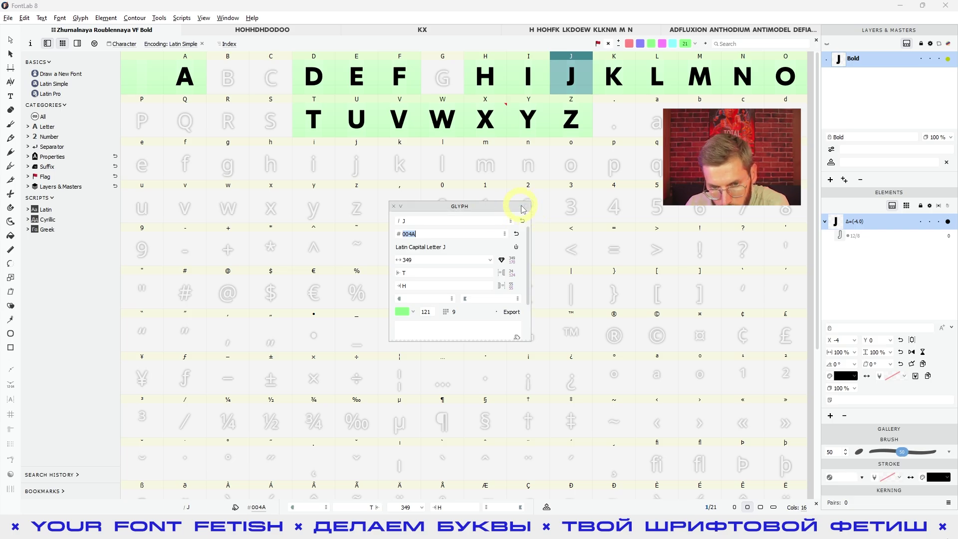
{"action": "left_click_drag", "start_coordinate": [472, 212], "coordinate": [583, 197]}
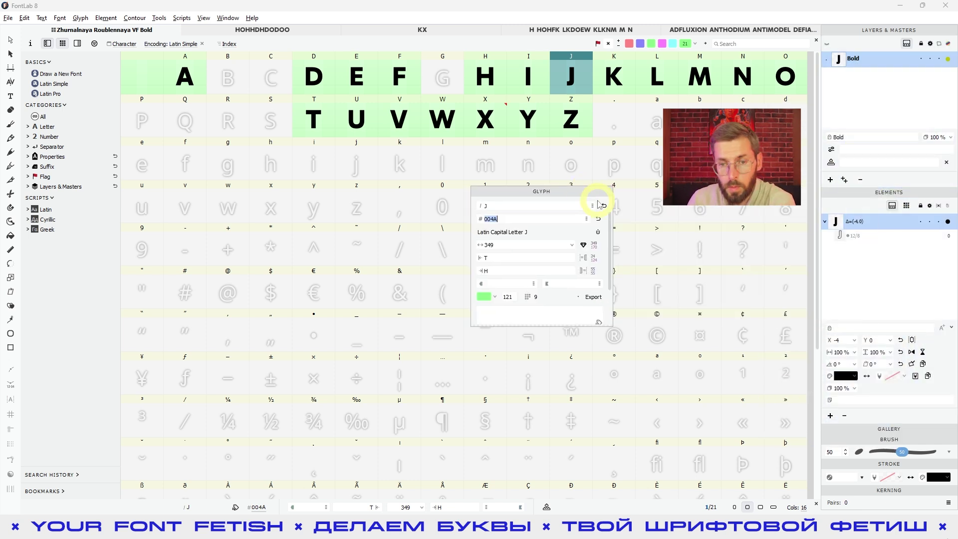
{"action": "left_click_drag", "start_coordinate": [563, 190], "coordinate": [597, 241]}
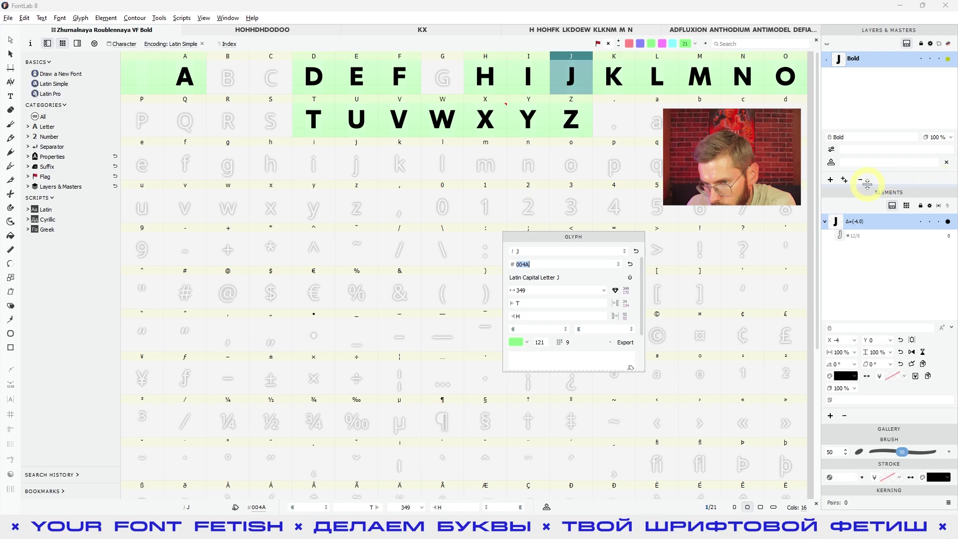
- Dock the Glyph panel as a tab with Layers & Masters and switch between the two tabs
{"action": "left_click_drag", "start_coordinate": [562, 235], "coordinate": [884, 75]}
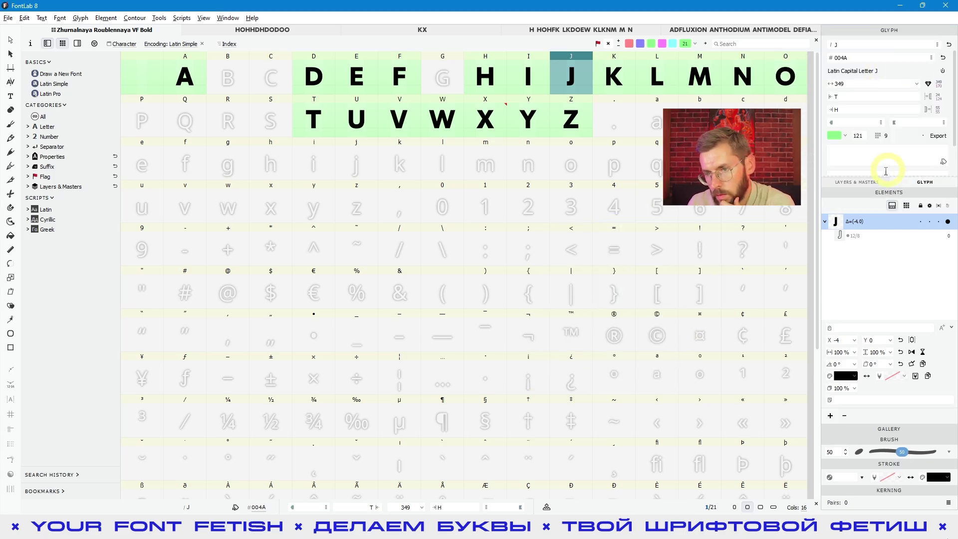
{"action": "left_click", "coordinate": [876, 183]}
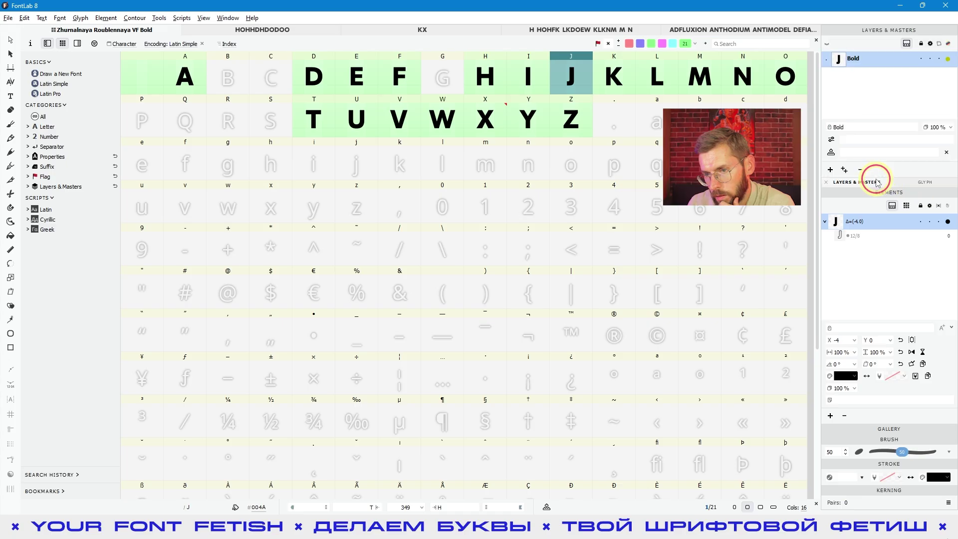
{"action": "left_click", "coordinate": [871, 183]}
{"action": "left_click", "coordinate": [926, 182]}
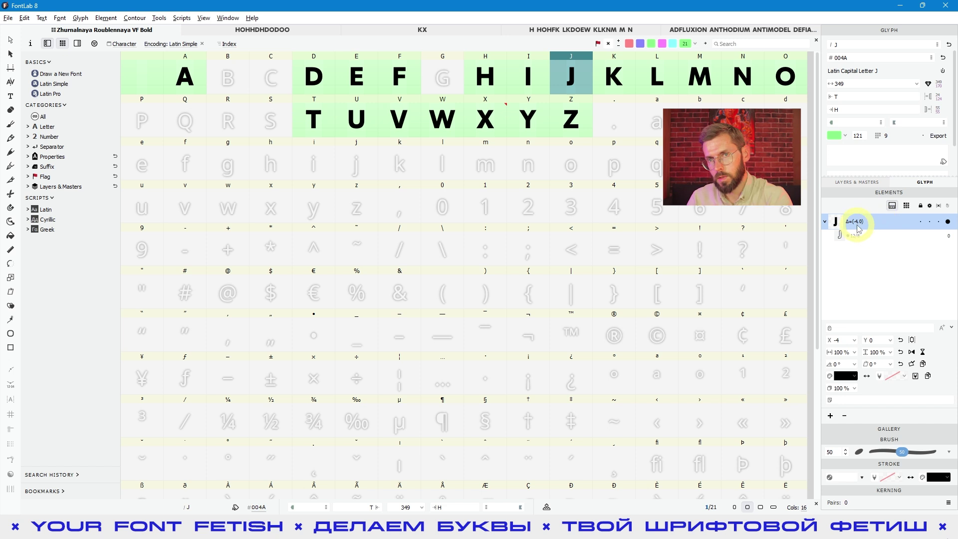
- Move the Glyph panel out of the tab group, dock it in its own column beside the toolbar, and narrow that column slightly
{"action": "left_click_drag", "start_coordinate": [927, 186], "coordinate": [6, 163]}
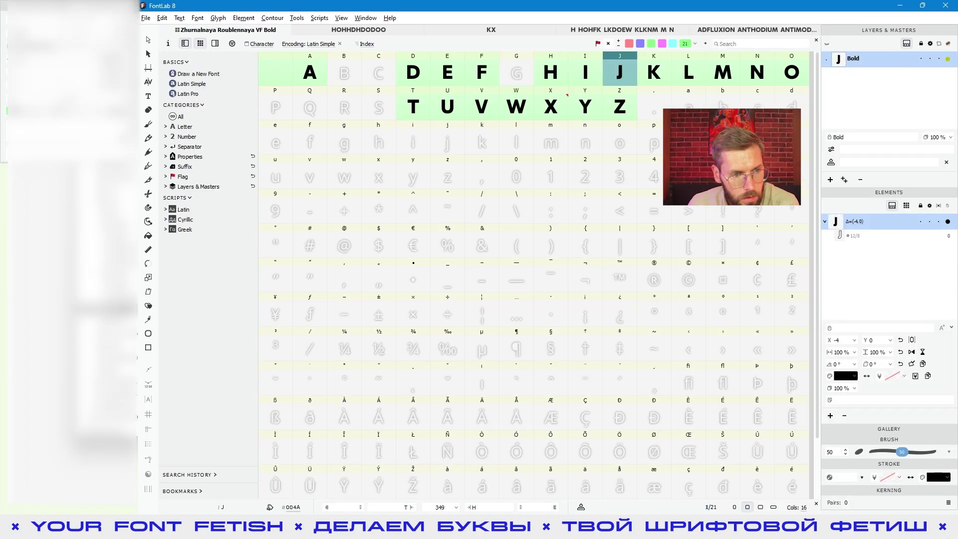
{"action": "left_click_drag", "start_coordinate": [449, 300], "coordinate": [28, 205]}
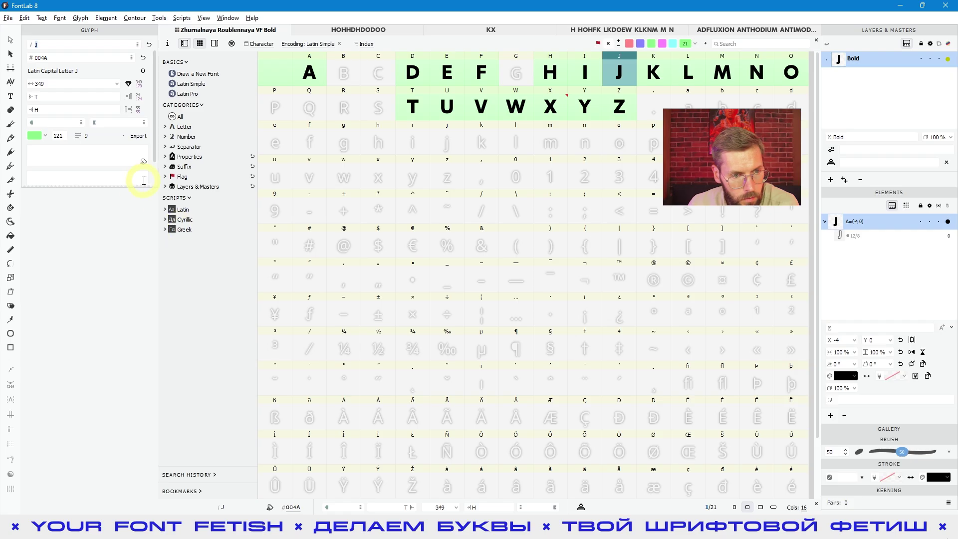
{"action": "mouse_move", "coordinate": [157, 174]}
{"action": "left_mouse_down"}
{"action": "mouse_move", "coordinate": [126, 172]}
{"action": "mouse_move", "coordinate": [148, 181]}
{"action": "left_mouse_up"}
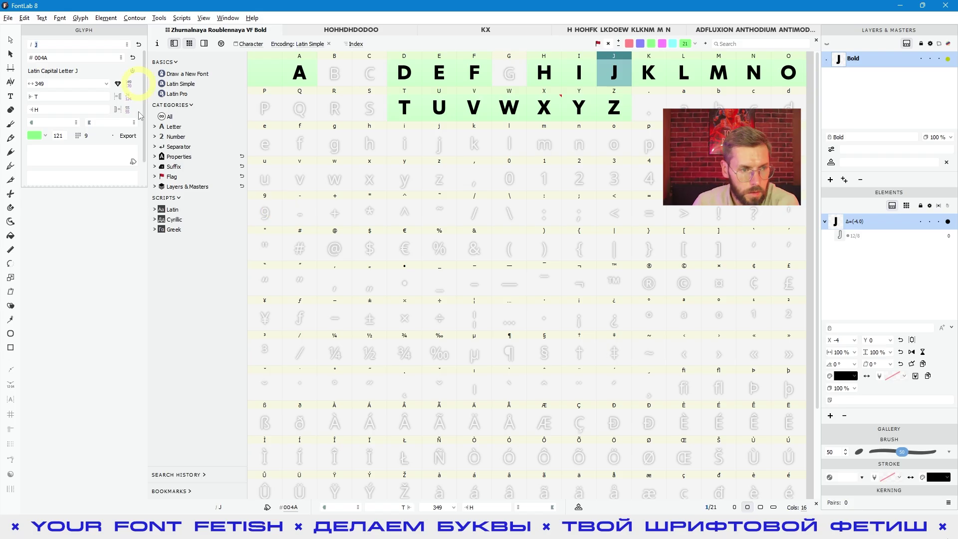
- Add the Variations panel in expanded form beneath the Glyph panel
{"action": "right_click", "coordinate": [16, 129]}
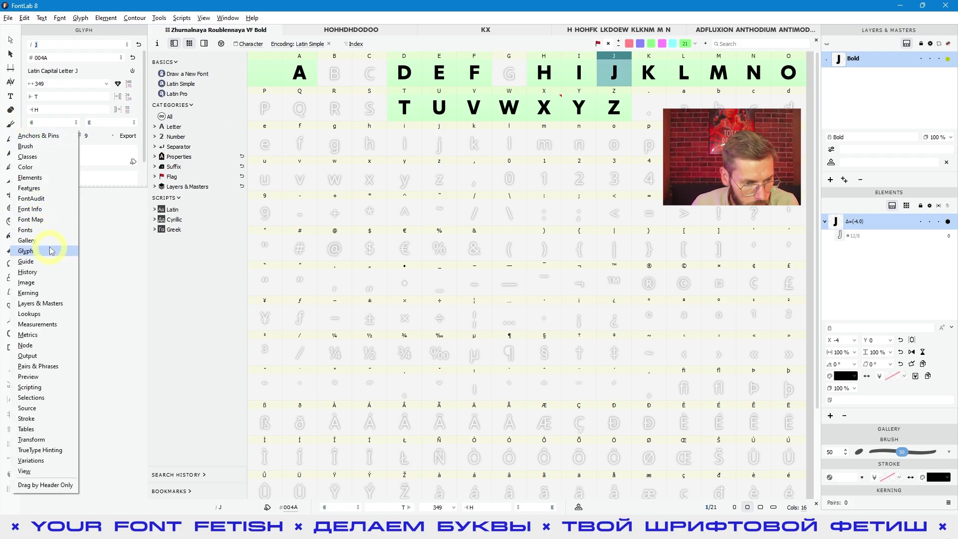
{"action": "left_click", "coordinate": [31, 460]}
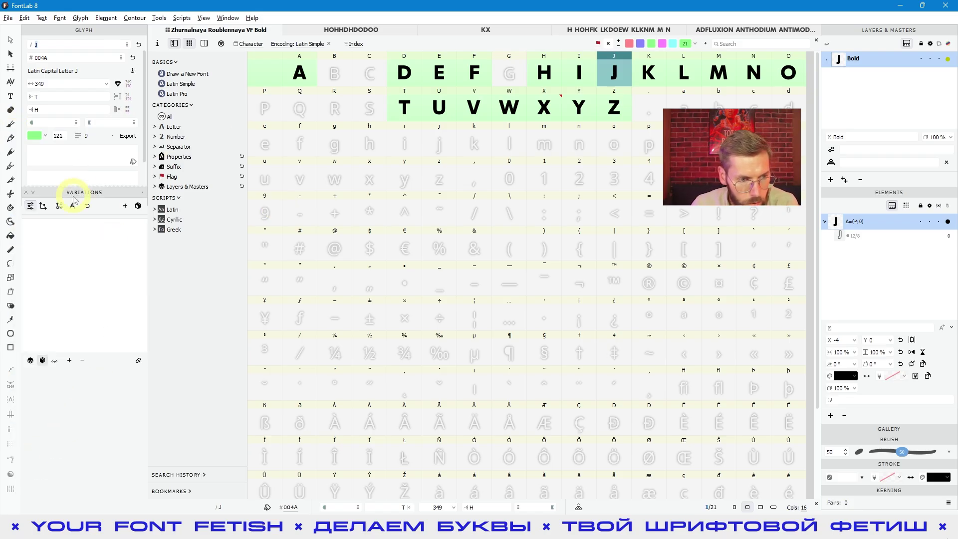
{"action": "left_click_drag", "start_coordinate": [44, 191], "coordinate": [35, 193]}
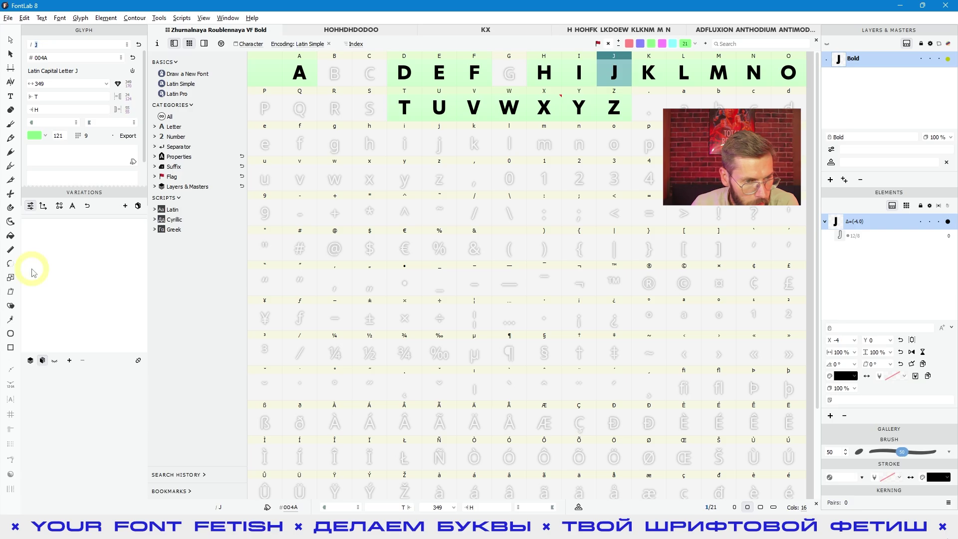
- Open the Node panel and dock it beneath the Variations panel
{"action": "right_click", "coordinate": [12, 219]}
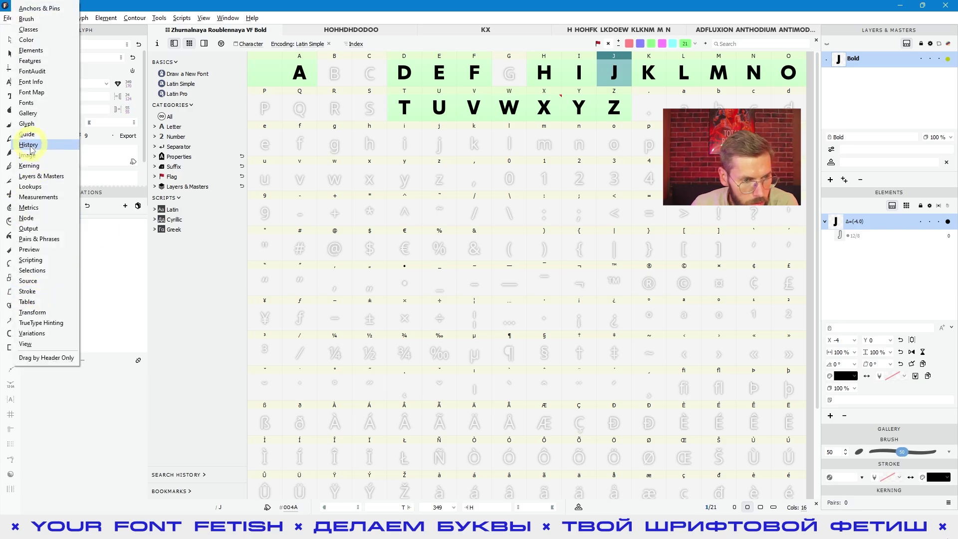
{"action": "left_click", "coordinate": [26, 219]}
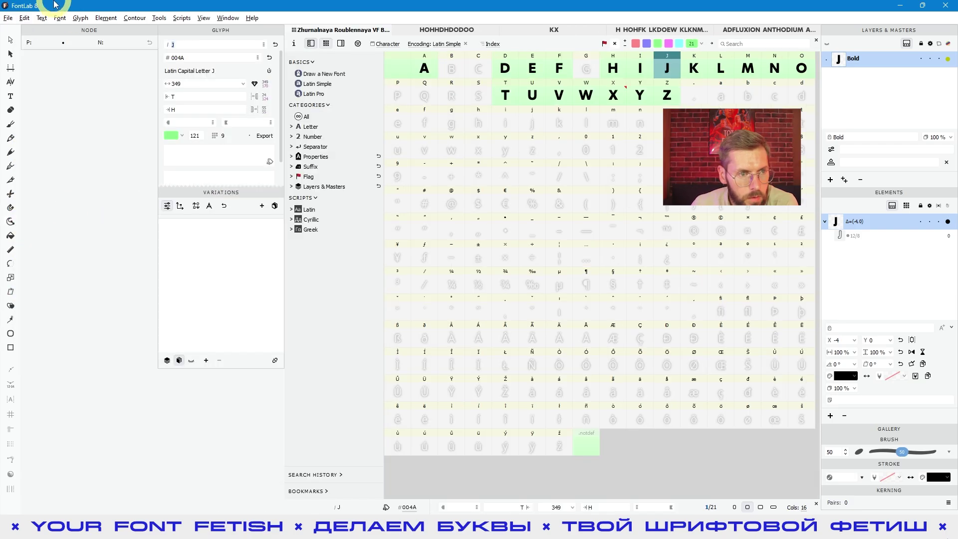
{"action": "left_click_drag", "start_coordinate": [46, 31], "coordinate": [42, 385]}
- Open the Image panel, dock it beneath the Node panel and expand it
{"action": "right_click", "coordinate": [16, 338]}
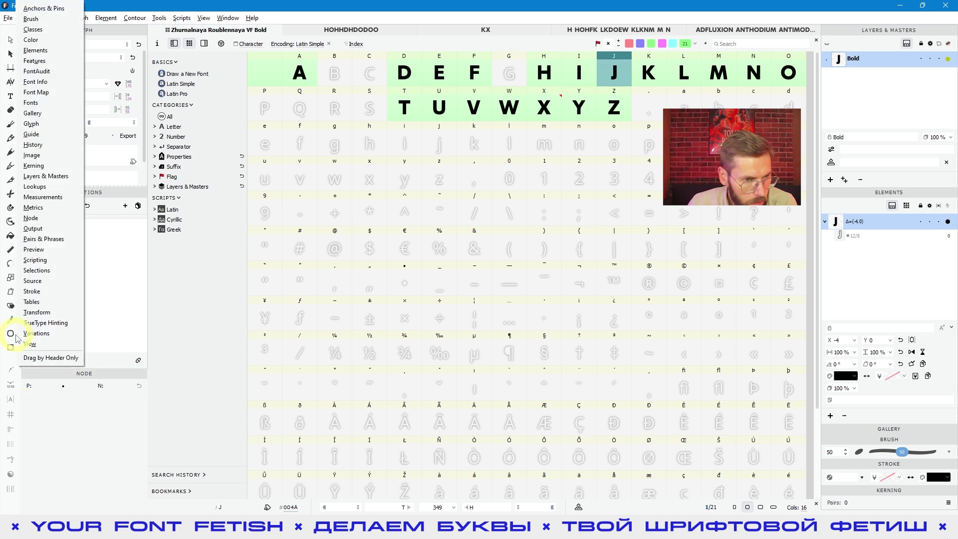
{"action": "left_click", "coordinate": [33, 156]}
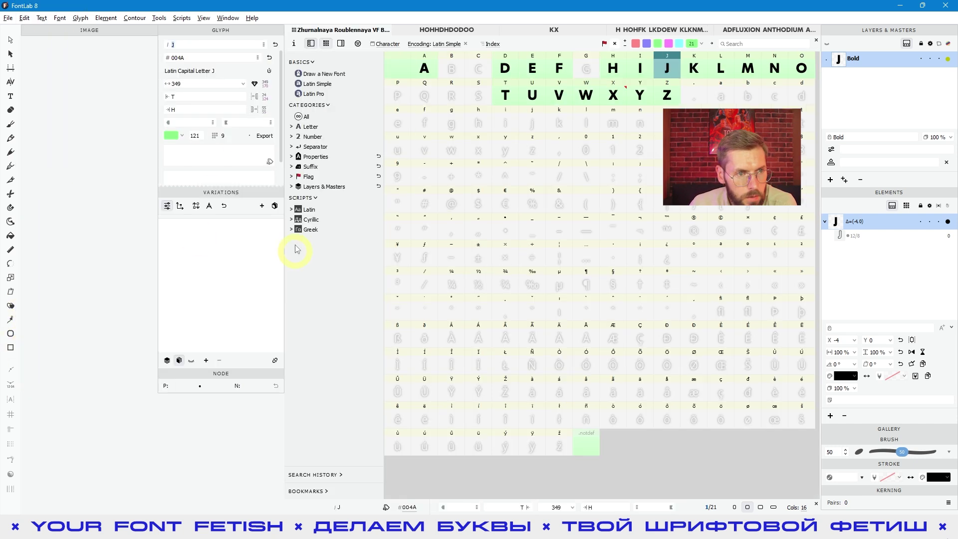
{"action": "left_click_drag", "start_coordinate": [70, 35], "coordinate": [116, 398]}
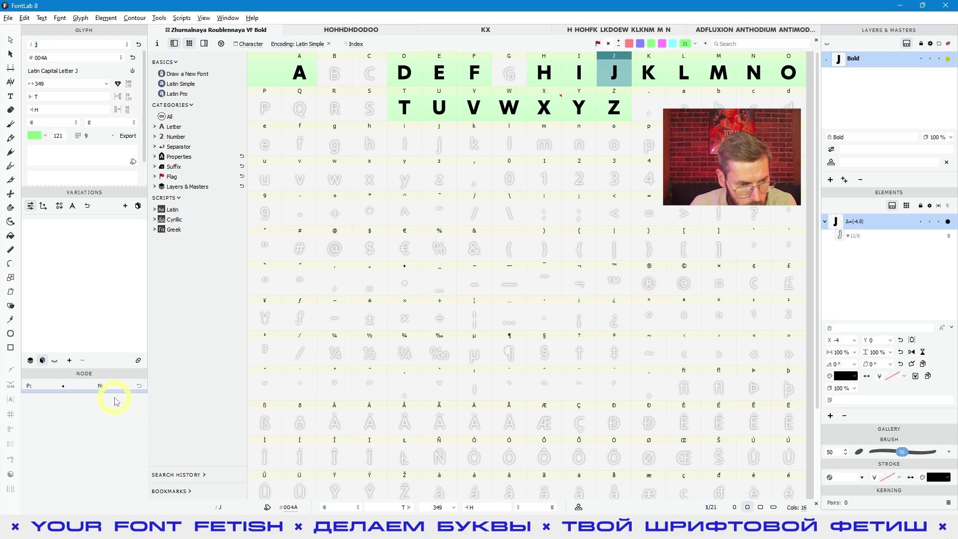
{"action": "left_click", "coordinate": [34, 397]}
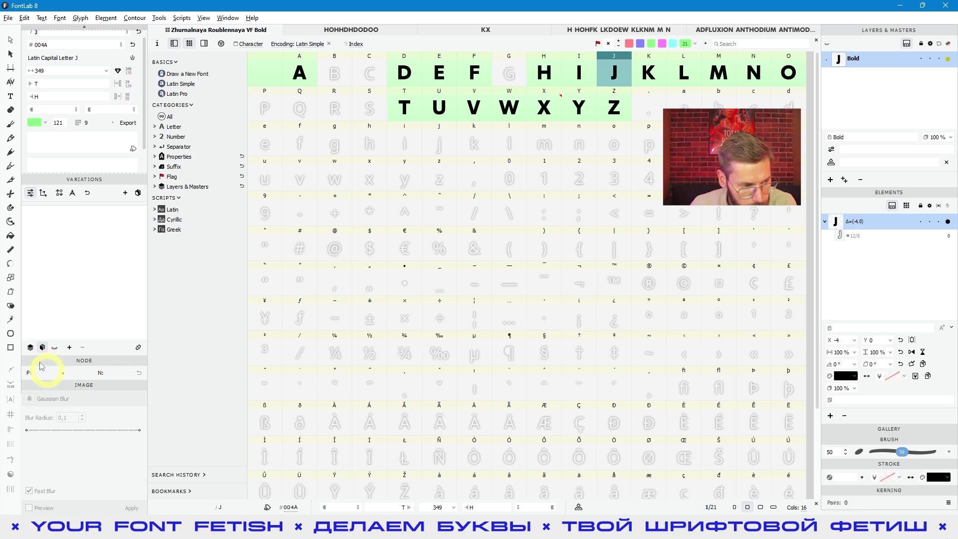
- Add the Anchors & Pins panel beneath the Image panel and expand it
{"action": "right_click", "coordinate": [19, 329]}
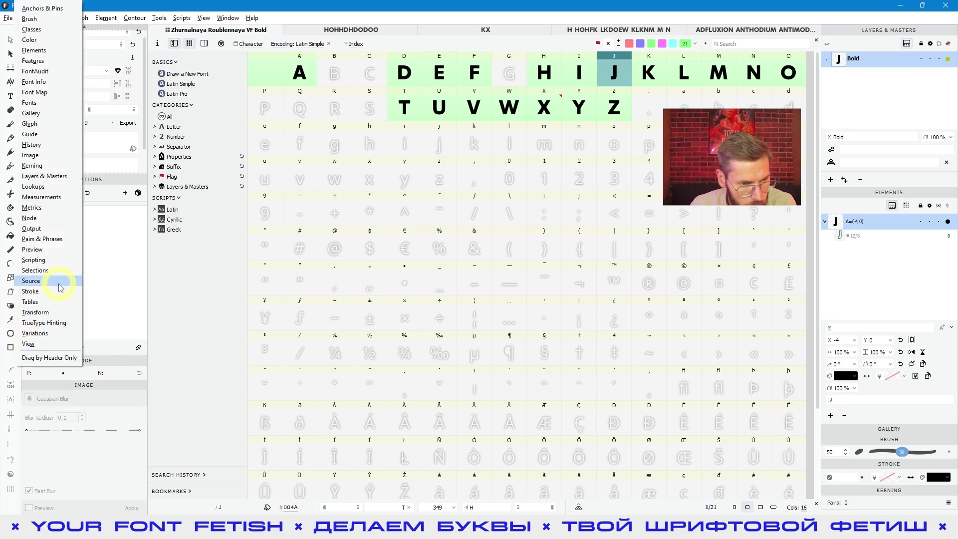
{"action": "left_click", "coordinate": [42, 9]}
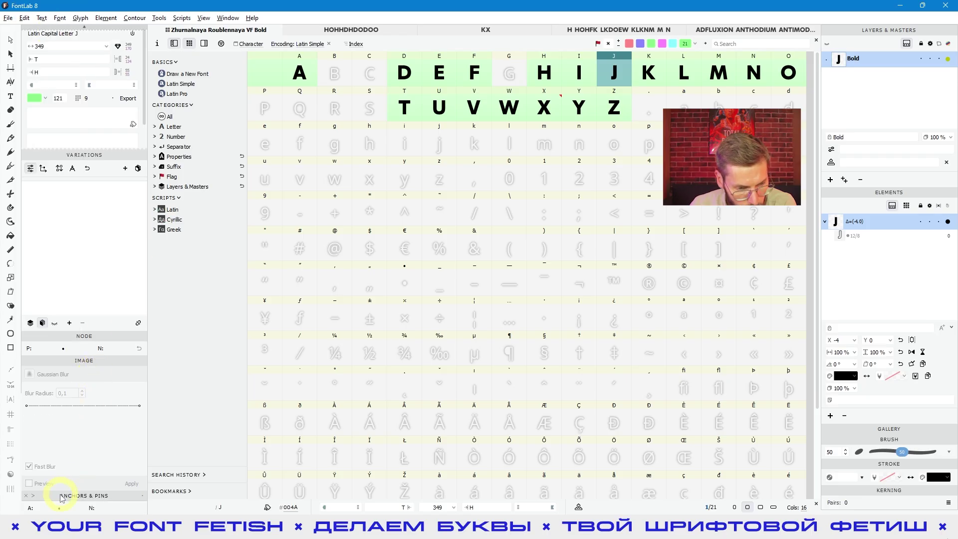
{"action": "left_click", "coordinate": [33, 496]}
- Open the History panel beneath Anchors & Pins, and open the Fonts panel and dock it beneath History
{"action": "right_click", "coordinate": [16, 340]}
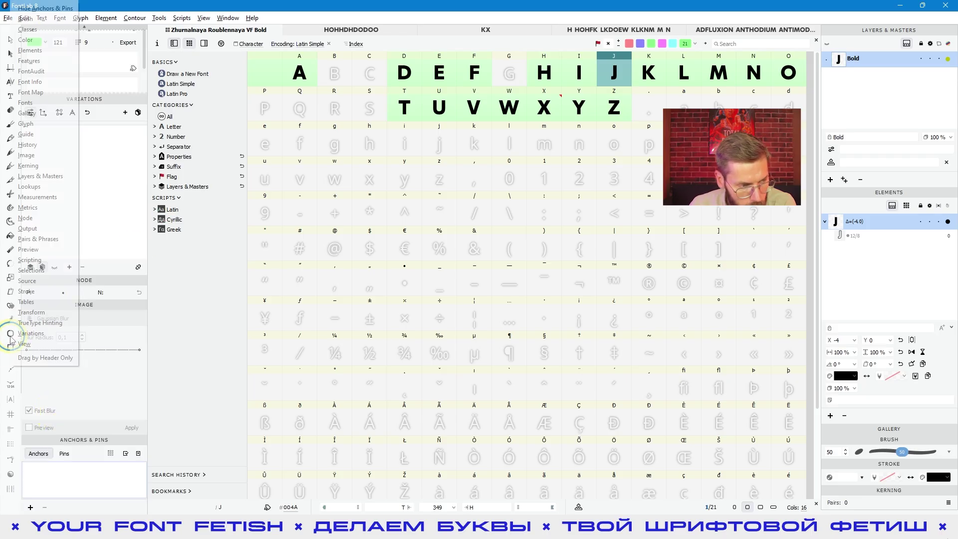
{"action": "left_click", "coordinate": [33, 148]}
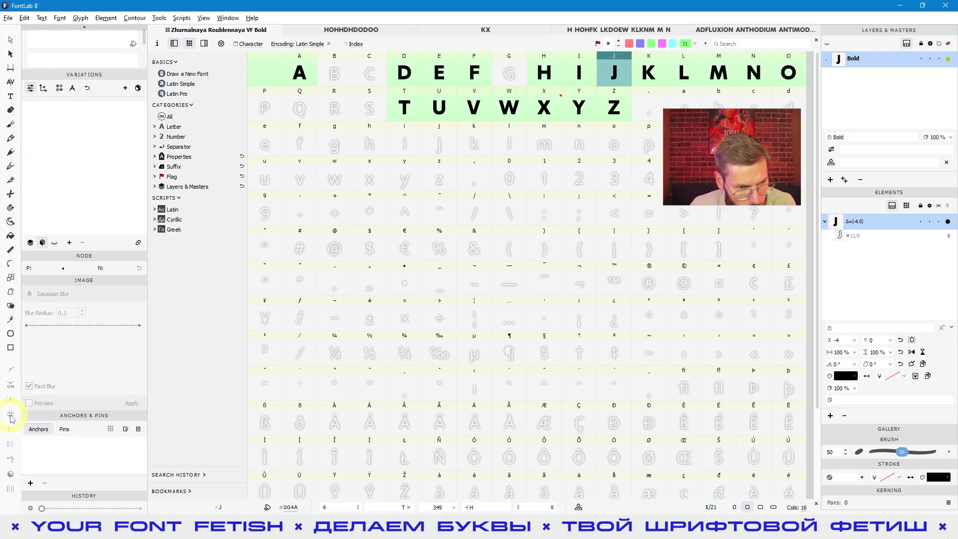
{"action": "right_click", "coordinate": [4, 288]}
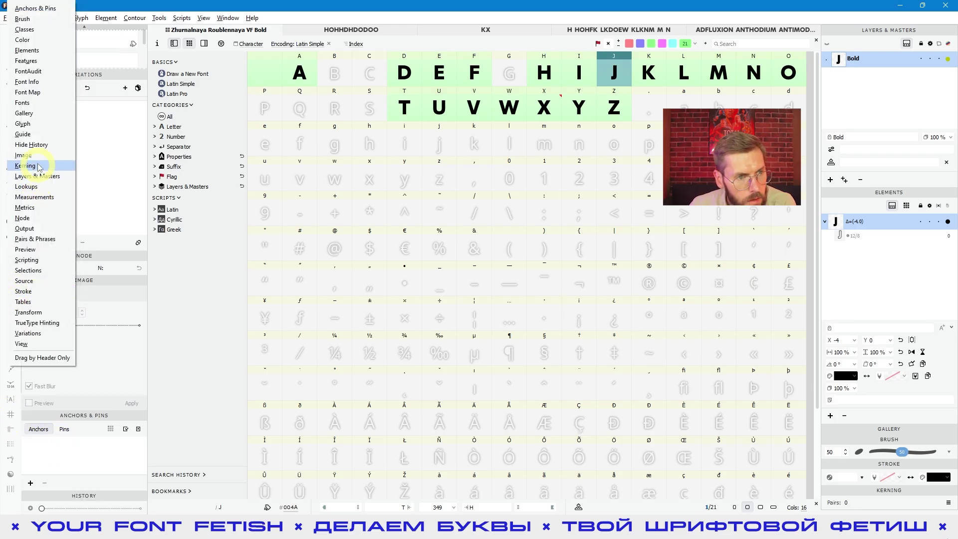
{"action": "left_click", "coordinate": [23, 102]}
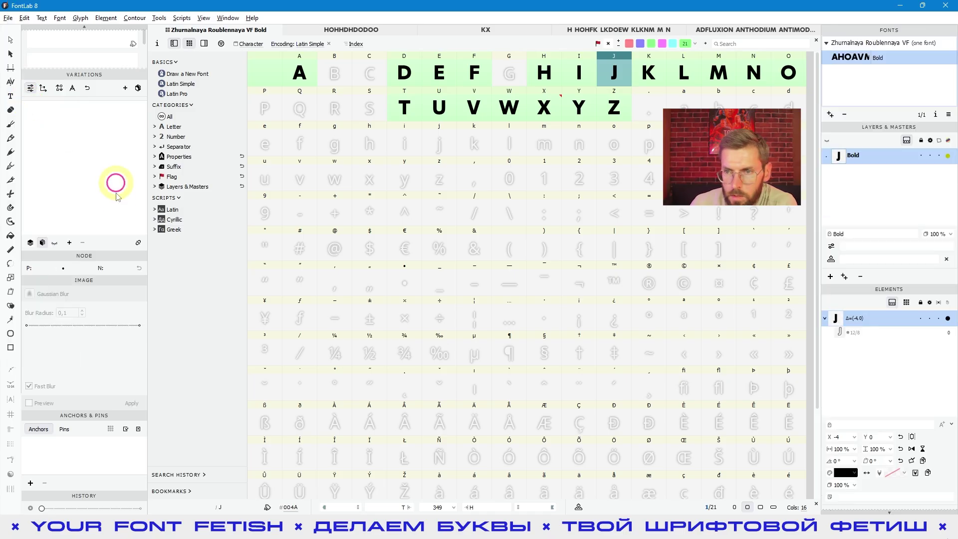
{"action": "left_click_drag", "start_coordinate": [863, 32], "coordinate": [107, 509]}
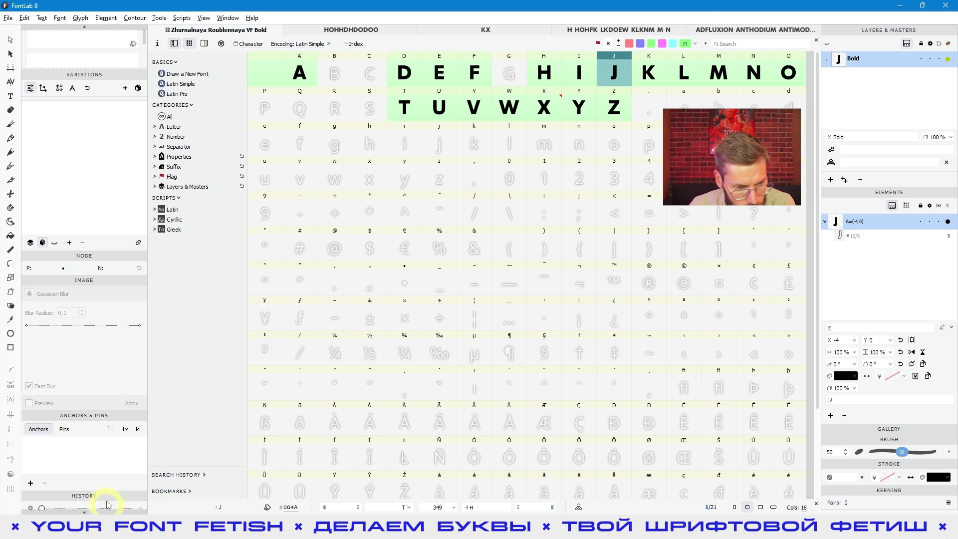
- Open the Pairs & Phrases panel and dock it beneath the Fonts panel
{"action": "right_click", "coordinate": [11, 335]}
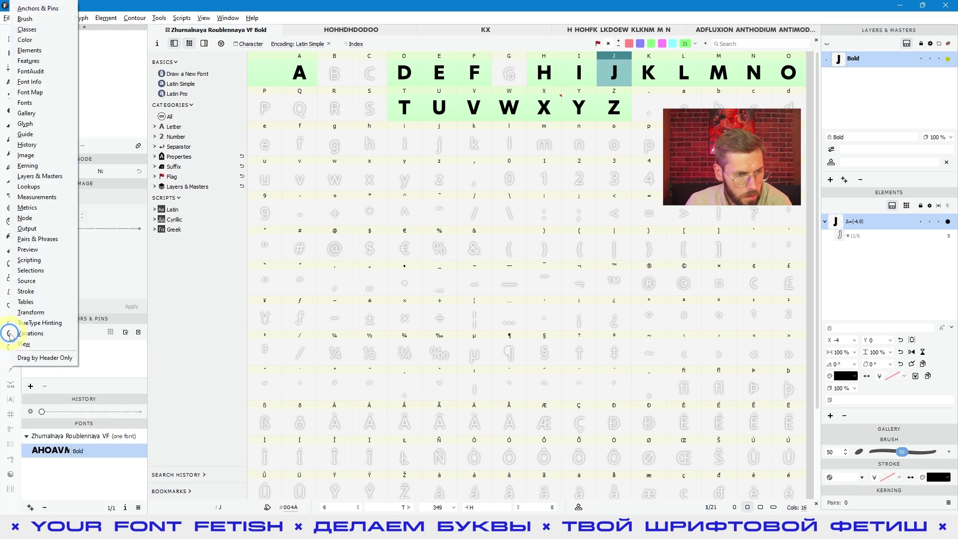
{"action": "left_click", "coordinate": [50, 239]}
{"action": "left_click_drag", "start_coordinate": [71, 14], "coordinate": [95, 508]}
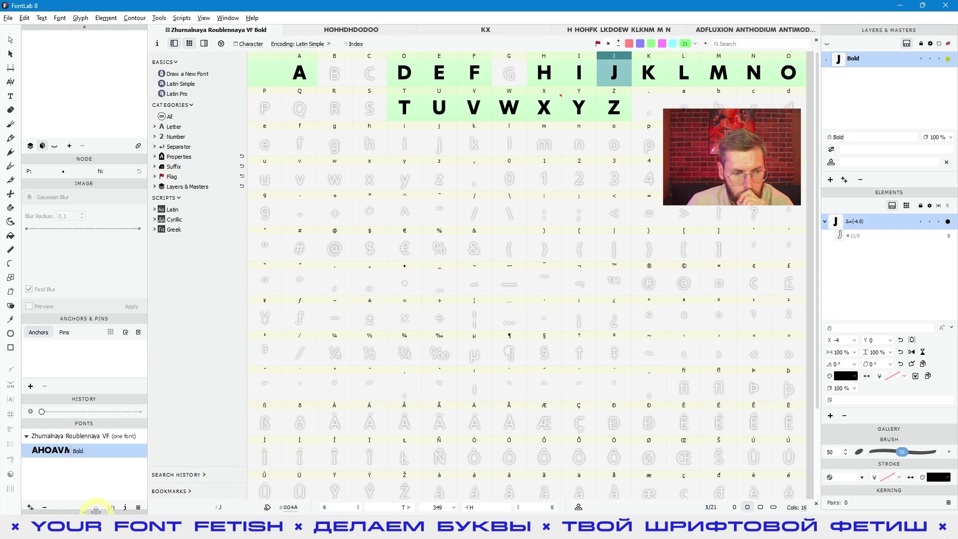
- Shorten the Glyph and Variations panels to make room for the panels docked beneath them
{"action": "scroll", "coordinate": [96, 321], "scroll_direction": "up", "scroll_amount": 5}
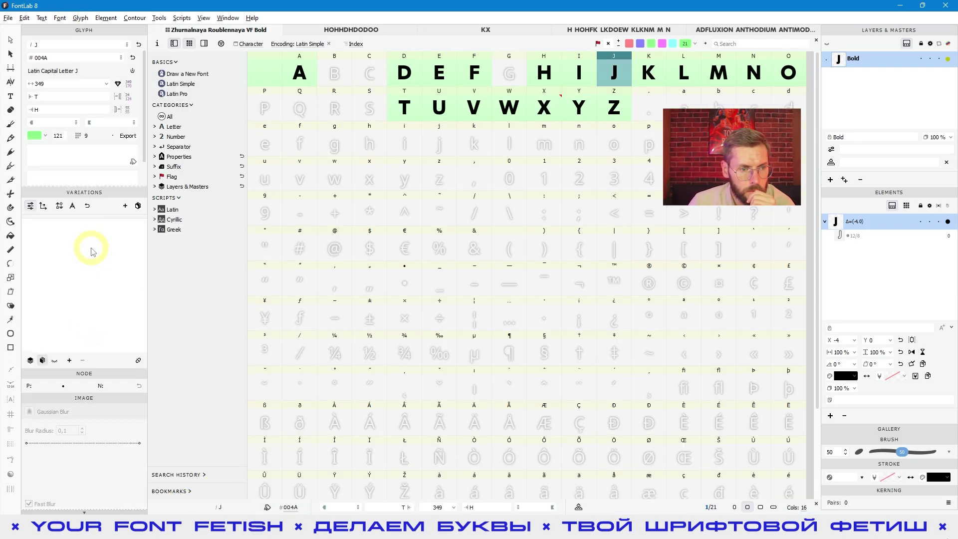
{"action": "left_click_drag", "start_coordinate": [86, 188], "coordinate": [80, 168]}
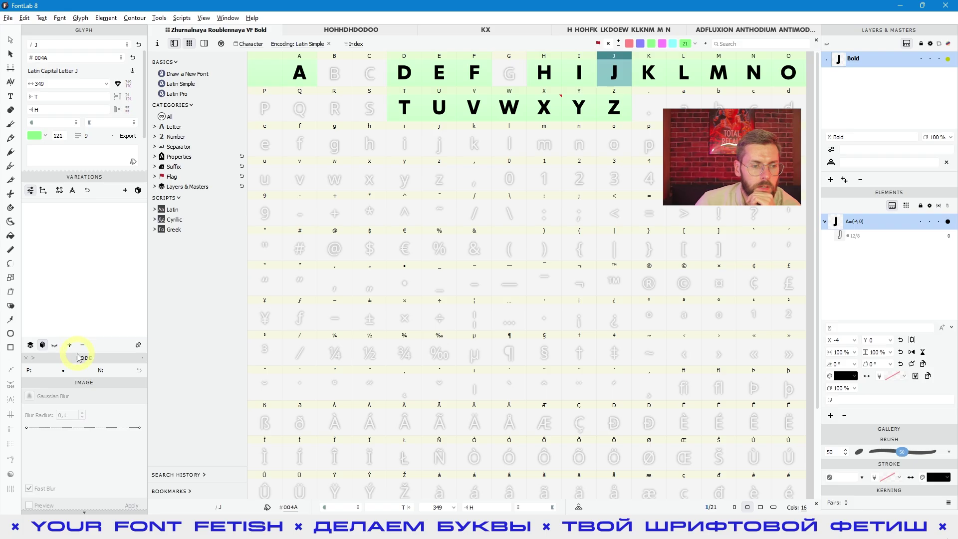
{"action": "left_click_drag", "start_coordinate": [77, 353], "coordinate": [81, 326]}
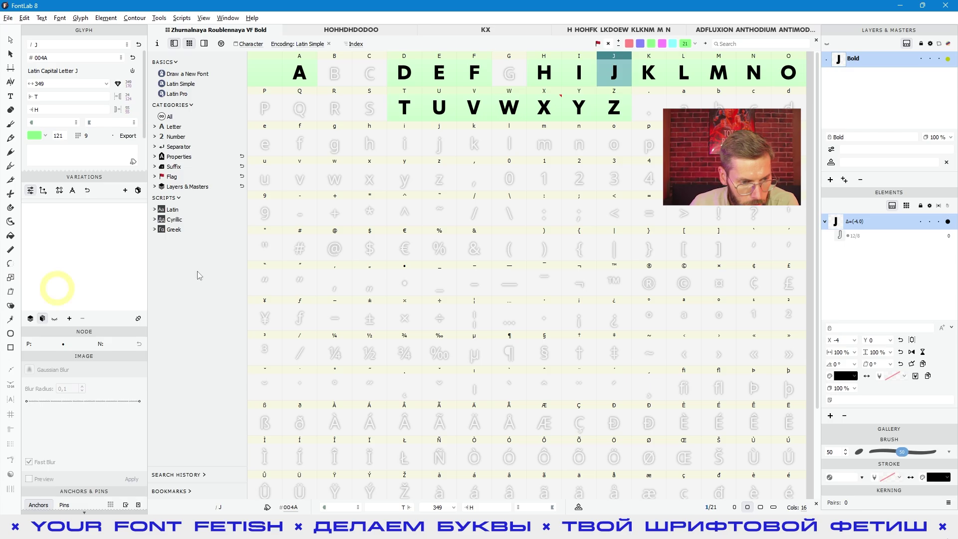
- Collapse the Image, Anchors & Pins, Fonts, and Pairs & Phrases panels to their compact form
{"action": "left_click", "coordinate": [32, 356]}
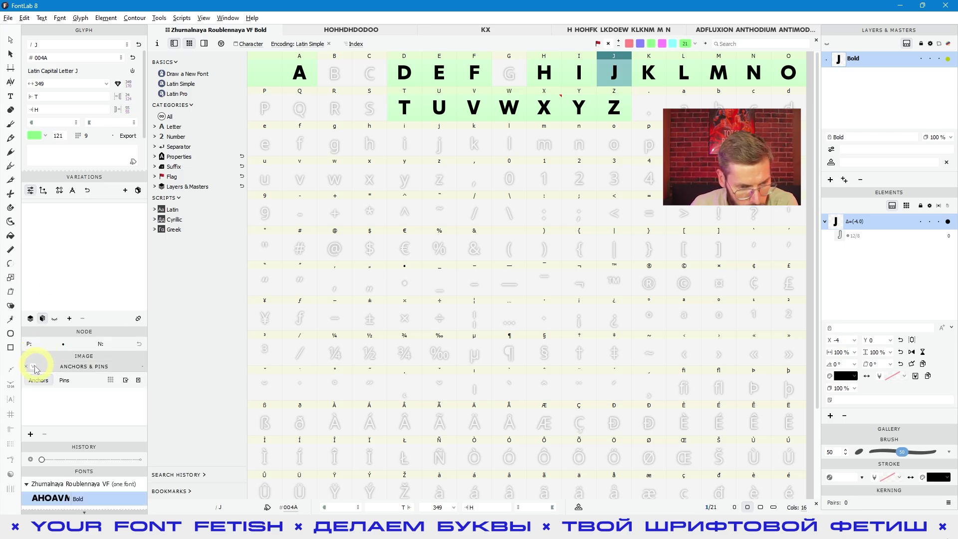
{"action": "left_click", "coordinate": [33, 367]}
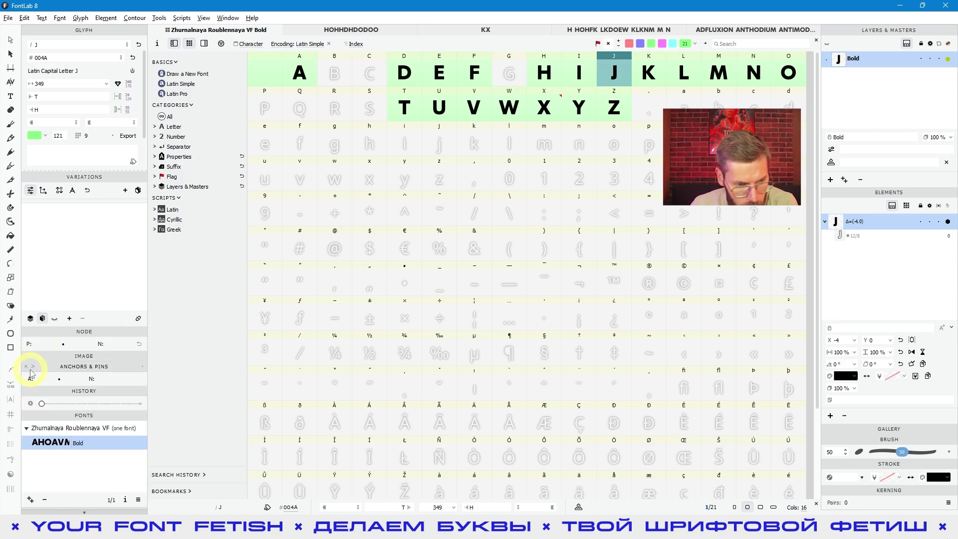
{"action": "left_click", "coordinate": [33, 367]}
{"action": "left_click", "coordinate": [33, 368]}
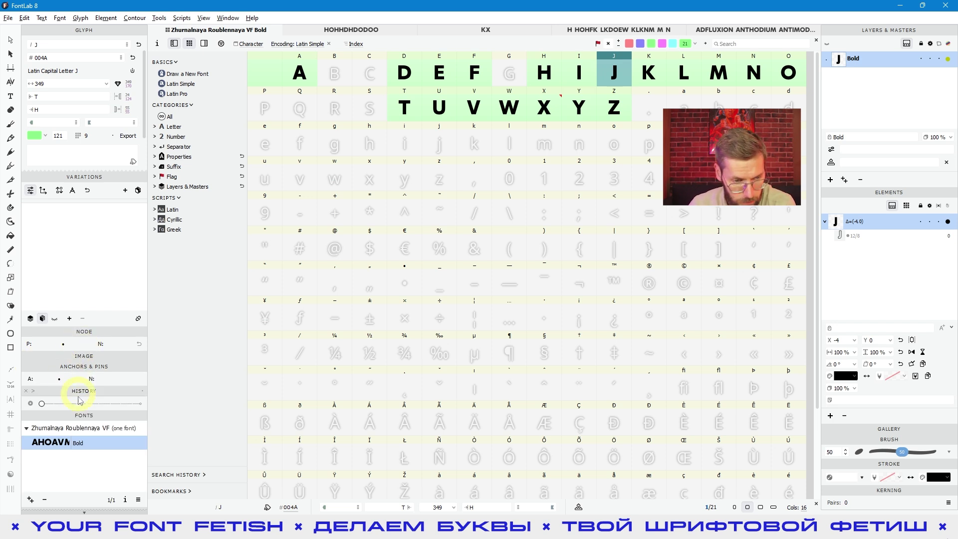
{"action": "left_click", "coordinate": [33, 416]}
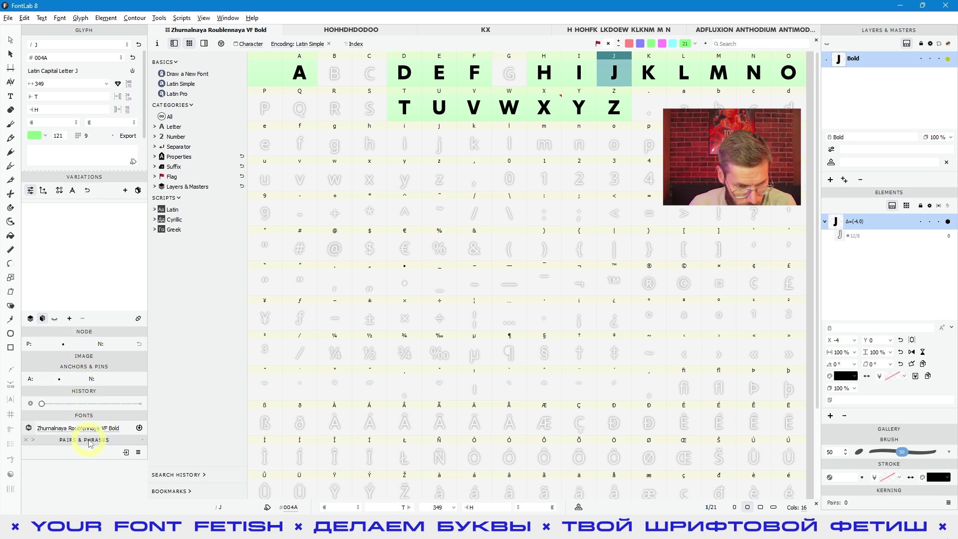
{"action": "left_click", "coordinate": [32, 440]}
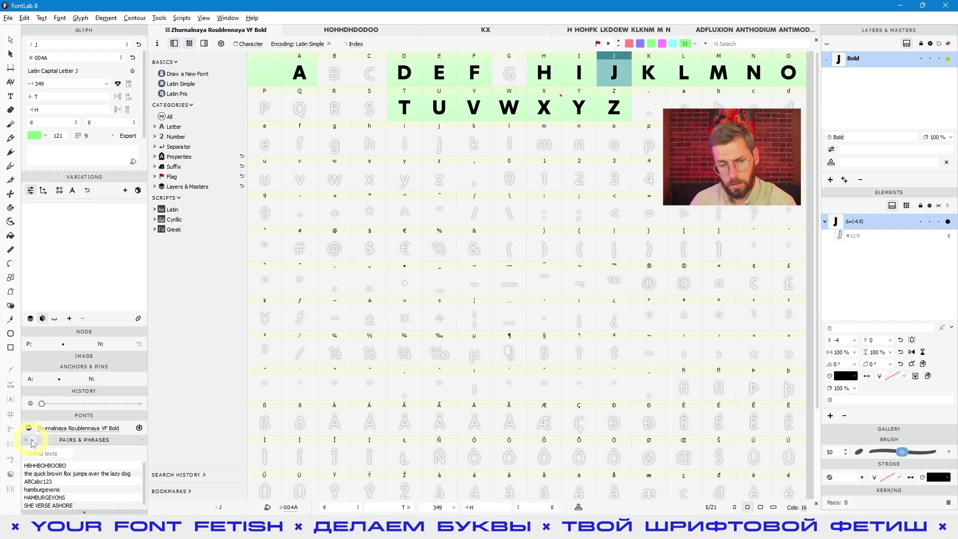
{"action": "left_click", "coordinate": [31, 442]}
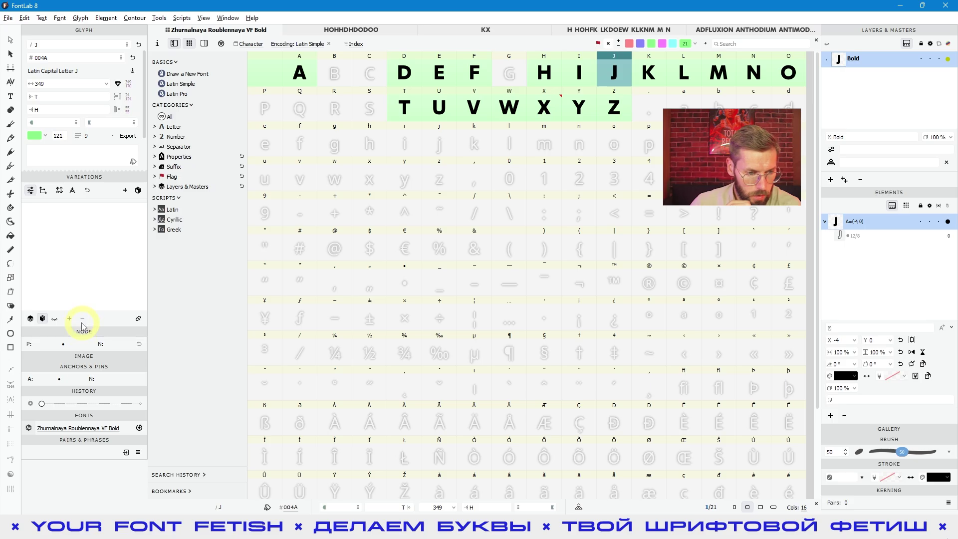
- Expand and re-collapse the Node panel, and enlarge the Variations panel to fill the free height of the column
{"action": "left_click", "coordinate": [36, 334]}
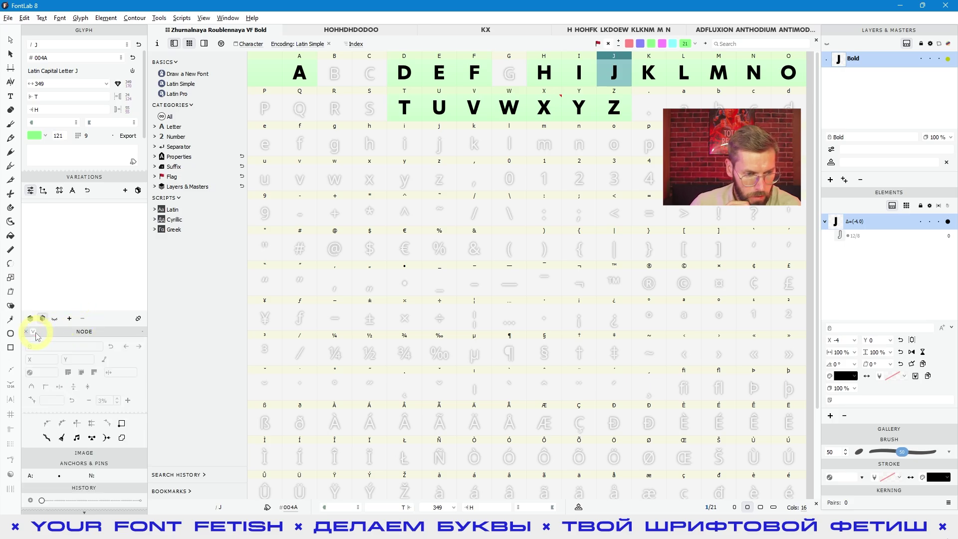
{"action": "left_click_drag", "start_coordinate": [80, 327], "coordinate": [82, 278]}
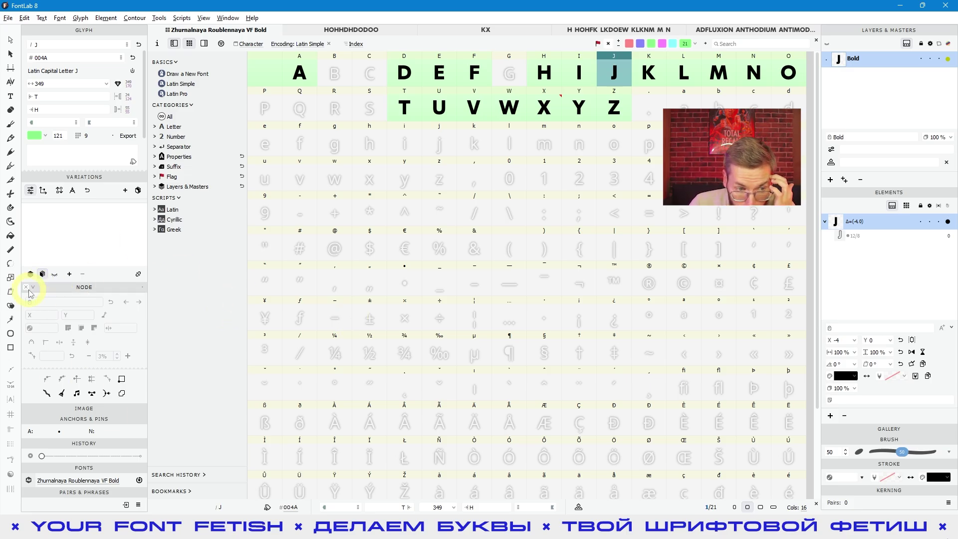
{"action": "left_click", "coordinate": [28, 290]}
{"action": "left_click_drag", "start_coordinate": [59, 278], "coordinate": [52, 374]}
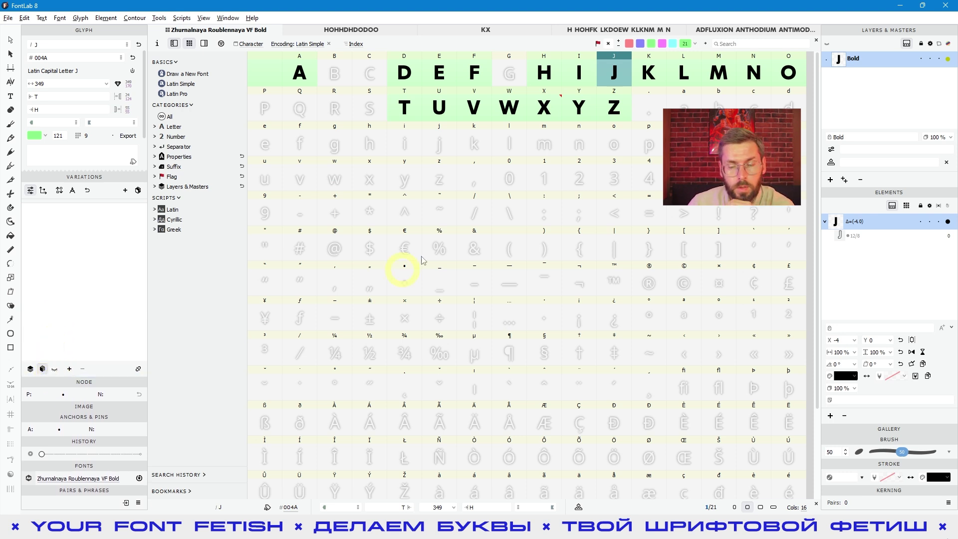
- Select the glyph cells V through Y in the font window
{"action": "left_click", "coordinate": [434, 245]}
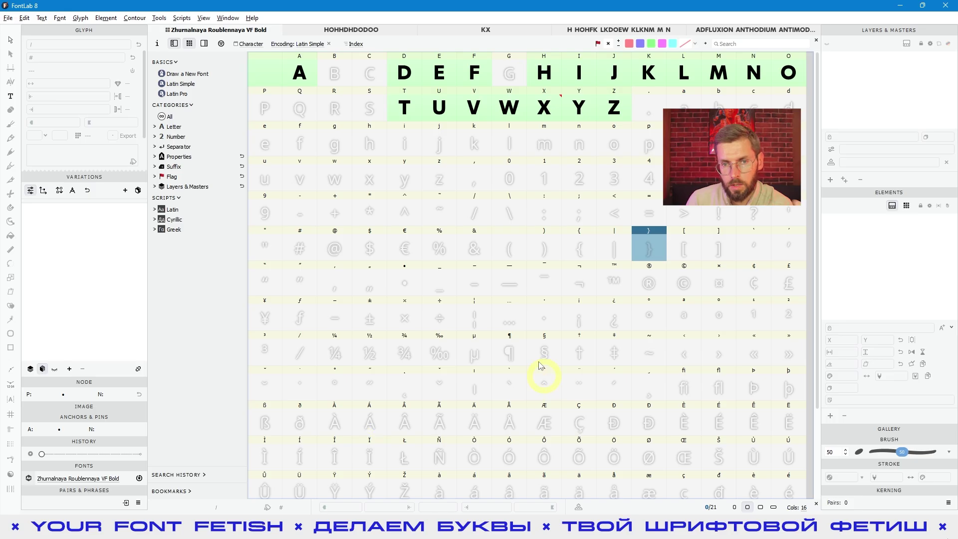
{"action": "left_click", "coordinate": [468, 101]}
{"action": "left_click", "coordinate": [584, 107], "text": "shift"}
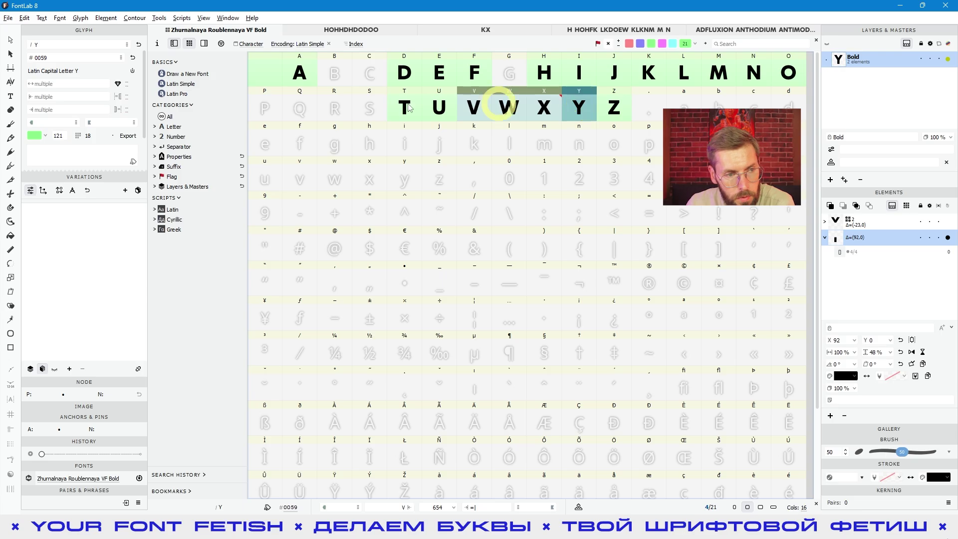
- Open the Preview panel, dock it beneath the font window and adjust its height
{"action": "right_click", "coordinate": [10, 98]}
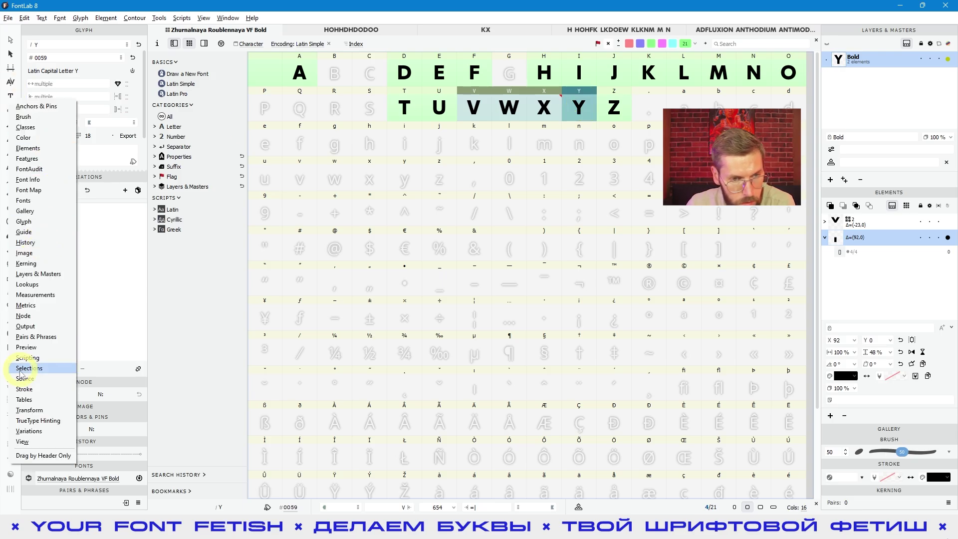
{"action": "left_click", "coordinate": [228, 19]}
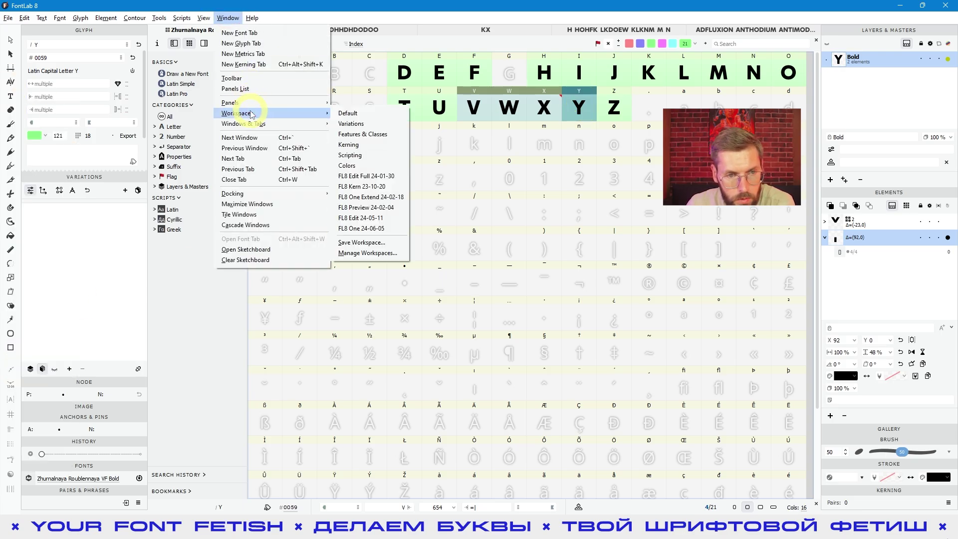
{"action": "mouse_move", "coordinate": [285, 103]}
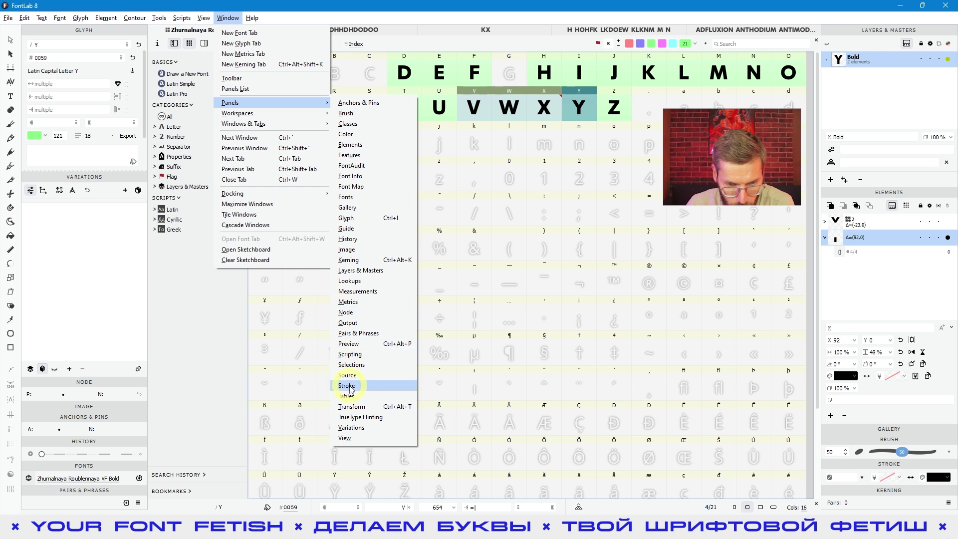
{"action": "left_click", "coordinate": [353, 344]}
{"action": "left_click_drag", "start_coordinate": [156, 422], "coordinate": [394, 477]}
{"action": "left_click_drag", "start_coordinate": [379, 204], "coordinate": [289, 510]}
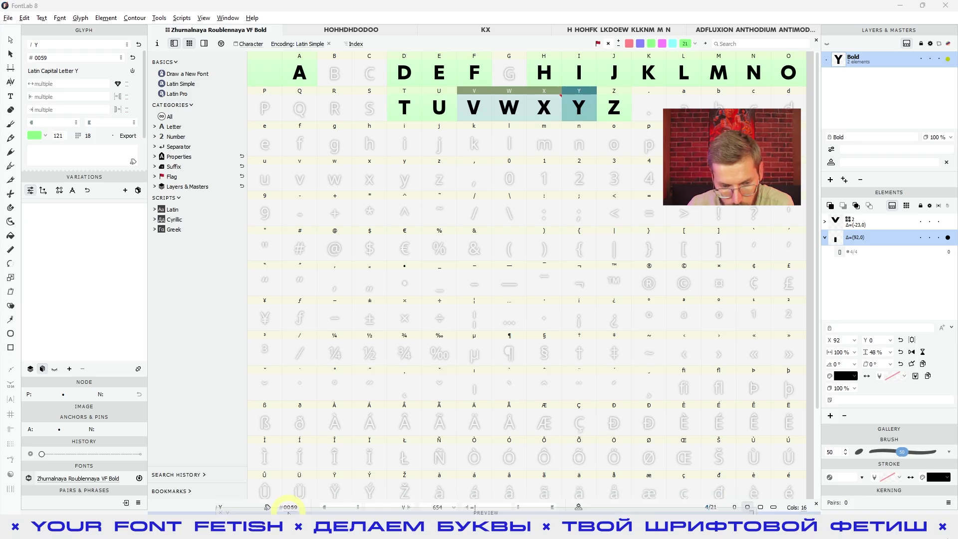
{"action": "left_click_drag", "start_coordinate": [312, 404], "coordinate": [312, 372]}
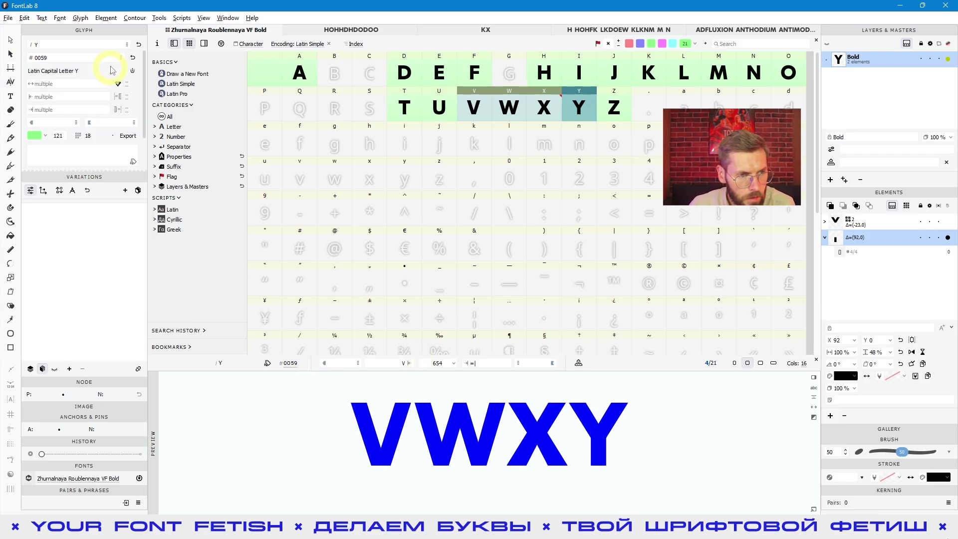
- Open the Features and Classes panels and dock both as tabs in the same area as Preview
{"action": "right_click", "coordinate": [10, 90]}
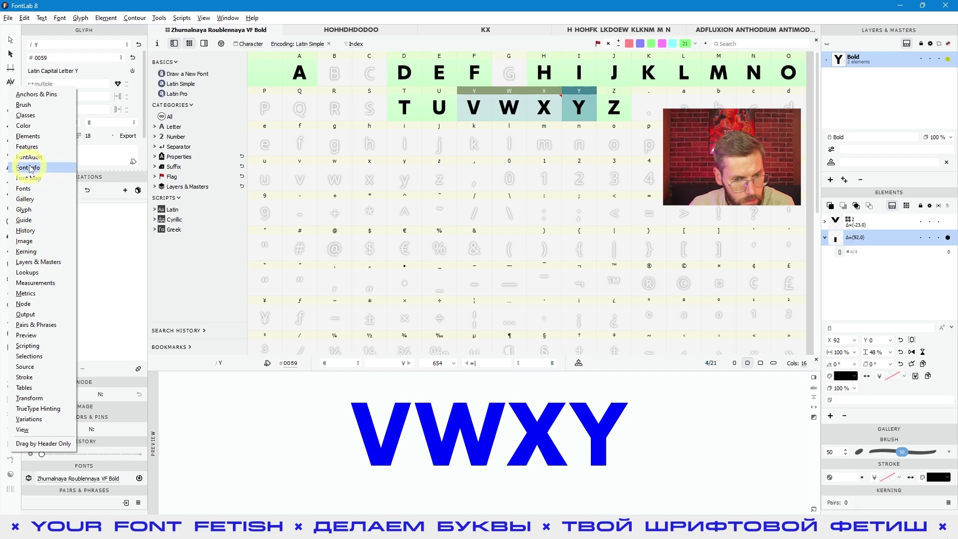
{"action": "left_click", "coordinate": [27, 146]}
{"action": "left_click_drag", "start_coordinate": [160, 277], "coordinate": [220, 422]}
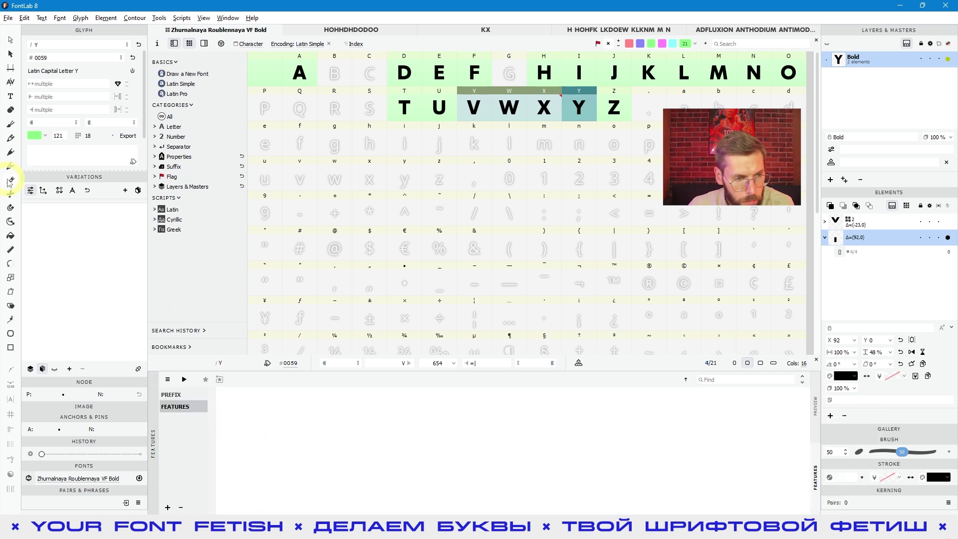
{"action": "right_click", "coordinate": [9, 183]}
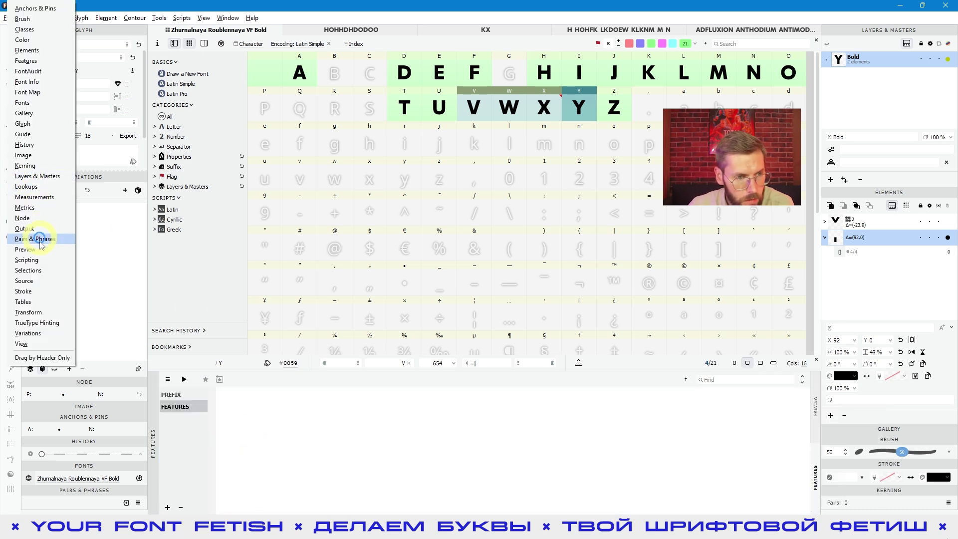
{"action": "left_click", "coordinate": [34, 29]}
{"action": "left_click_drag", "start_coordinate": [146, 278], "coordinate": [261, 452]}
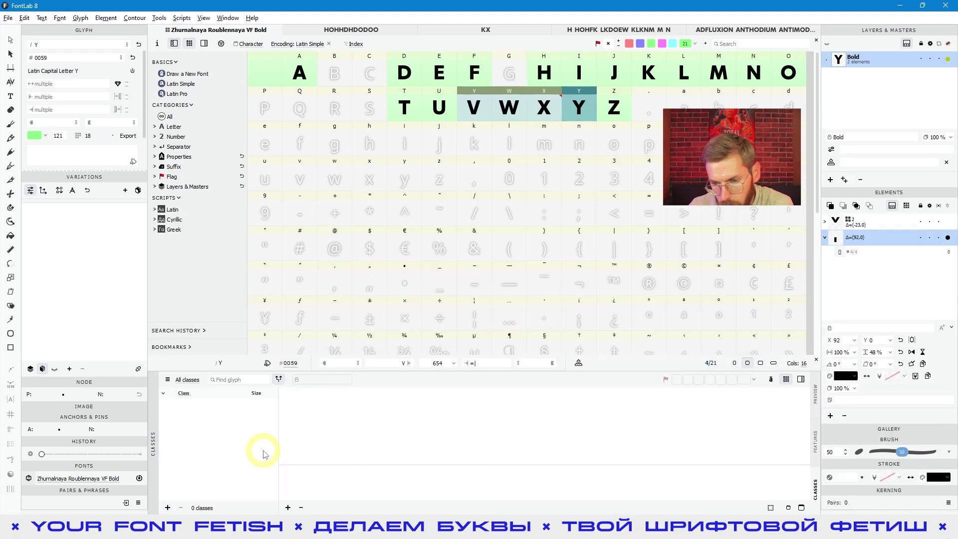
- Switch between the docked Preview, Features and Classes panels to examine their contents, finishing on Preview
{"action": "left_click", "coordinate": [816, 392]}
{"action": "left_click", "coordinate": [816, 440]}
{"action": "left_click", "coordinate": [816, 487]}
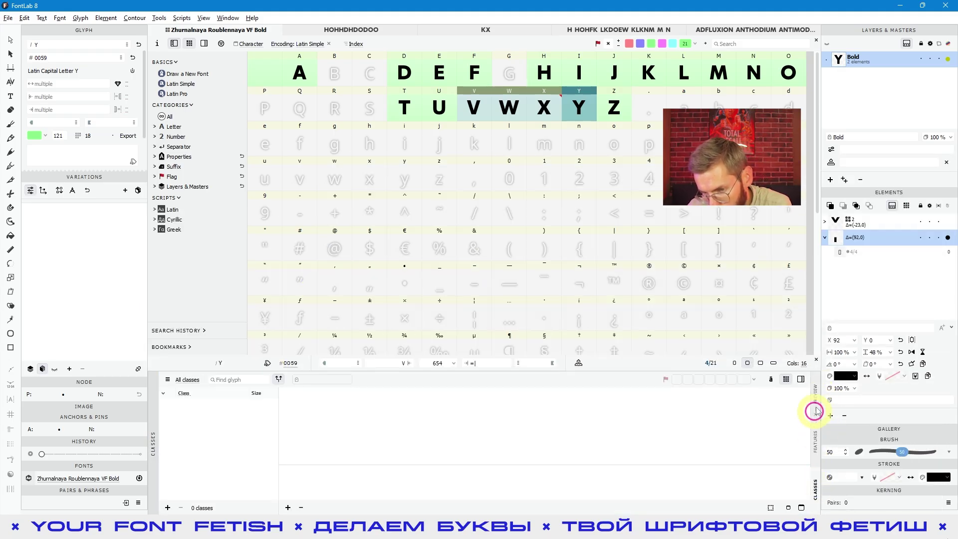
{"action": "left_click", "coordinate": [816, 409]}
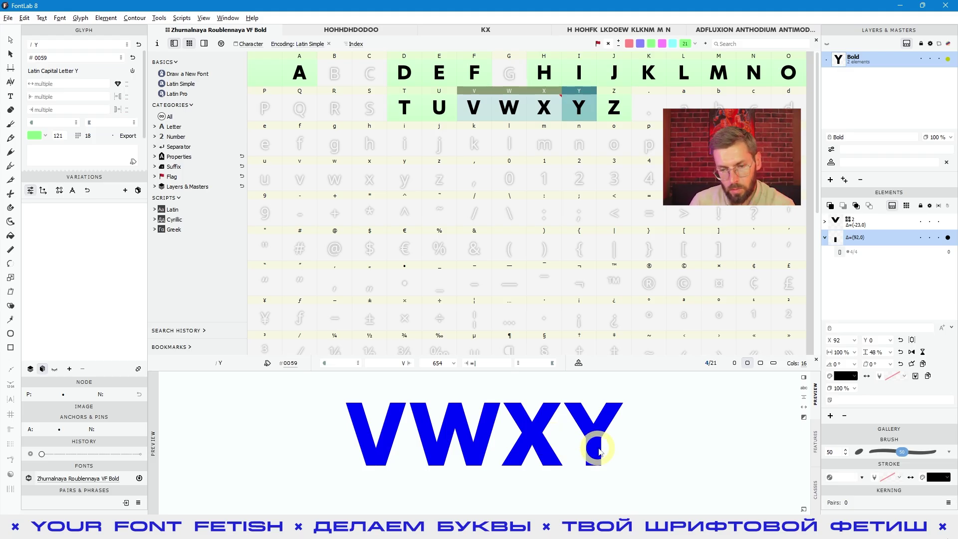
{"action": "left_click_drag", "start_coordinate": [636, 438], "coordinate": [285, 430]}
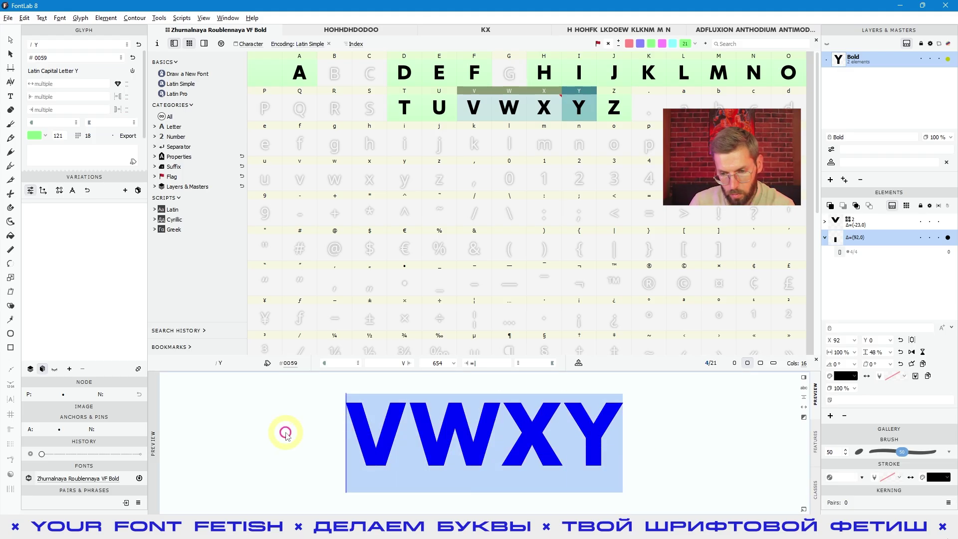
{"action": "left_click", "coordinate": [814, 439]}
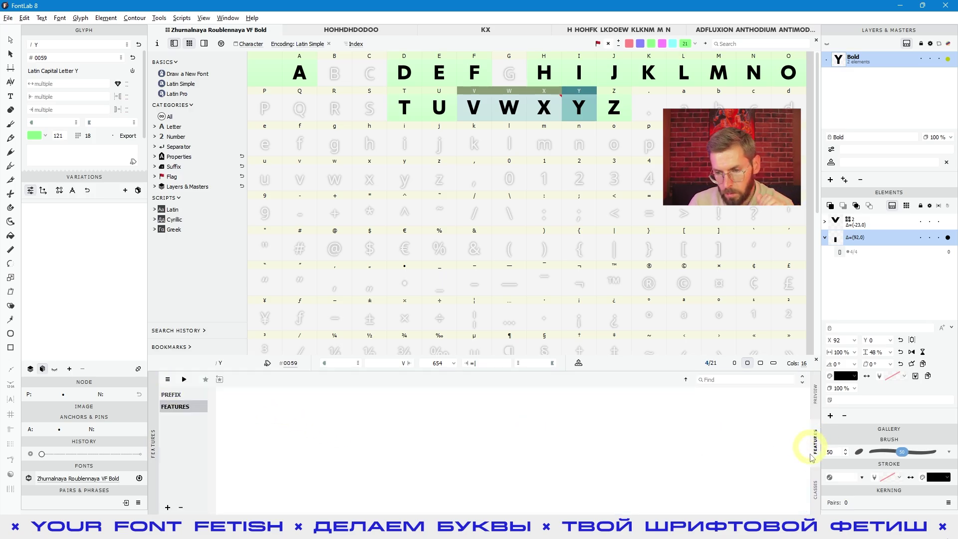
{"action": "left_click", "coordinate": [816, 490]}
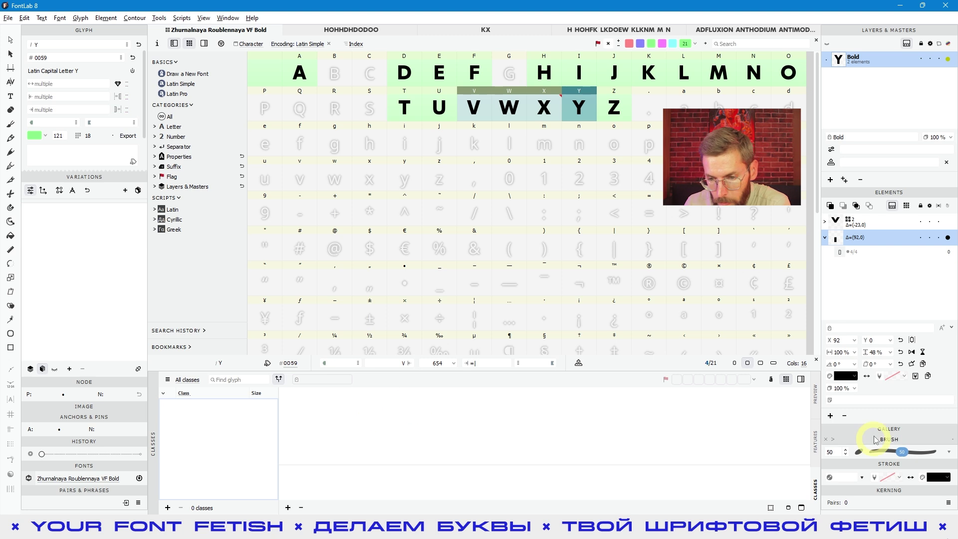
{"action": "left_click", "coordinate": [815, 397]}
{"action": "left_click", "coordinate": [635, 441]}
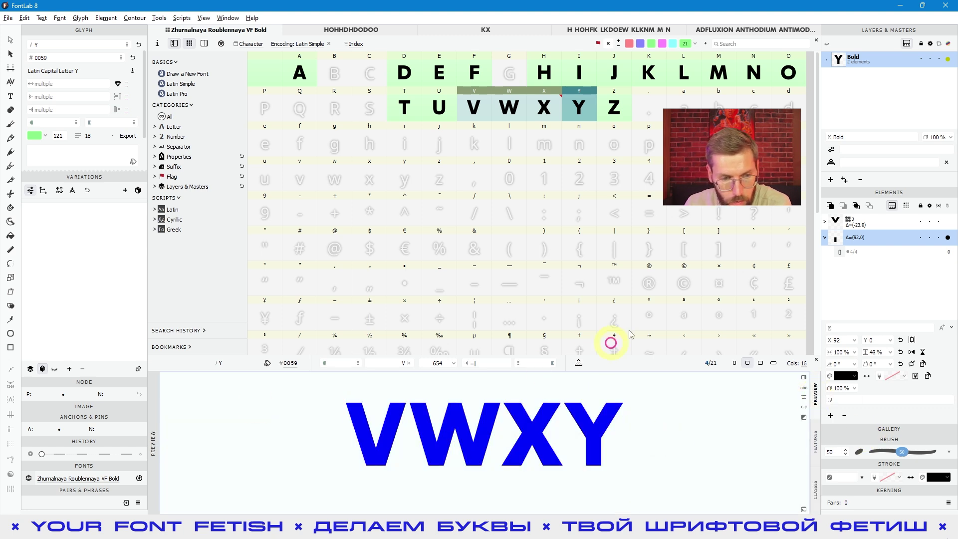
- Preview the closing parenthesis and the X glyph by selecting their cells in the font window
{"action": "left_click", "coordinate": [545, 248]}
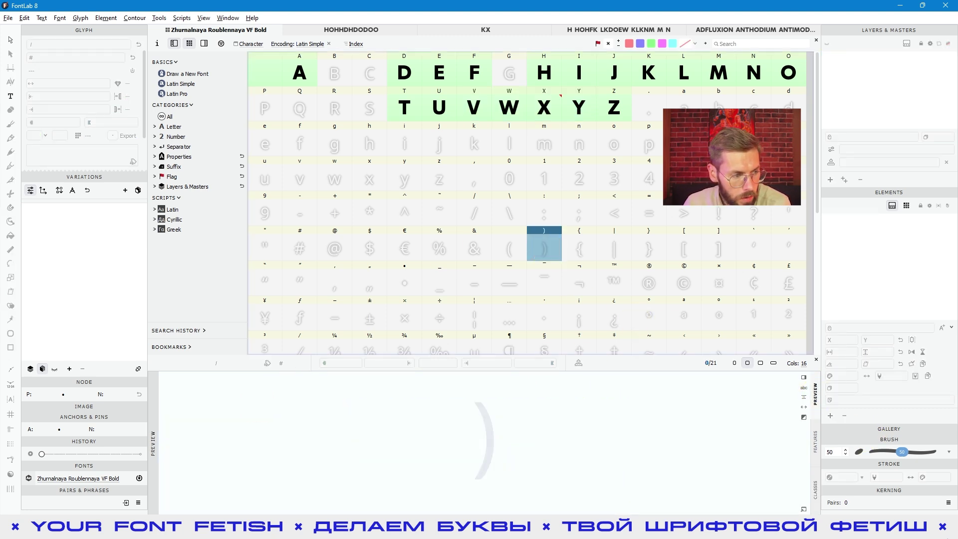
{"action": "scroll", "coordinate": [566, 292], "scroll_direction": "down", "scroll_amount": 1}
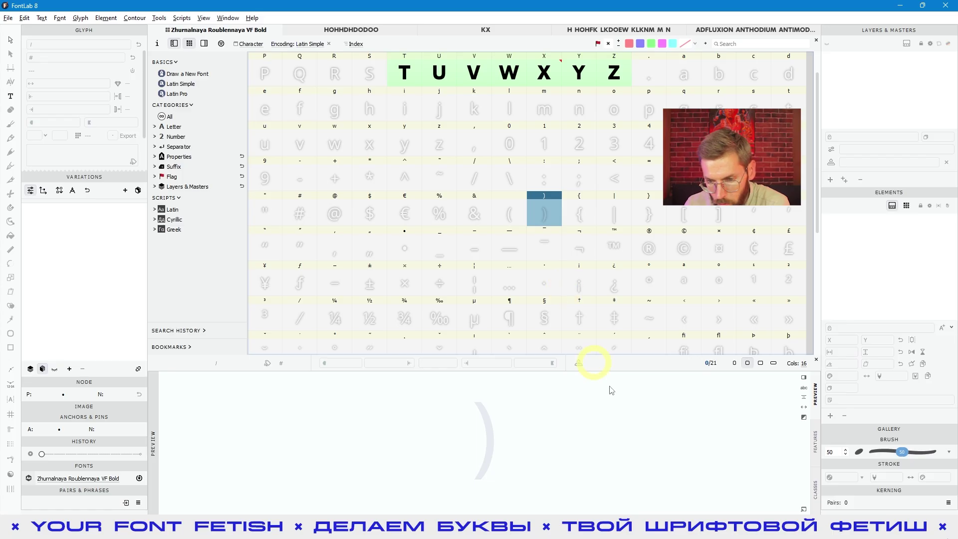
{"action": "scroll", "coordinate": [544, 142], "scroll_direction": "up", "scroll_amount": 1}
{"action": "left_click", "coordinate": [545, 111]}
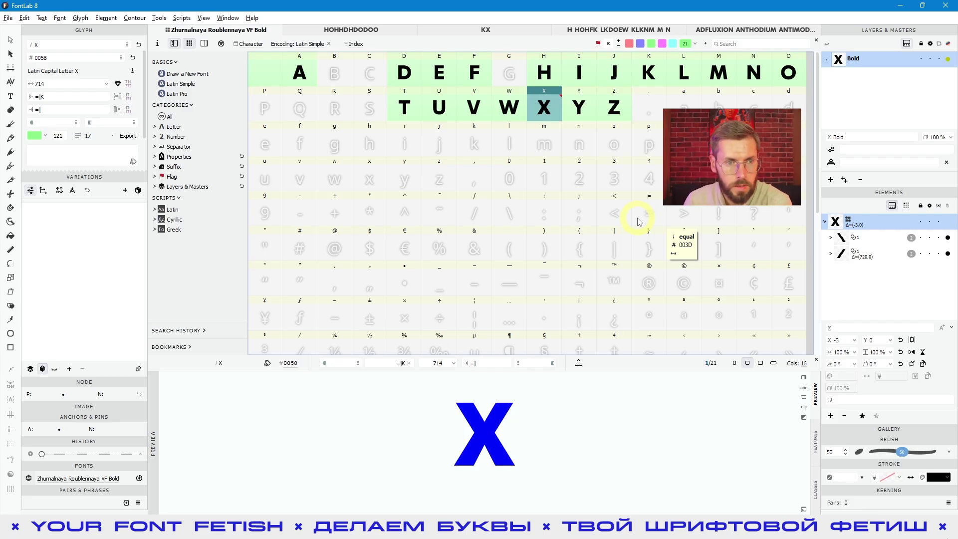
- Save the current panel layout as a new workspace named JHSKHFKSHFJK
{"action": "left_click", "coordinate": [228, 18]}
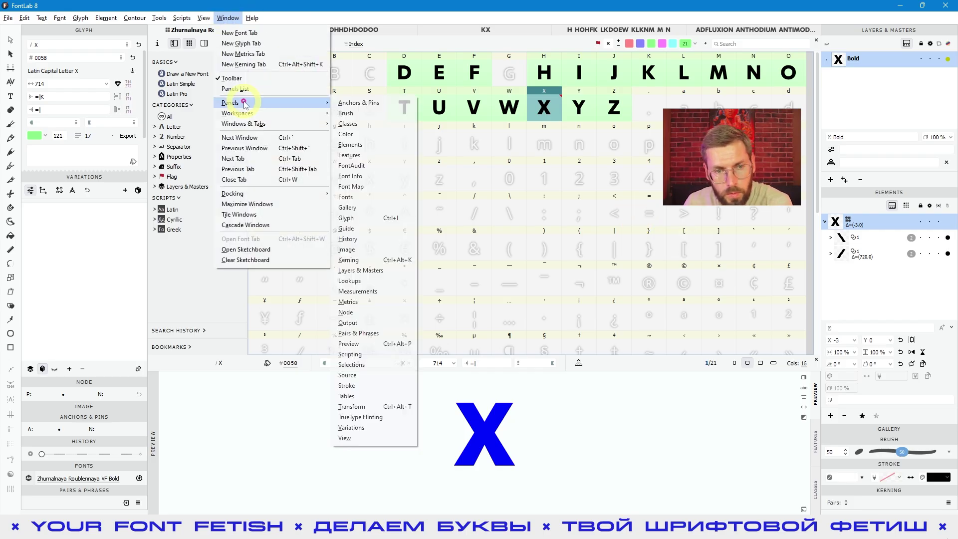
{"action": "mouse_move", "coordinate": [253, 114]}
{"action": "left_click", "coordinate": [357, 244]}
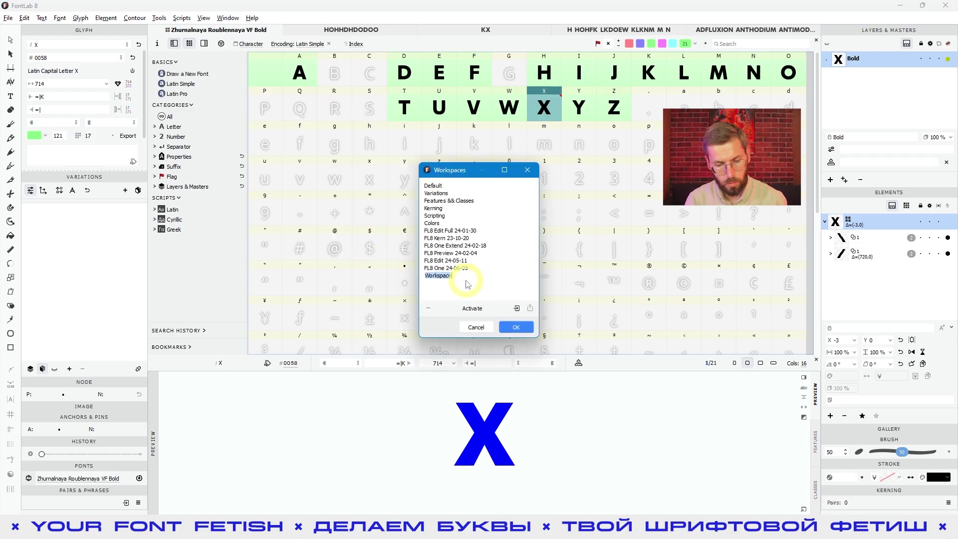
{"action": "type", "text": "JHSKHFKSHFJK"}
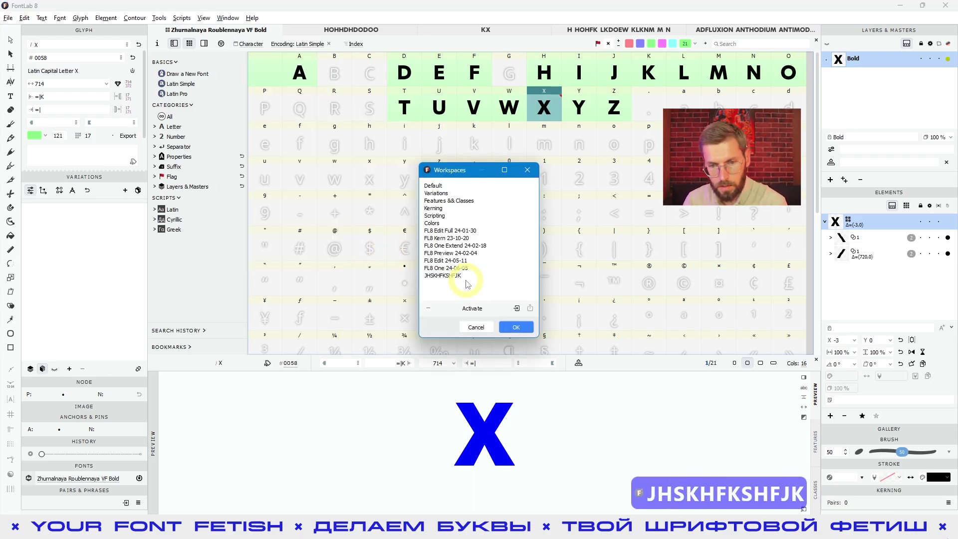
{"action": "left_click", "coordinate": [516, 327]}
{"action": "left_click", "coordinate": [228, 20]}
{"action": "left_click", "coordinate": [447, 339]}
{"action": "scroll", "coordinate": [410, 299], "scroll_direction": "down", "scroll_amount": 1}
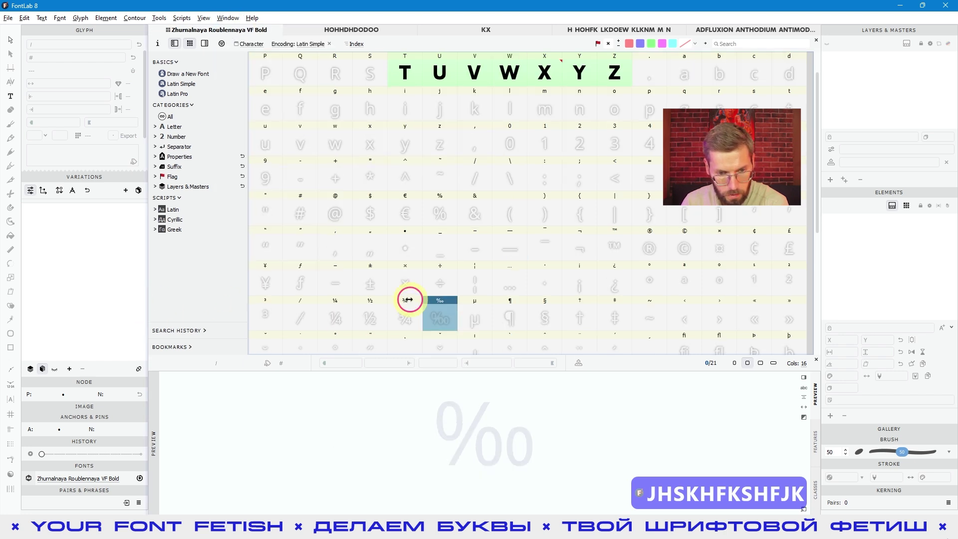
- Disrupt the layout by widening the Glyph panel's column and closing the Variations and Layers & Masters panels
{"action": "left_click_drag", "start_coordinate": [409, 300], "coordinate": [406, 299]}
{"action": "left_click", "coordinate": [413, 508]}
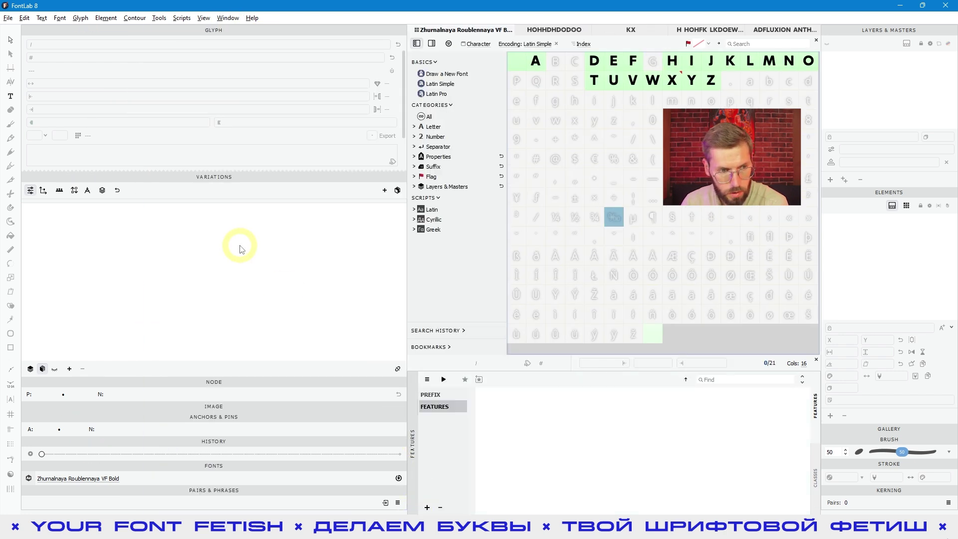
{"action": "left_click", "coordinate": [26, 178]}
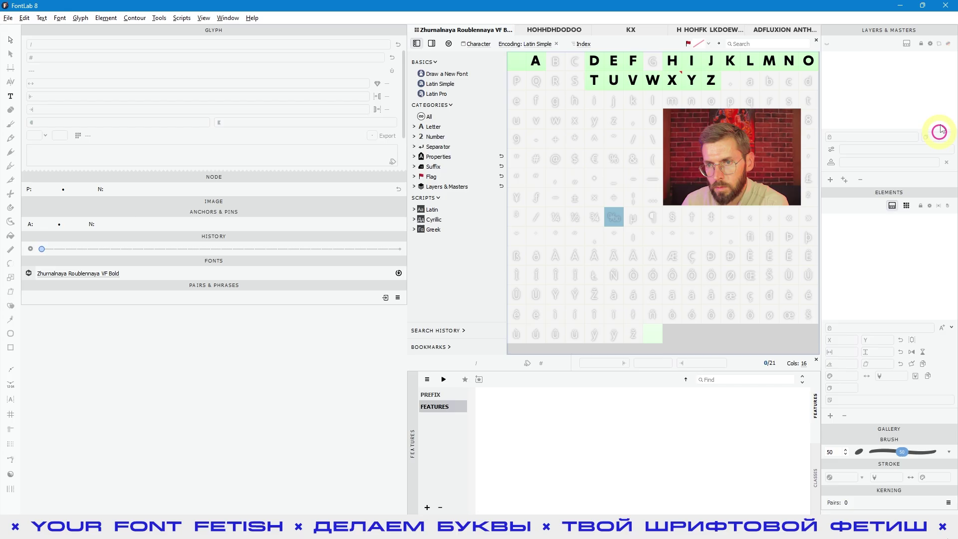
{"action": "left_click", "coordinate": [828, 27]}
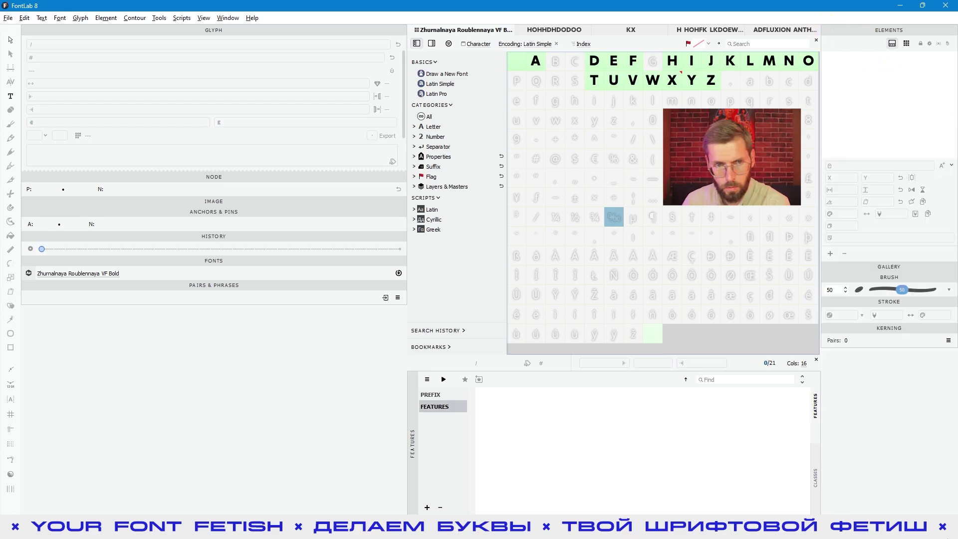
- Switch the panel layout to the Default workspace
{"action": "left_click", "coordinate": [225, 18]}
{"action": "mouse_move", "coordinate": [313, 116]}
{"action": "left_click", "coordinate": [357, 115]}
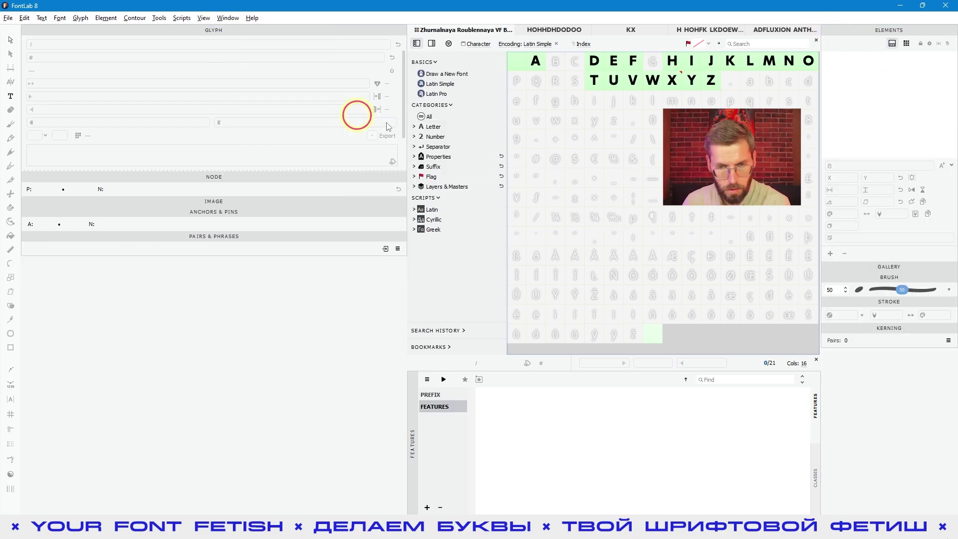
{"action": "left_click", "coordinate": [856, 85]}
{"action": "left_click", "coordinate": [244, 5]}
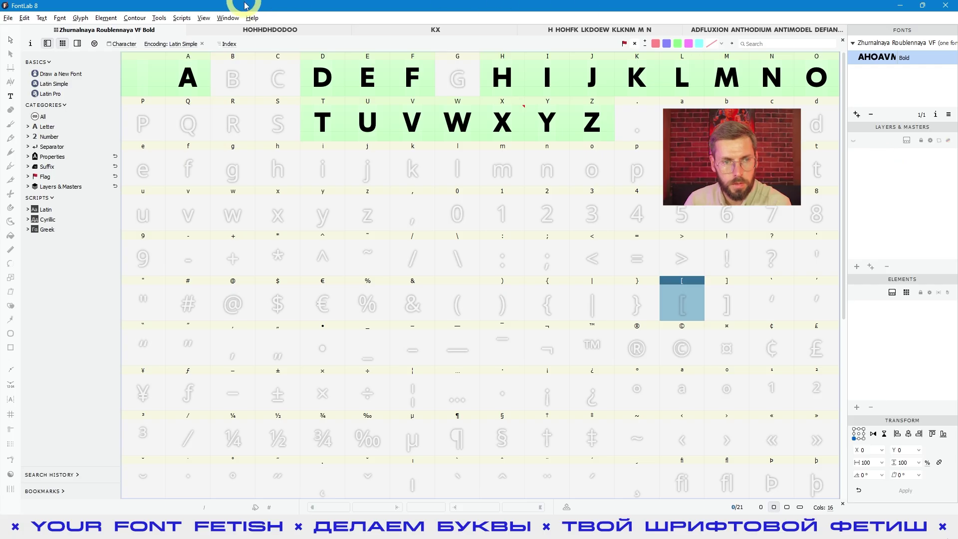
- Activate the saved JHSKHFKSHFJK workspace to bring back the custom panel layout
{"action": "left_click", "coordinate": [229, 18]}
{"action": "mouse_move", "coordinate": [249, 102]}
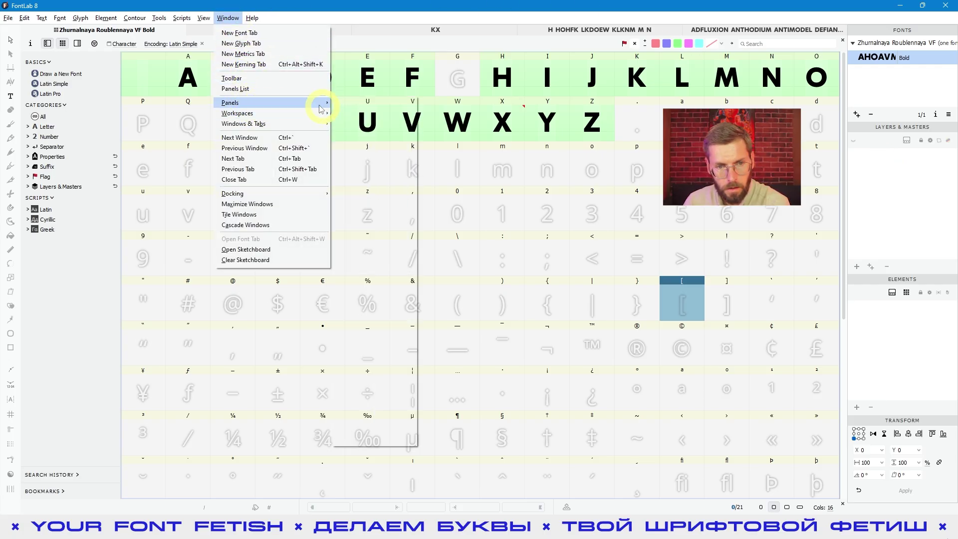
{"action": "left_click", "coordinate": [349, 241]}
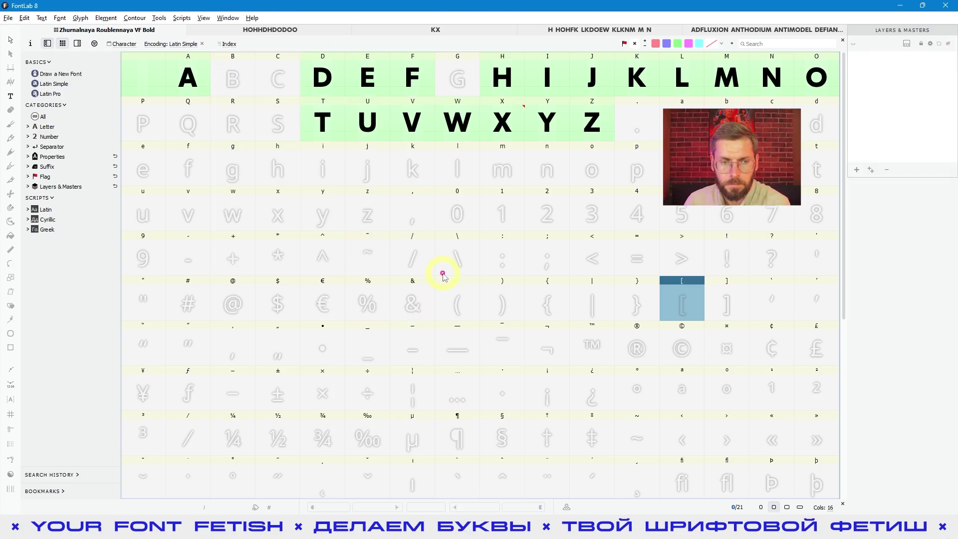
{"action": "left_click", "coordinate": [444, 274]}
- Select the W glyph and widen the Glyph panel's column across more than half of the window
{"action": "left_click", "coordinate": [228, 18]}
{"action": "left_click", "coordinate": [175, 250]}
{"action": "key", "text": "w"}
{"action": "left_click_drag", "start_coordinate": [146, 256], "coordinate": [659, 255]}
{"action": "left_click", "coordinate": [740, 272]}
- Reapply the JHSKHFKSHFJK workspace to reset the column widths, and select the dash cell in the font window
{"action": "left_click", "coordinate": [228, 18]}
{"action": "mouse_move", "coordinate": [255, 115]}
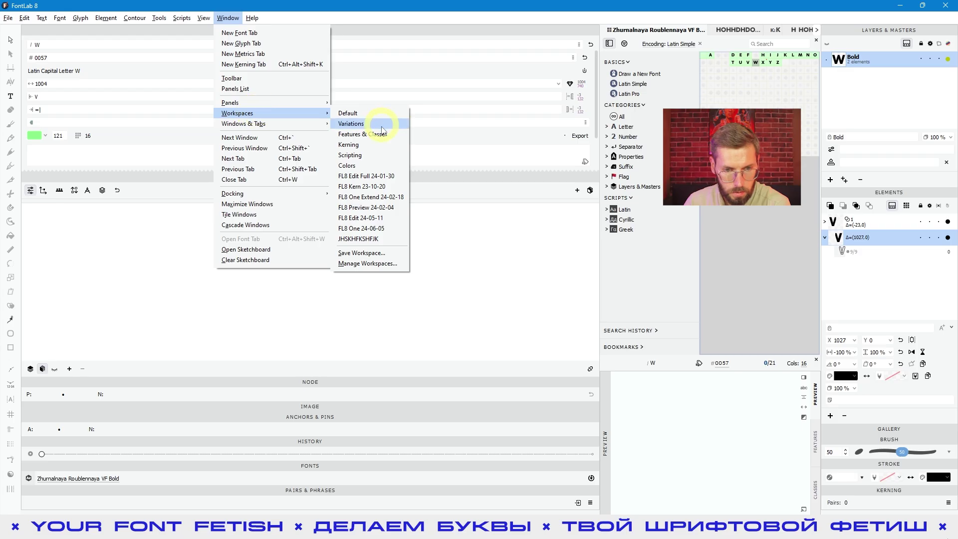
{"action": "left_click", "coordinate": [358, 239]}
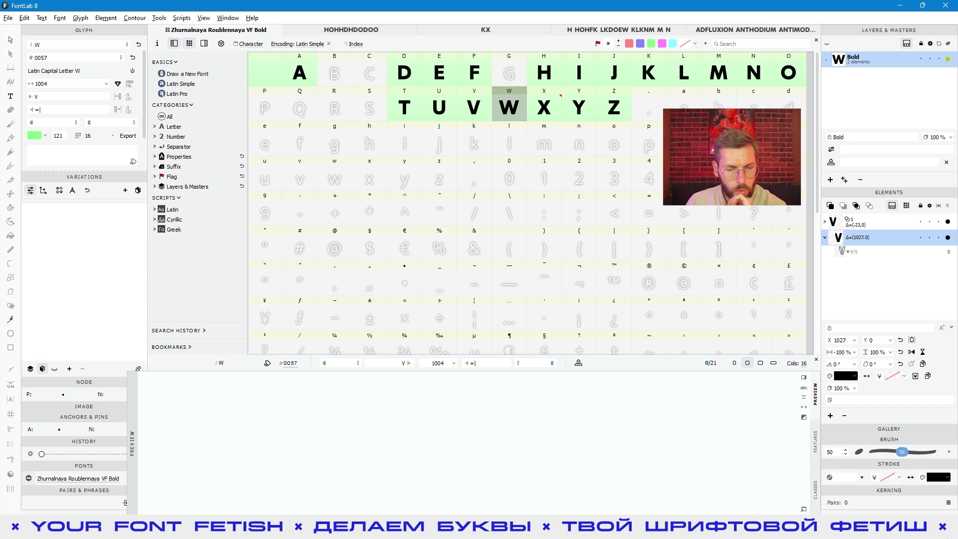
{"action": "left_click", "coordinate": [486, 280]}
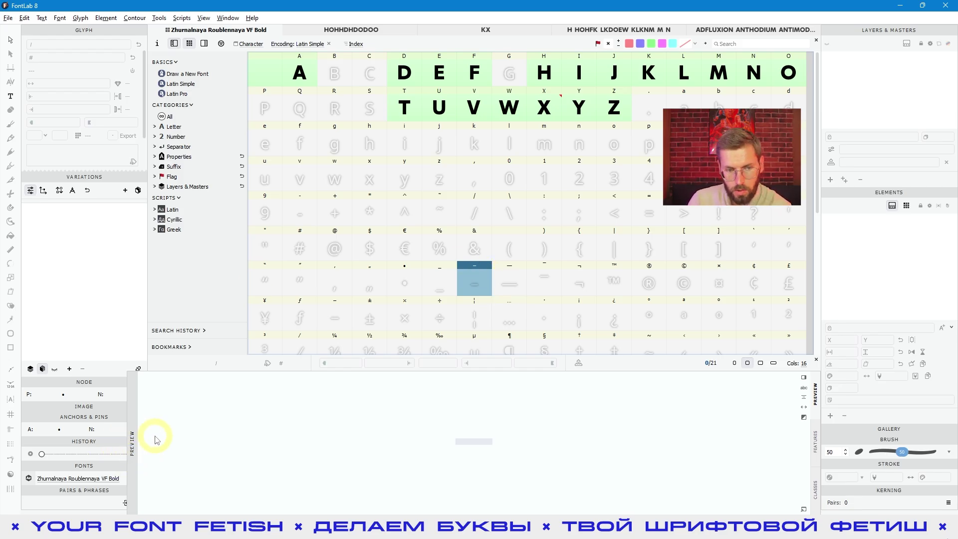
- Undock the Preview, Features and Classes tab group into a floating panel, and restore its docking with the JHSKHFKSHFJK workspace
{"action": "left_click_drag", "start_coordinate": [131, 428], "coordinate": [259, 358]}
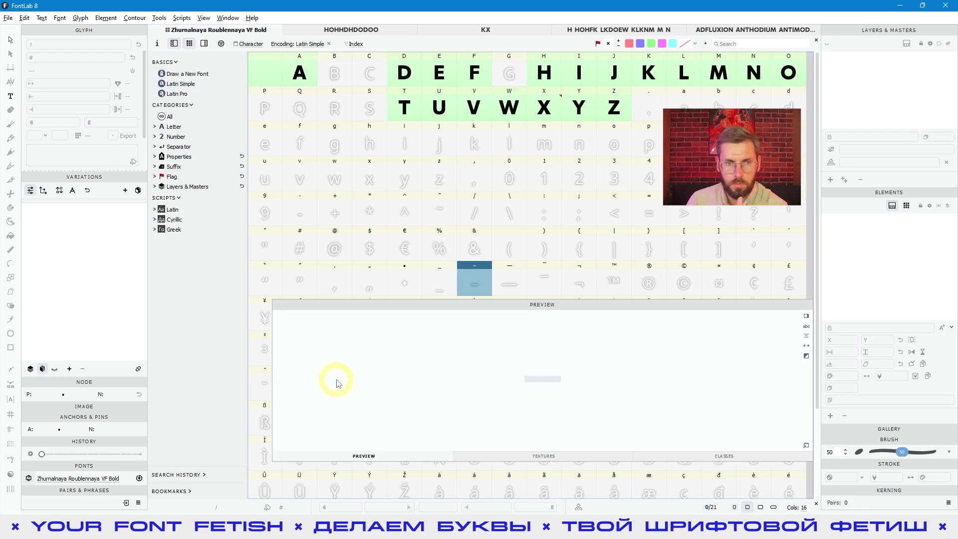
{"action": "left_click", "coordinate": [228, 18]}
{"action": "mouse_move", "coordinate": [302, 115]}
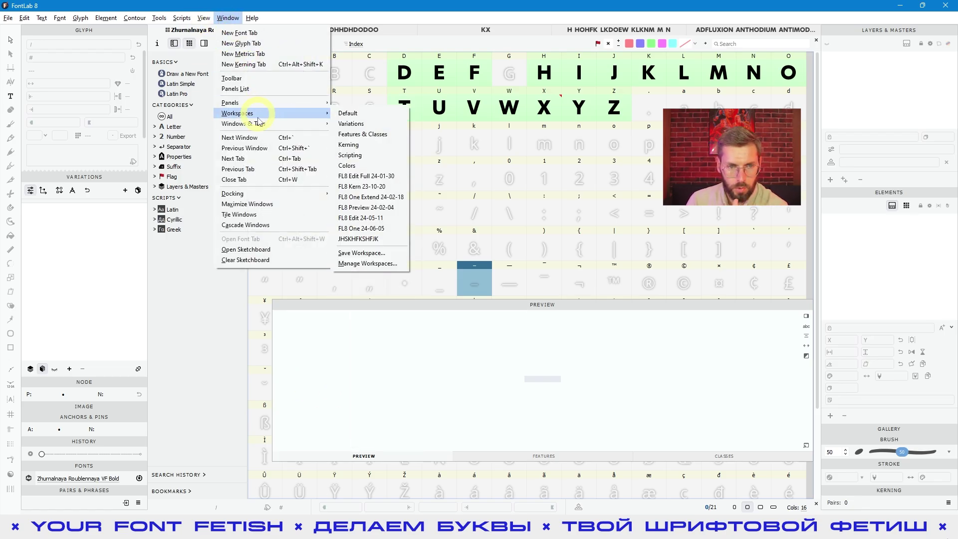
{"action": "left_click", "coordinate": [381, 241]}
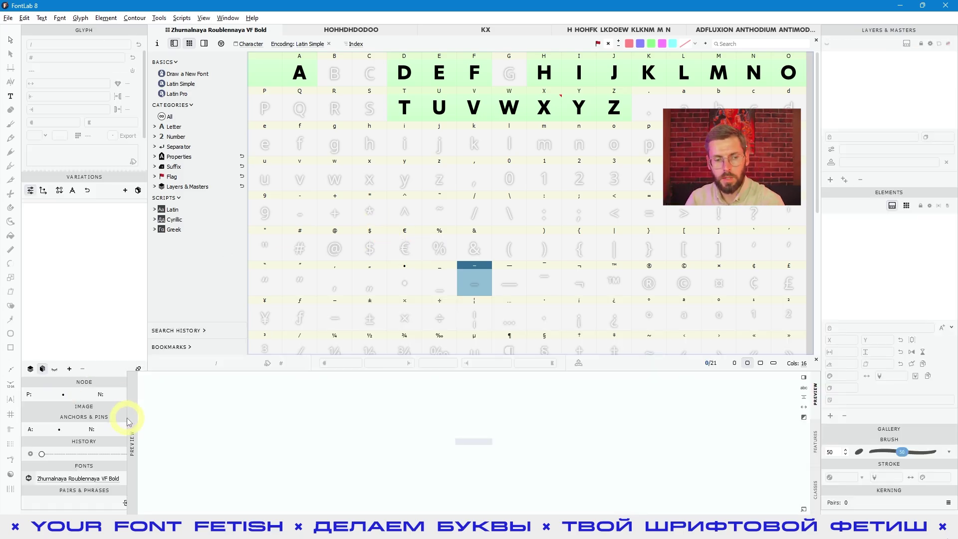
- Un-maximize and re-maximize the application window to realign the docked panels, and select the backslash cell
{"action": "double_click", "coordinate": [463, 5]}
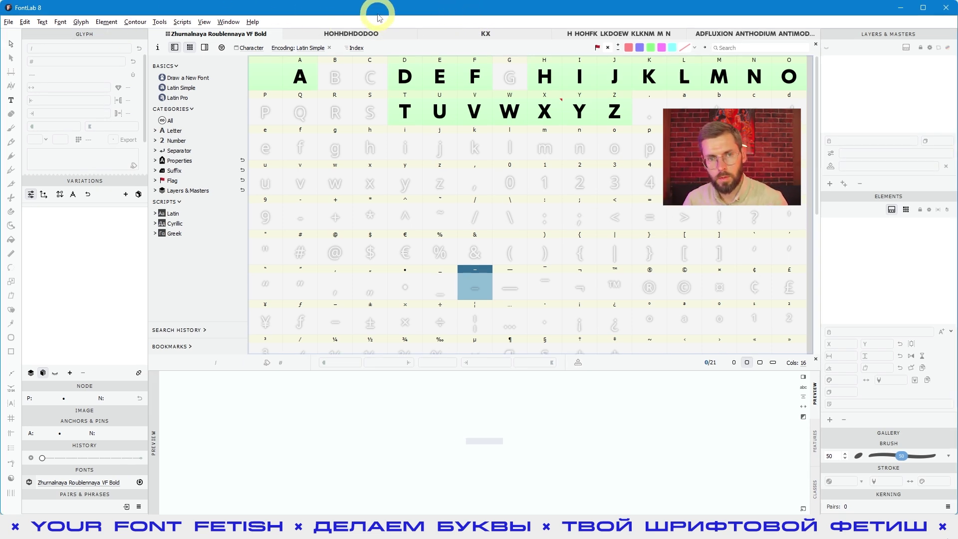
{"action": "double_click", "coordinate": [418, 11]}
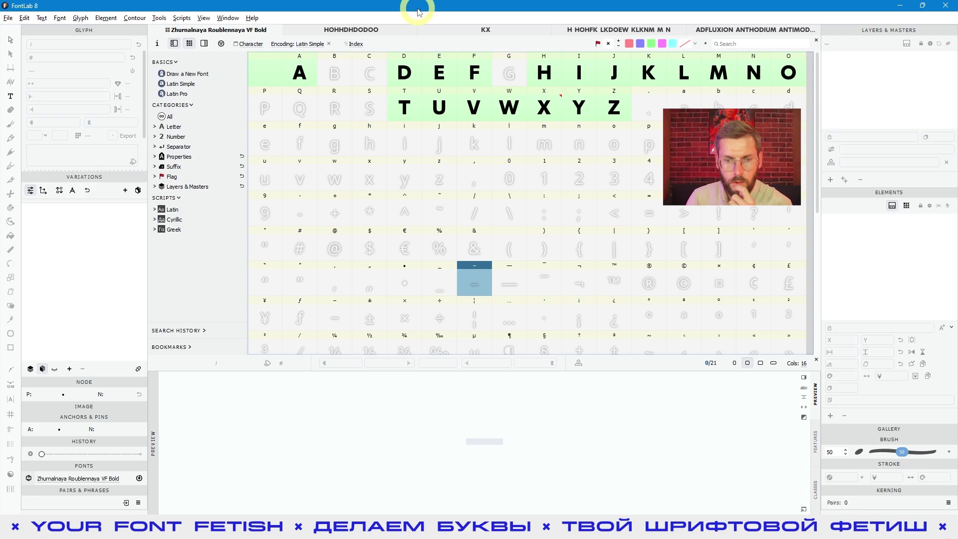
{"action": "left_click", "coordinate": [518, 216]}
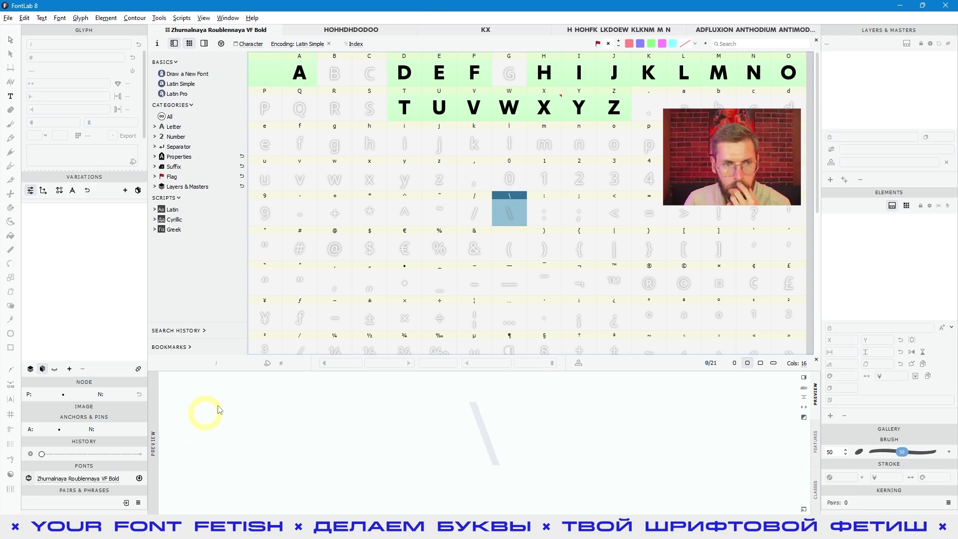
- Activate the JHSKHFKSHFJK workspace again from the list of saved workspaces
{"action": "left_click", "coordinate": [228, 18]}
{"action": "mouse_move", "coordinate": [292, 118]}
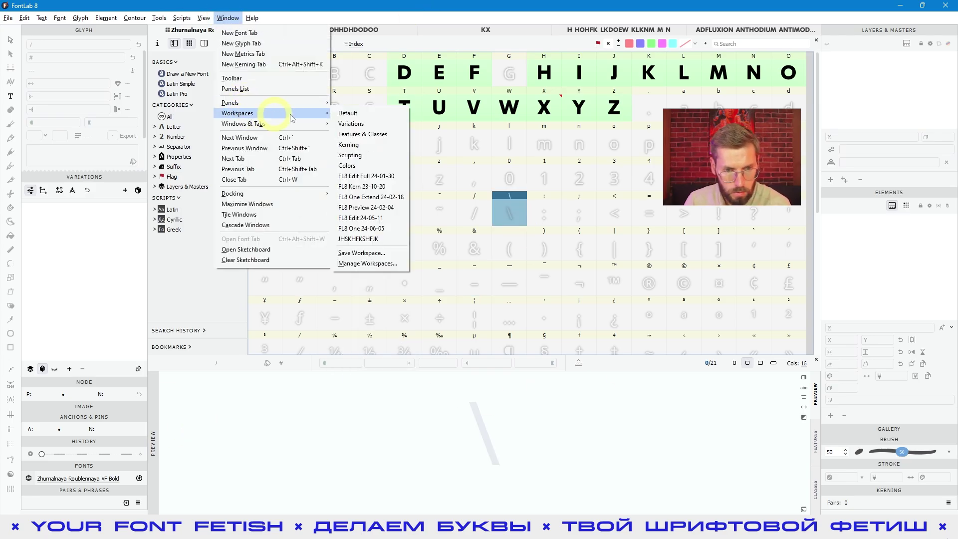
{"action": "left_click", "coordinate": [345, 242]}
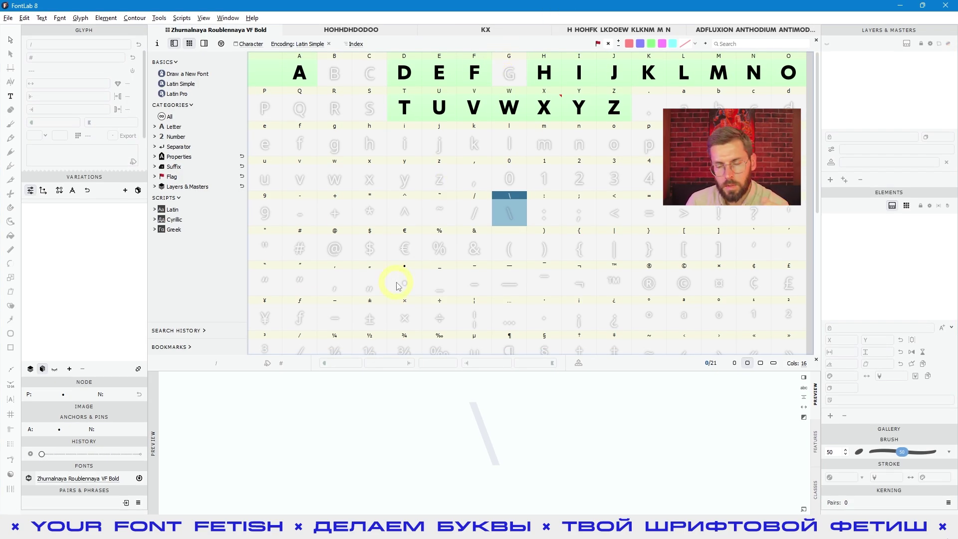
- Export the JHSKHFKSHFJK workspace from the workspace manager to a file named FontLab fjsdgfjkgkdfjghjkdfh in the Загрузки folder
{"action": "scroll", "coordinate": [456, 269], "scroll_direction": "down", "scroll_amount": 1}
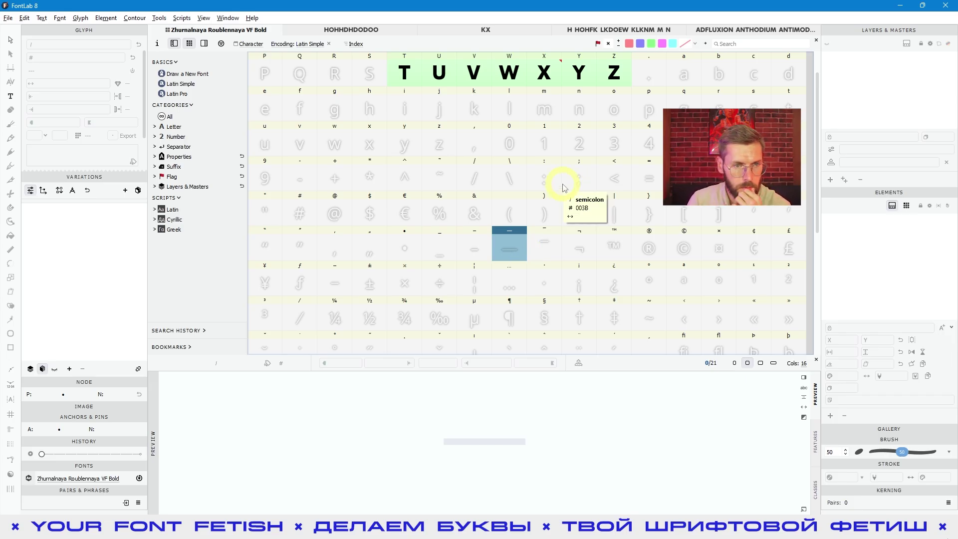
{"action": "left_click", "coordinate": [228, 18]}
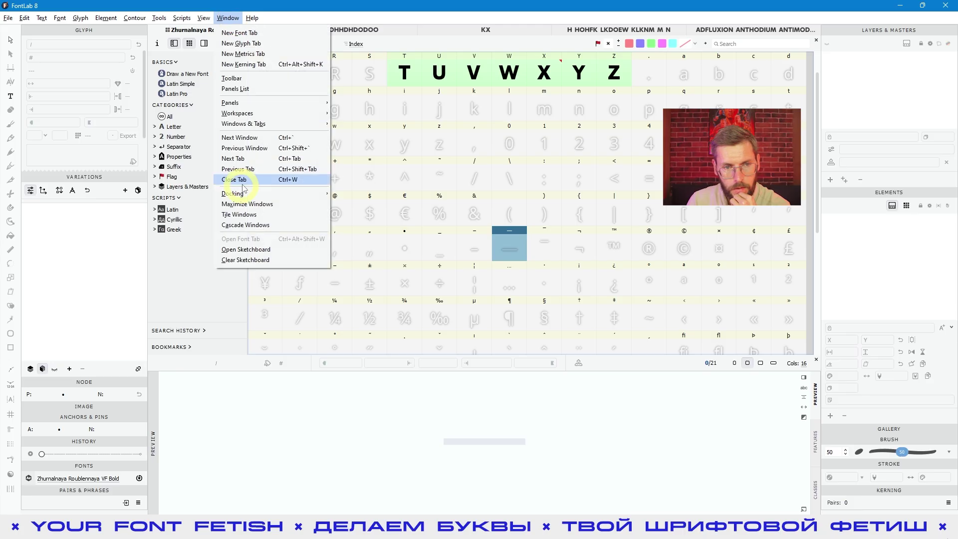
{"action": "mouse_move", "coordinate": [249, 118]}
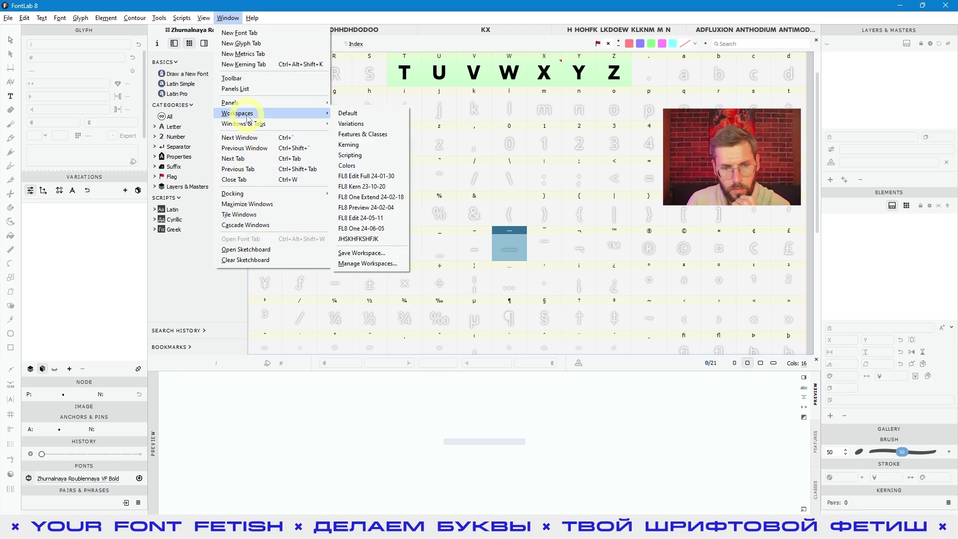
{"action": "left_click", "coordinate": [355, 264]}
{"action": "left_click_drag", "start_coordinate": [438, 278], "coordinate": [454, 253]}
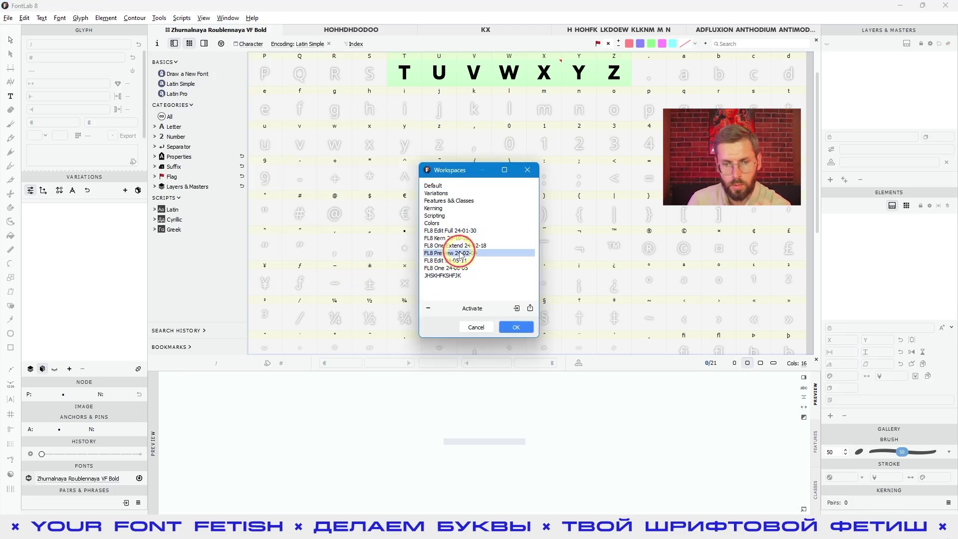
{"action": "left_click", "coordinate": [458, 276]}
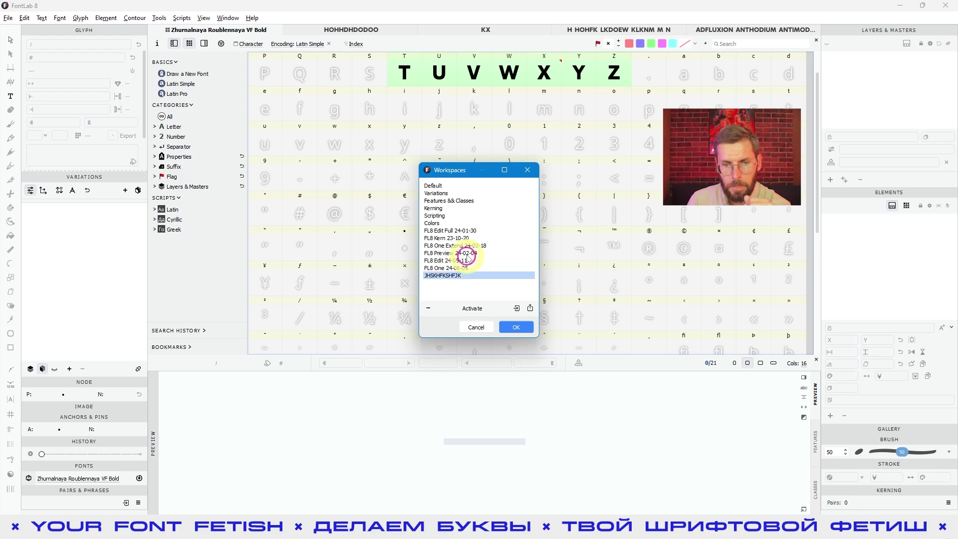
{"action": "left_click_drag", "start_coordinate": [464, 260], "coordinate": [452, 282]}
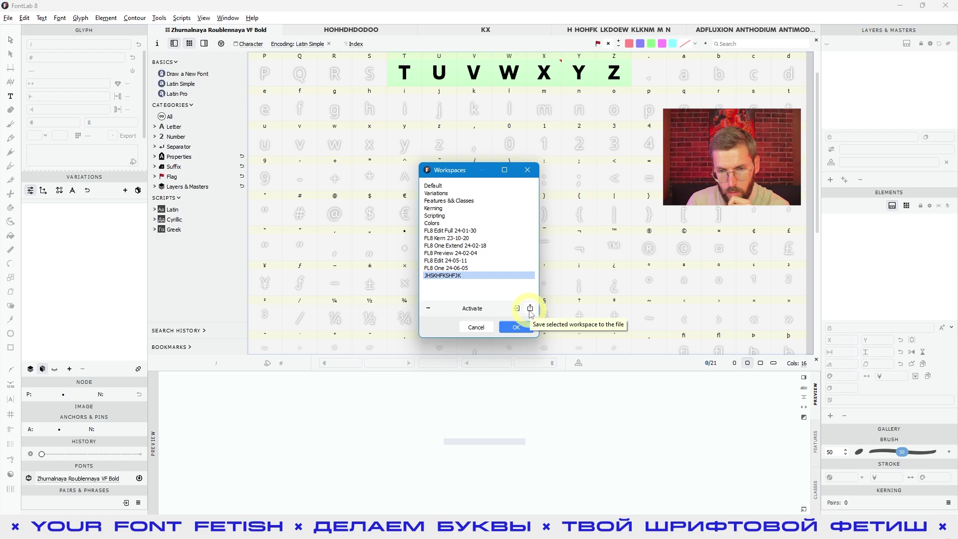
{"action": "left_click", "coordinate": [530, 309]}
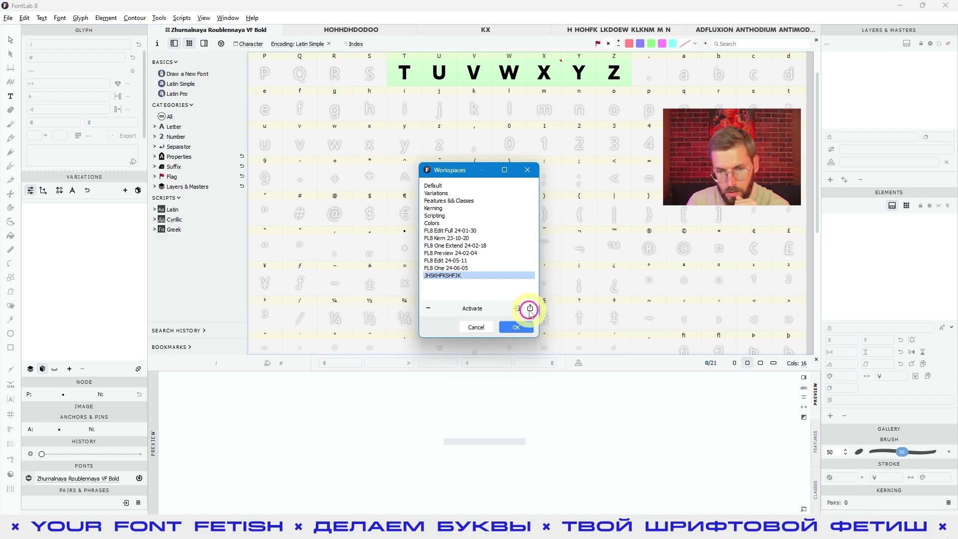
{"action": "left_click_drag", "start_coordinate": [546, 189], "coordinate": [346, 128]}
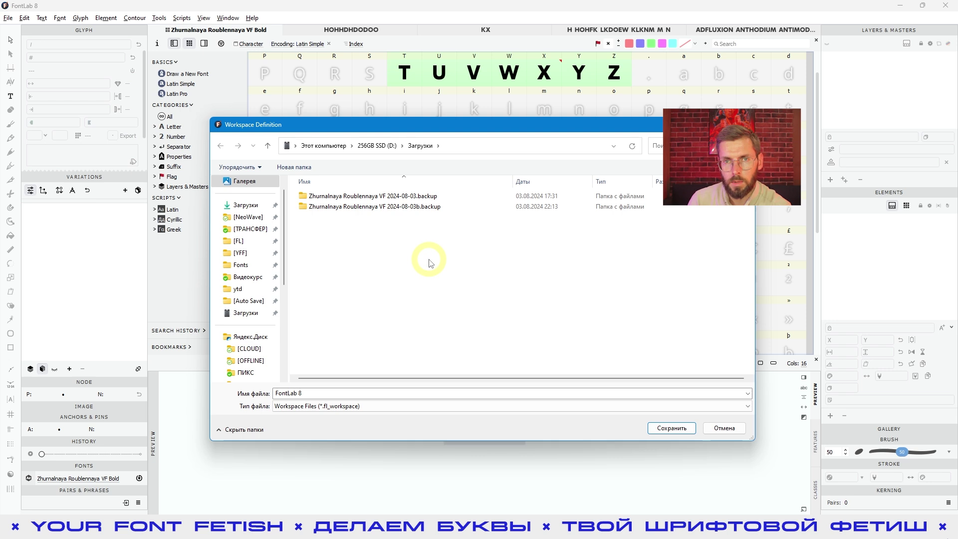
{"action": "left_click", "coordinate": [321, 394]}
{"action": "left_click", "coordinate": [323, 394]}
{"action": "double_click", "coordinate": [322, 394]}
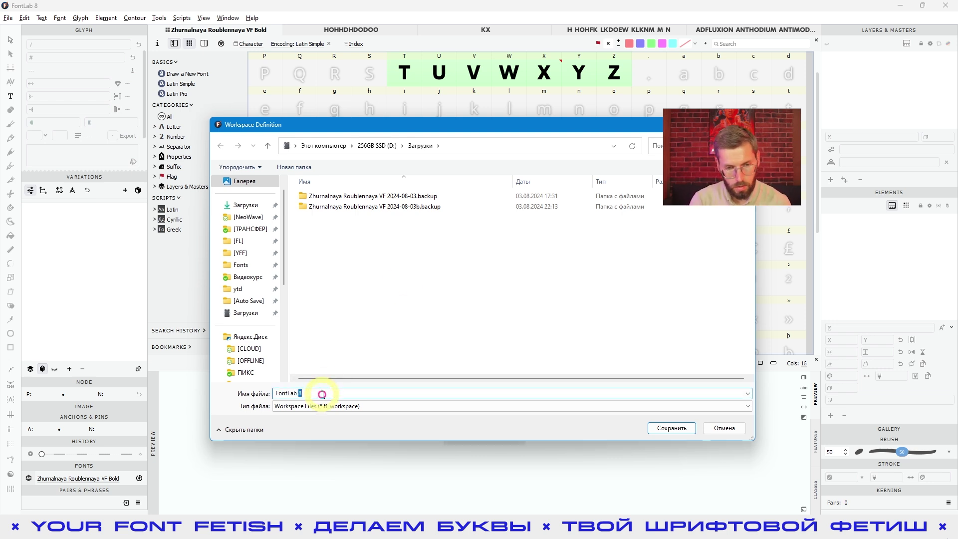
{"action": "type", "text": "fjsdgfjkgkdfjghjkdfh"}
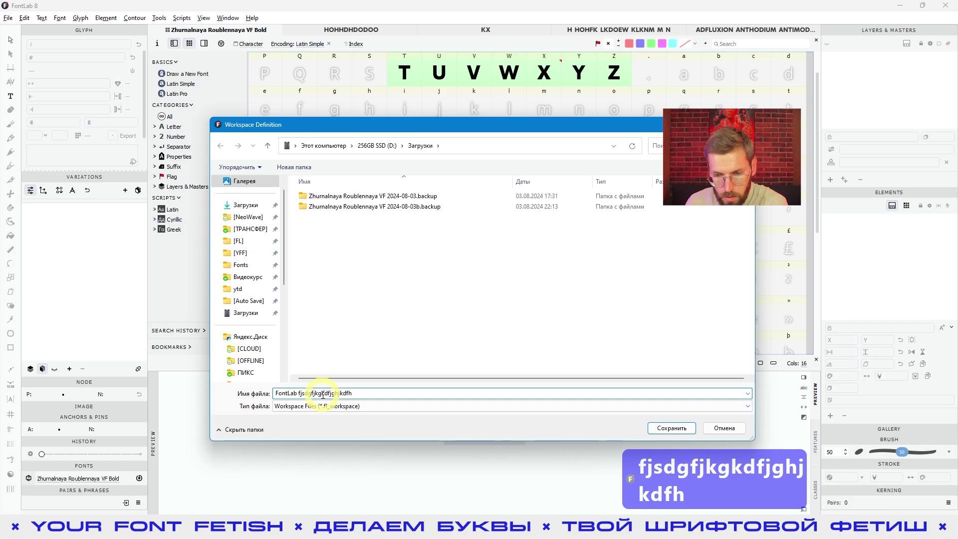
{"action": "left_click", "coordinate": [672, 428]}
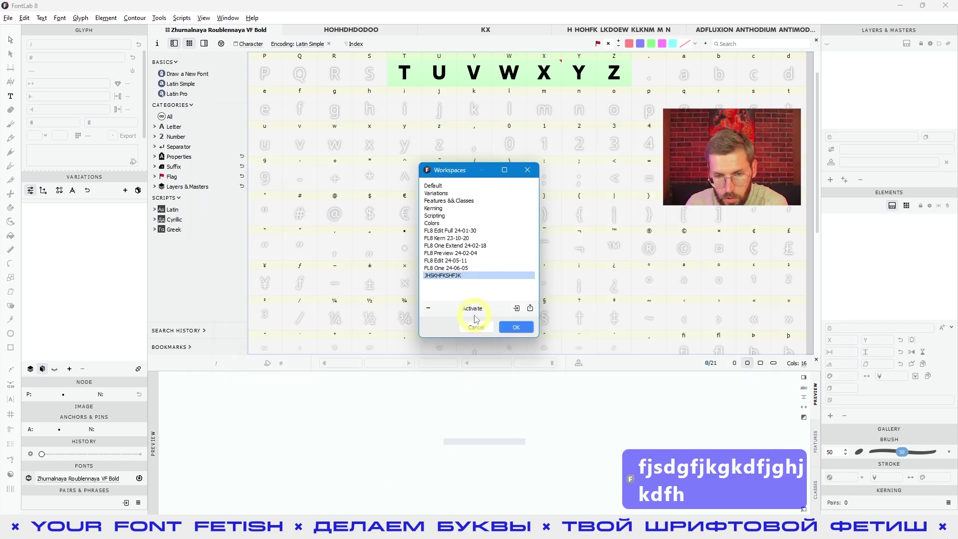
{"action": "left_click", "coordinate": [514, 328]}
- Preview the lowercase z and the zero glyph by selecting their cells in the font window
{"action": "left_click", "coordinate": [436, 131]}
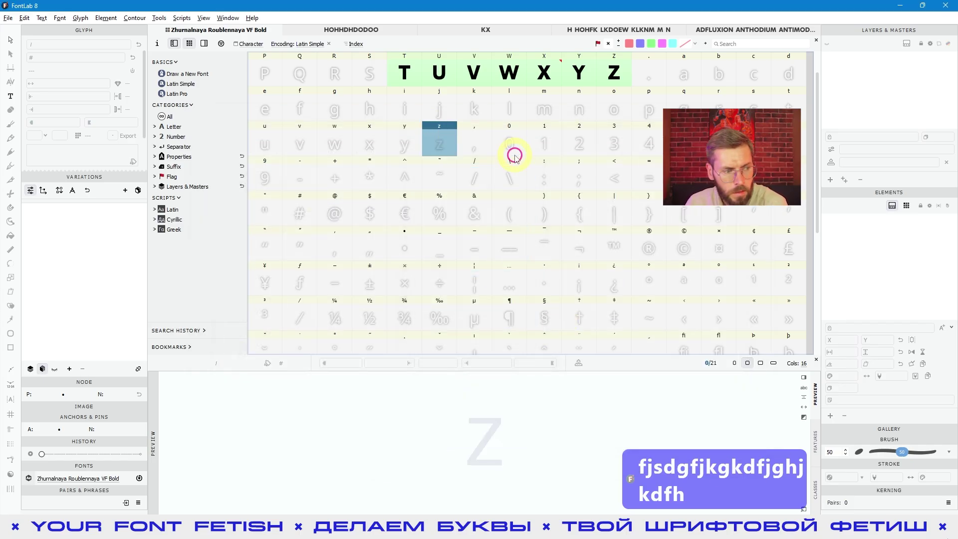
{"action": "left_click", "coordinate": [514, 153]}
{"action": "scroll", "coordinate": [599, 209], "scroll_direction": "up", "scroll_amount": 1}
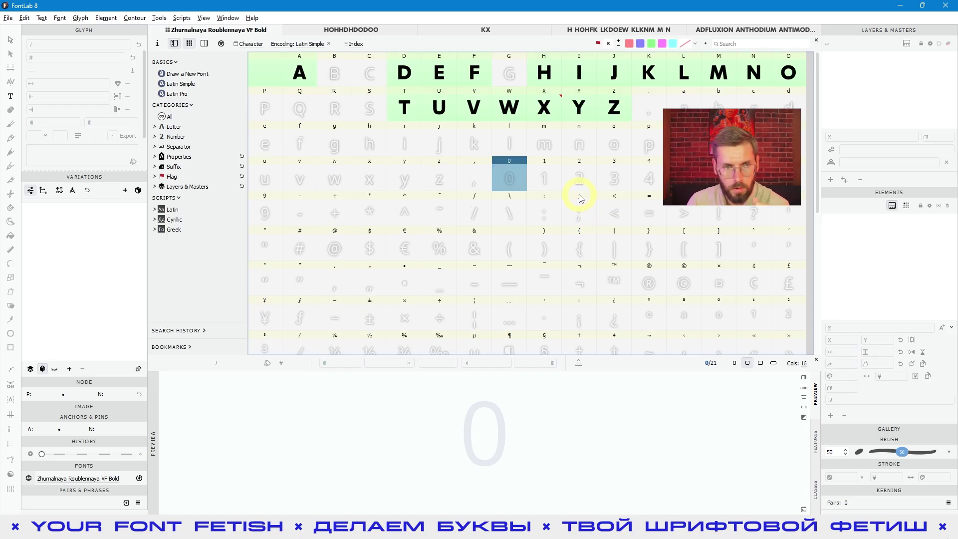
- Import the workspace file FontLab fjsdgfjkgkdfjghjkdfh.fl_workspace from the Загрузки folder in the workspace manager, select the imported entry and accept the list
{"action": "left_click", "coordinate": [227, 18]}
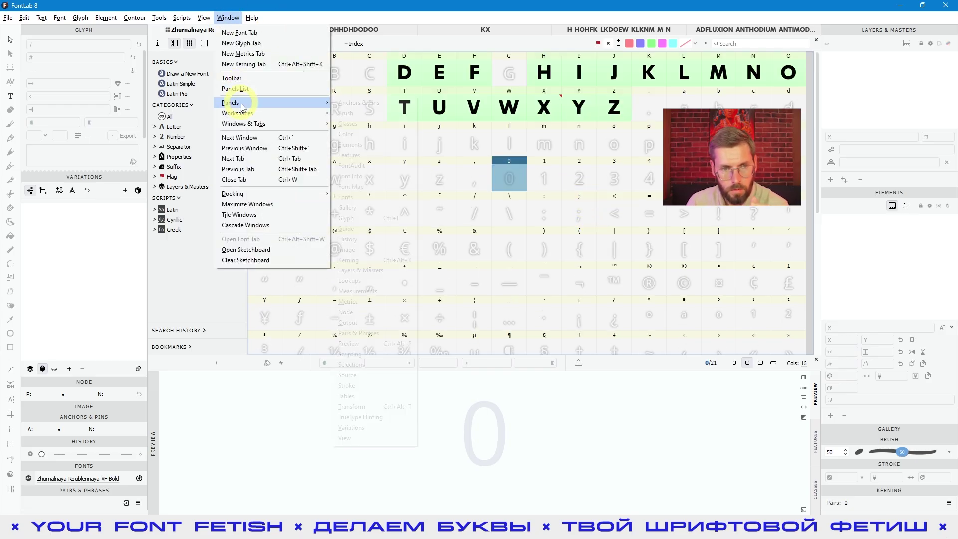
{"action": "mouse_move", "coordinate": [248, 115]}
{"action": "left_click", "coordinate": [367, 263]}
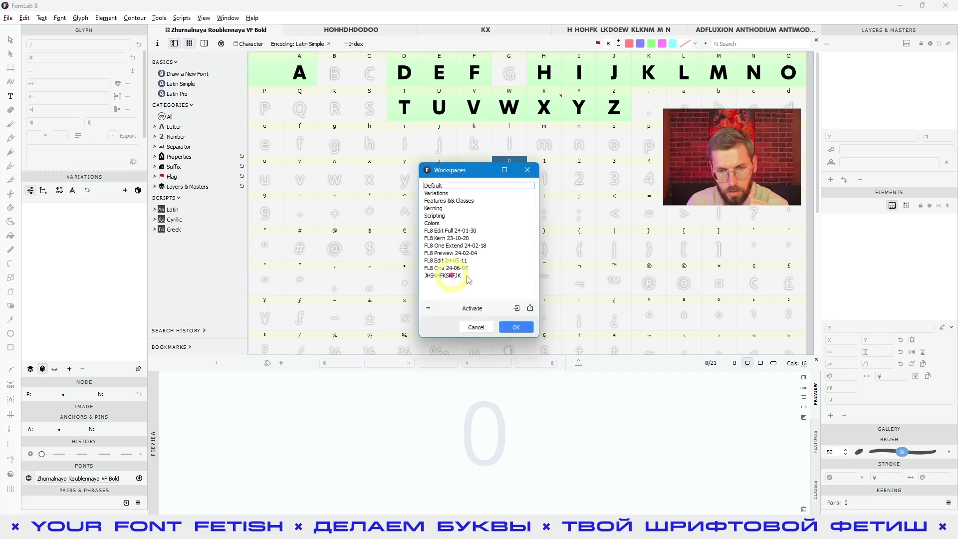
{"action": "left_click", "coordinate": [469, 275]}
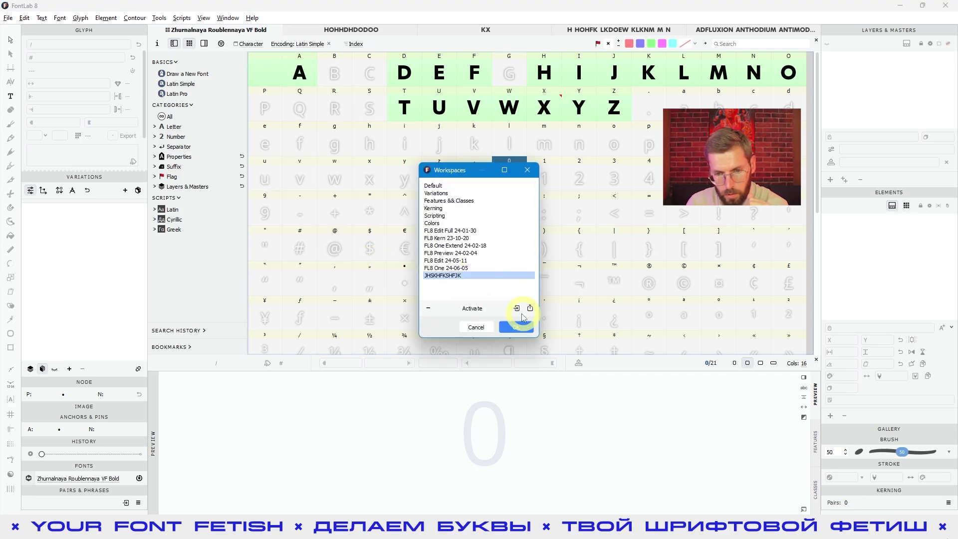
{"action": "left_click", "coordinate": [515, 310]}
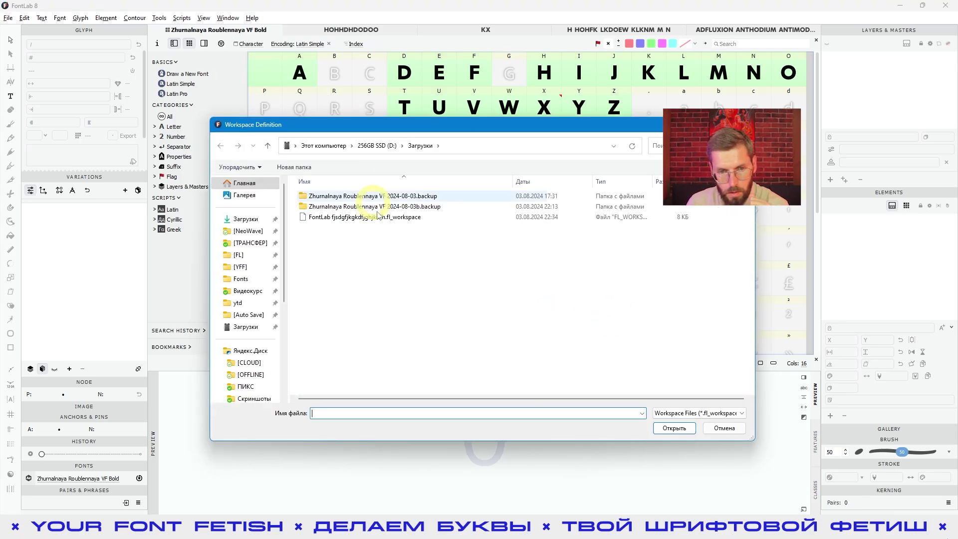
{"action": "left_click", "coordinate": [372, 218]}
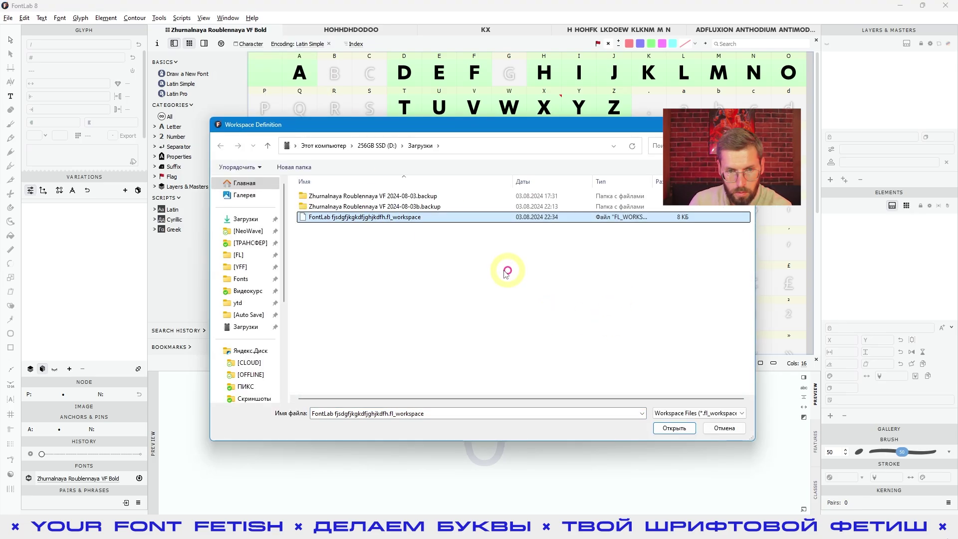
{"action": "double_click", "coordinate": [393, 220]}
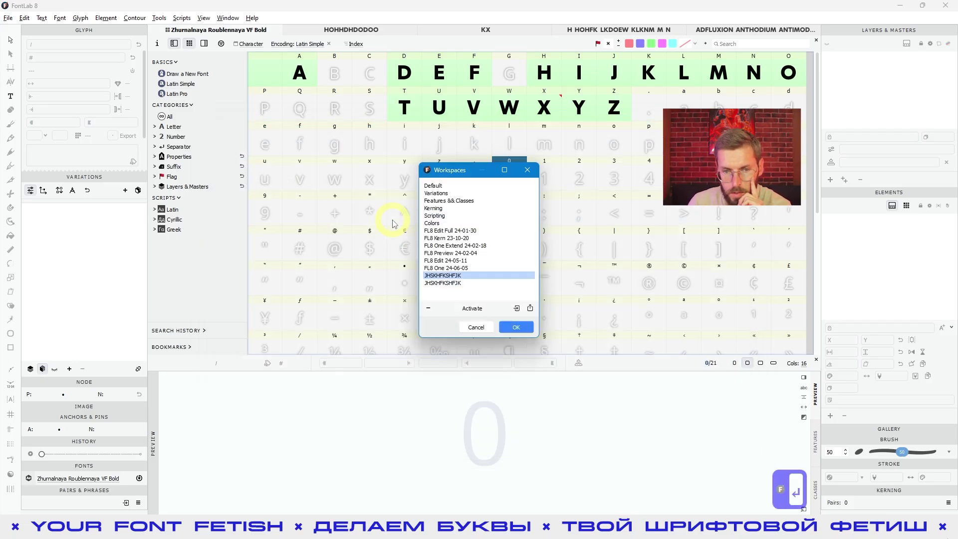
{"action": "left_click", "coordinate": [467, 283]}
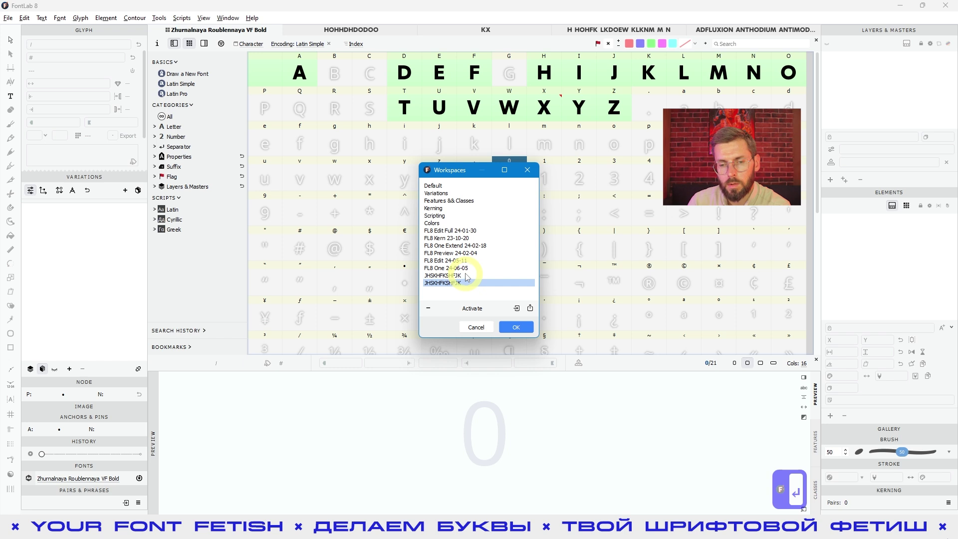
{"action": "left_click", "coordinate": [513, 325]}
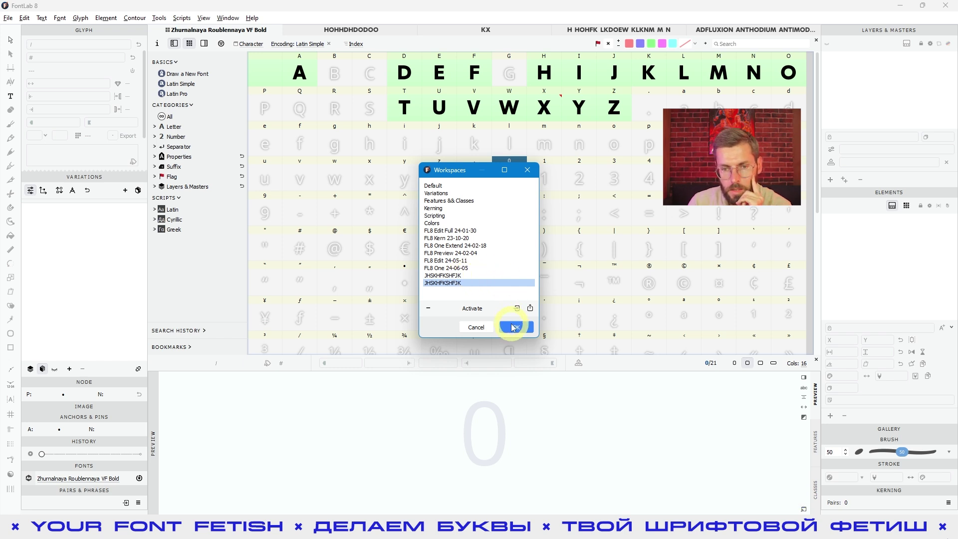
{"action": "left_click", "coordinate": [514, 327]}
- Preview the lowercase l glyph, then review the saved workspaces in the workspace manager and close it
{"action": "left_click", "coordinate": [506, 145]}
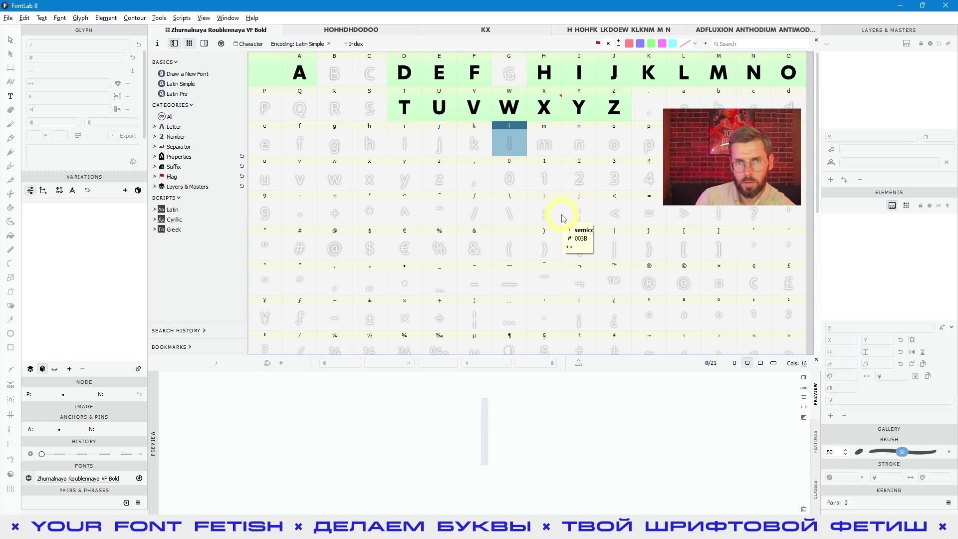
{"action": "left_click", "coordinate": [227, 17]}
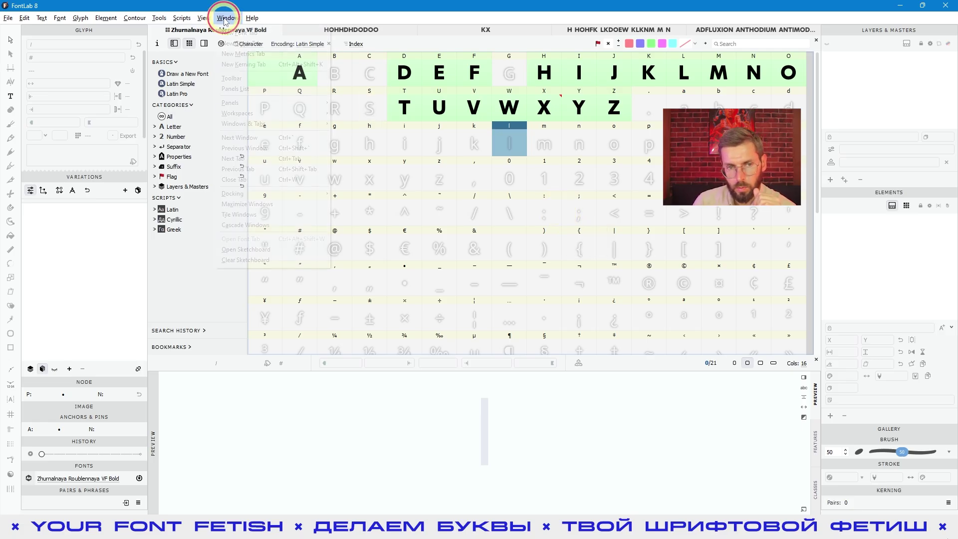
{"action": "mouse_move", "coordinate": [249, 114]}
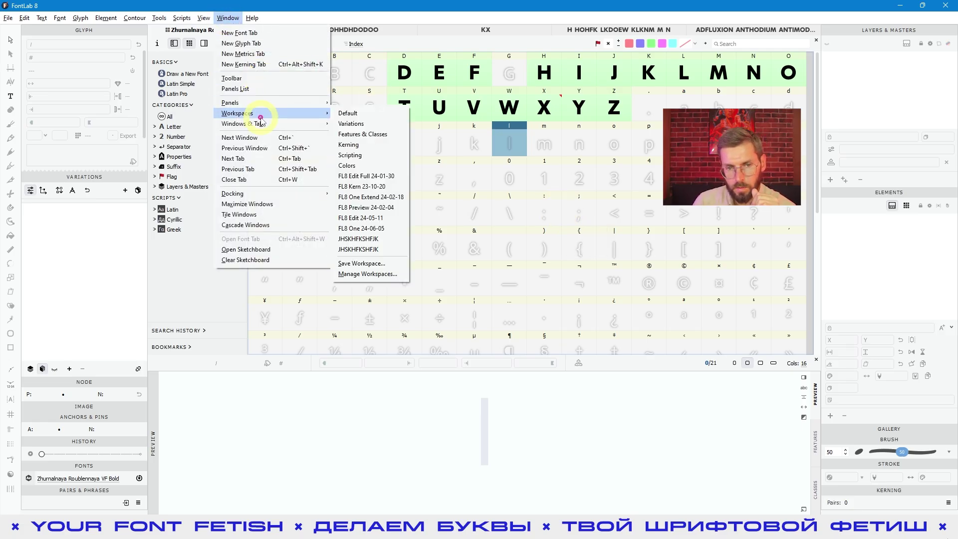
{"action": "left_click", "coordinate": [360, 274]}
{"action": "left_click", "coordinate": [509, 326]}
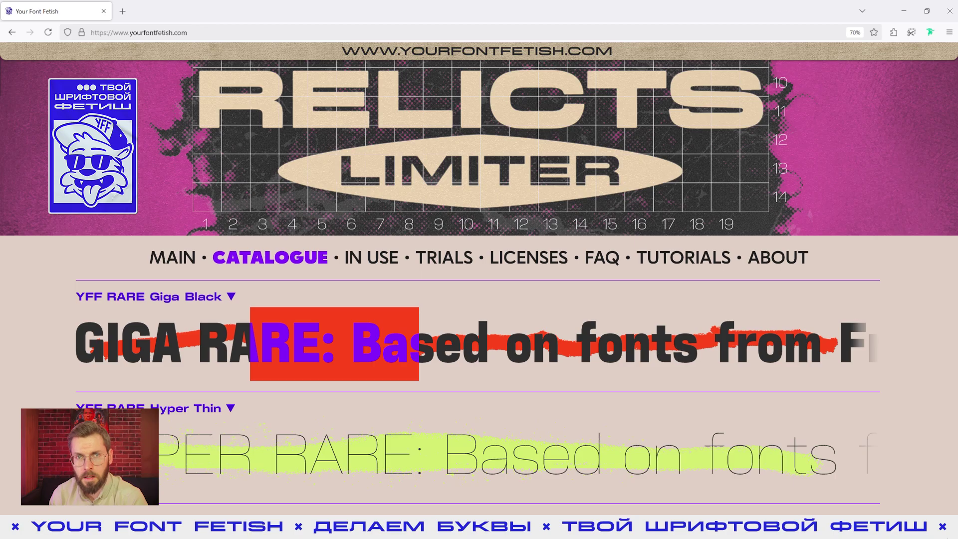
- Switch to Telegram and browse the posts in the Your Font Fetish channel and the messages in the Делаем Буквы group chat
{"action": "key", "text": "alt+Tab"}
{"action": "scroll", "coordinate": [629, 215], "scroll_direction": "down", "scroll_amount": 10}
{"action": "scroll", "coordinate": [628, 215], "scroll_direction": "down", "scroll_amount": 10}
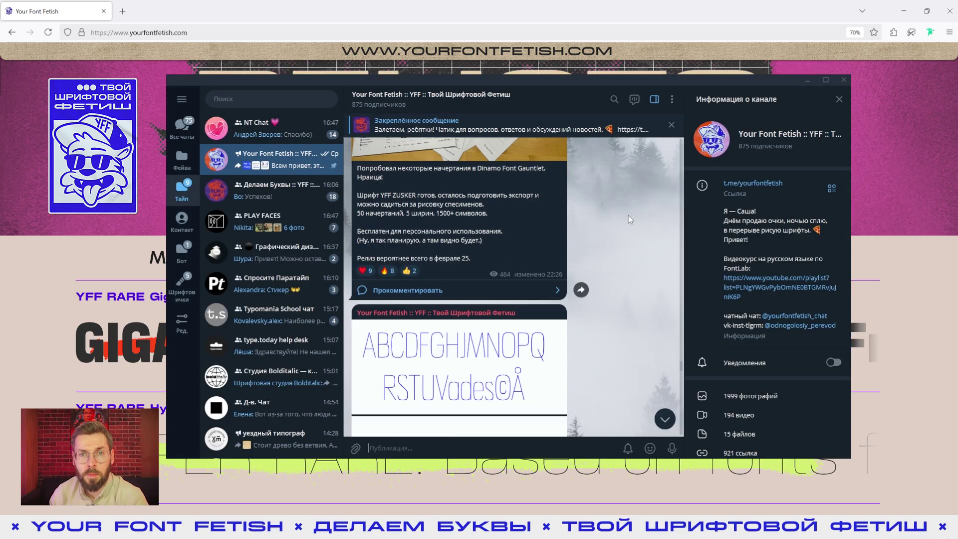
{"action": "left_click", "coordinate": [303, 199]}
{"action": "scroll", "coordinate": [608, 217], "scroll_direction": "down", "scroll_amount": 6}
{"action": "scroll", "coordinate": [608, 217], "scroll_direction": "down", "scroll_amount": 2}
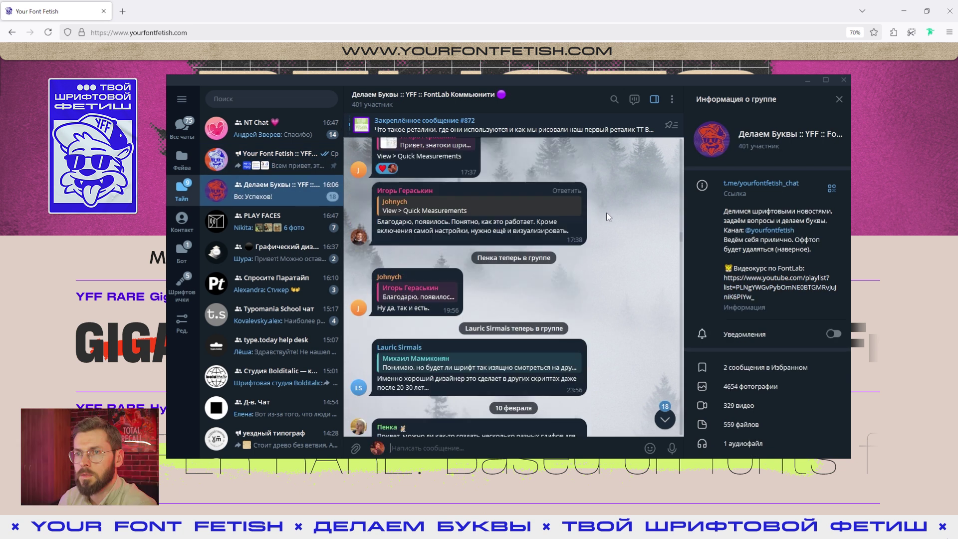
- Leave Telegram for the yourfontfetish.com page in the browser and switch back to FontLab
{"action": "key", "text": "alt+Tab"}
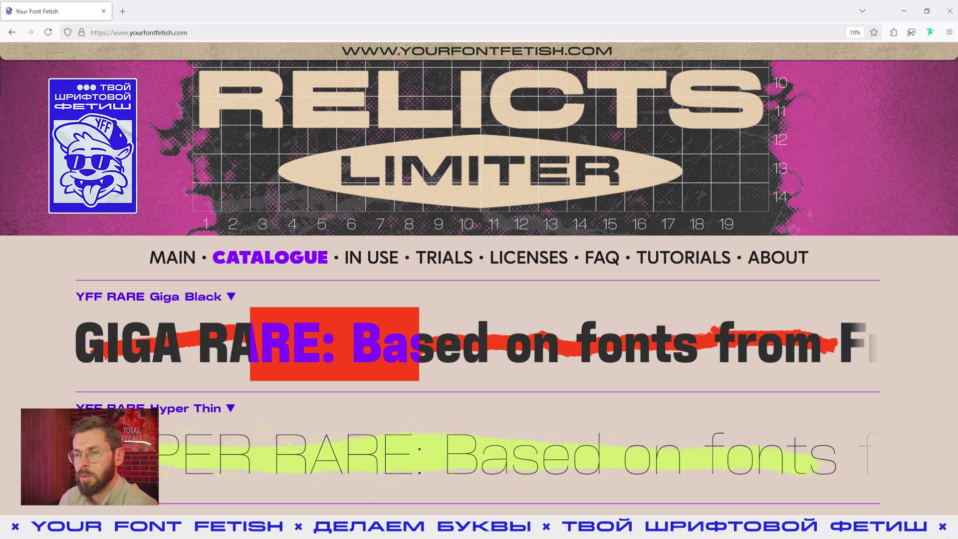
{"action": "key", "text": "alt+Tab"}
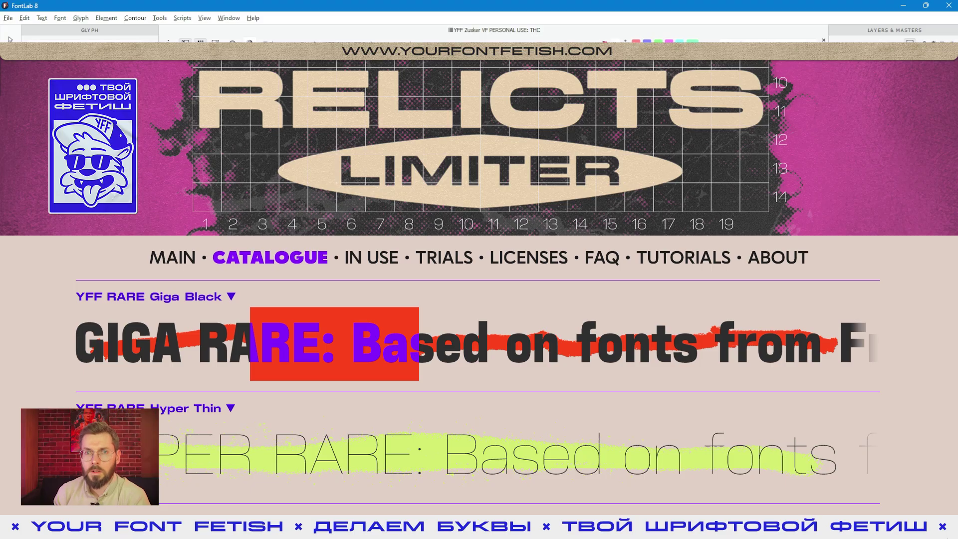